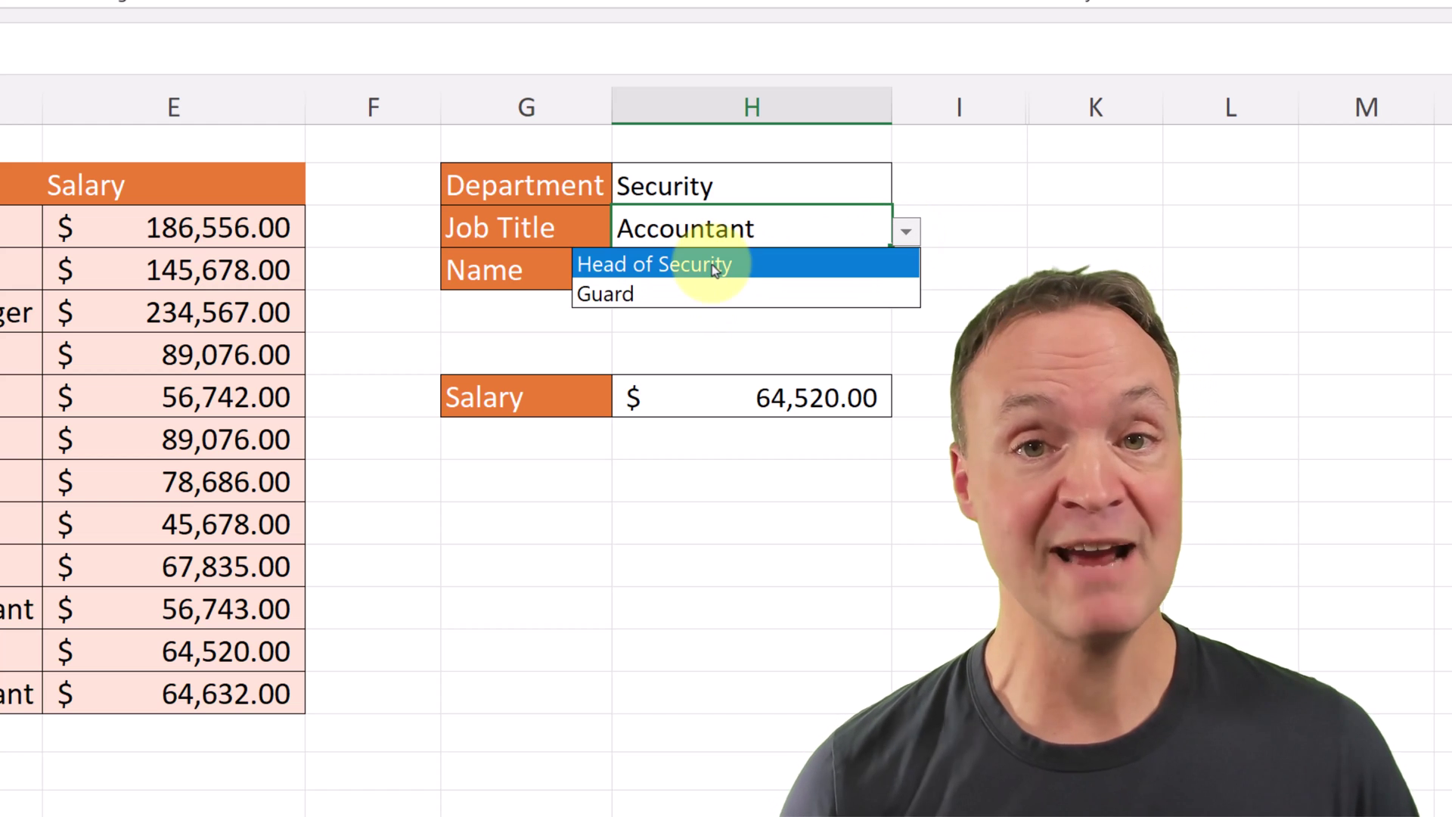
Set the Job Title to Guard and pick the matching employee's name
click(712, 293)
click(876, 276)
click(906, 274)
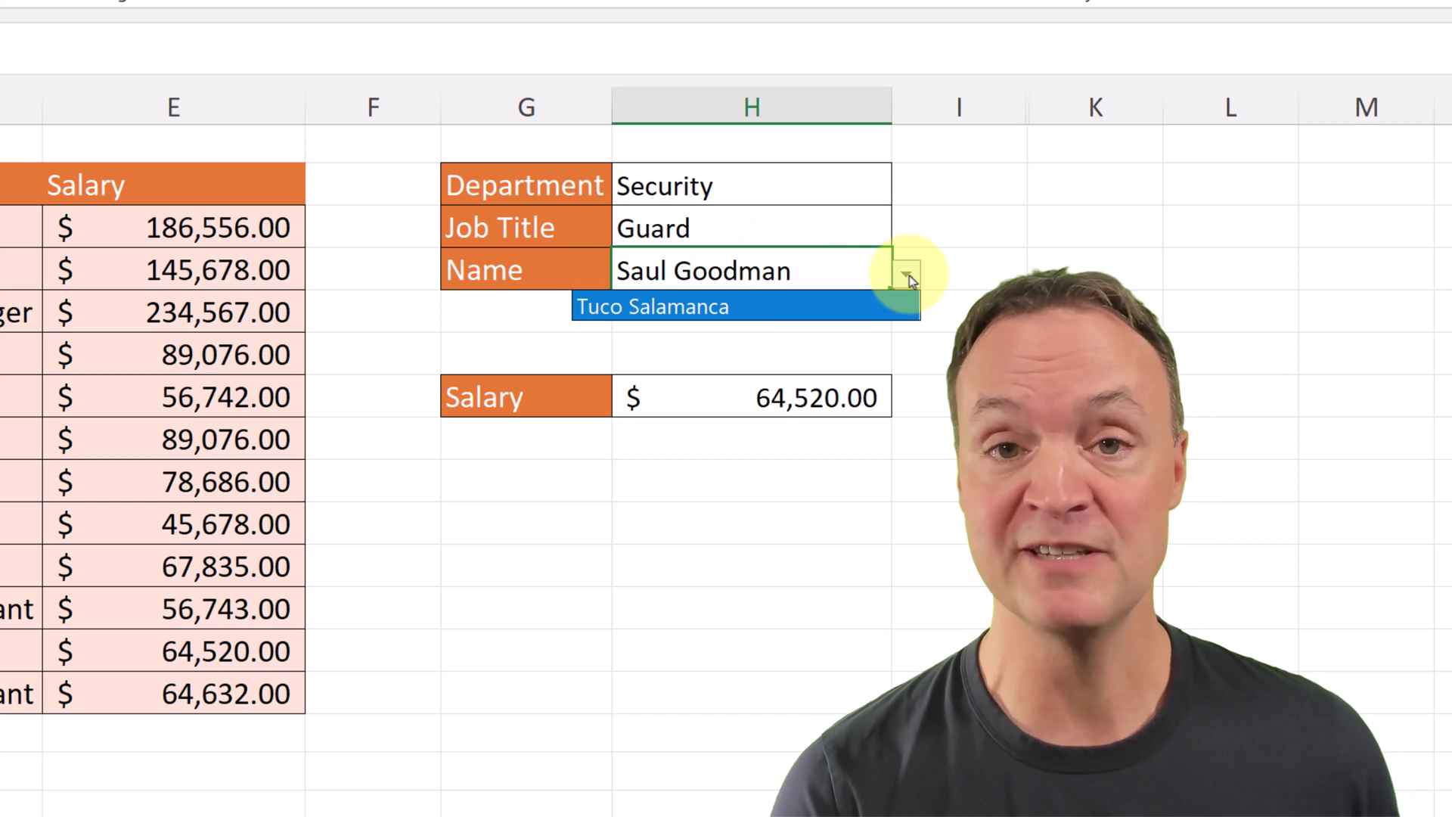
key(Escape)
click(740, 314)
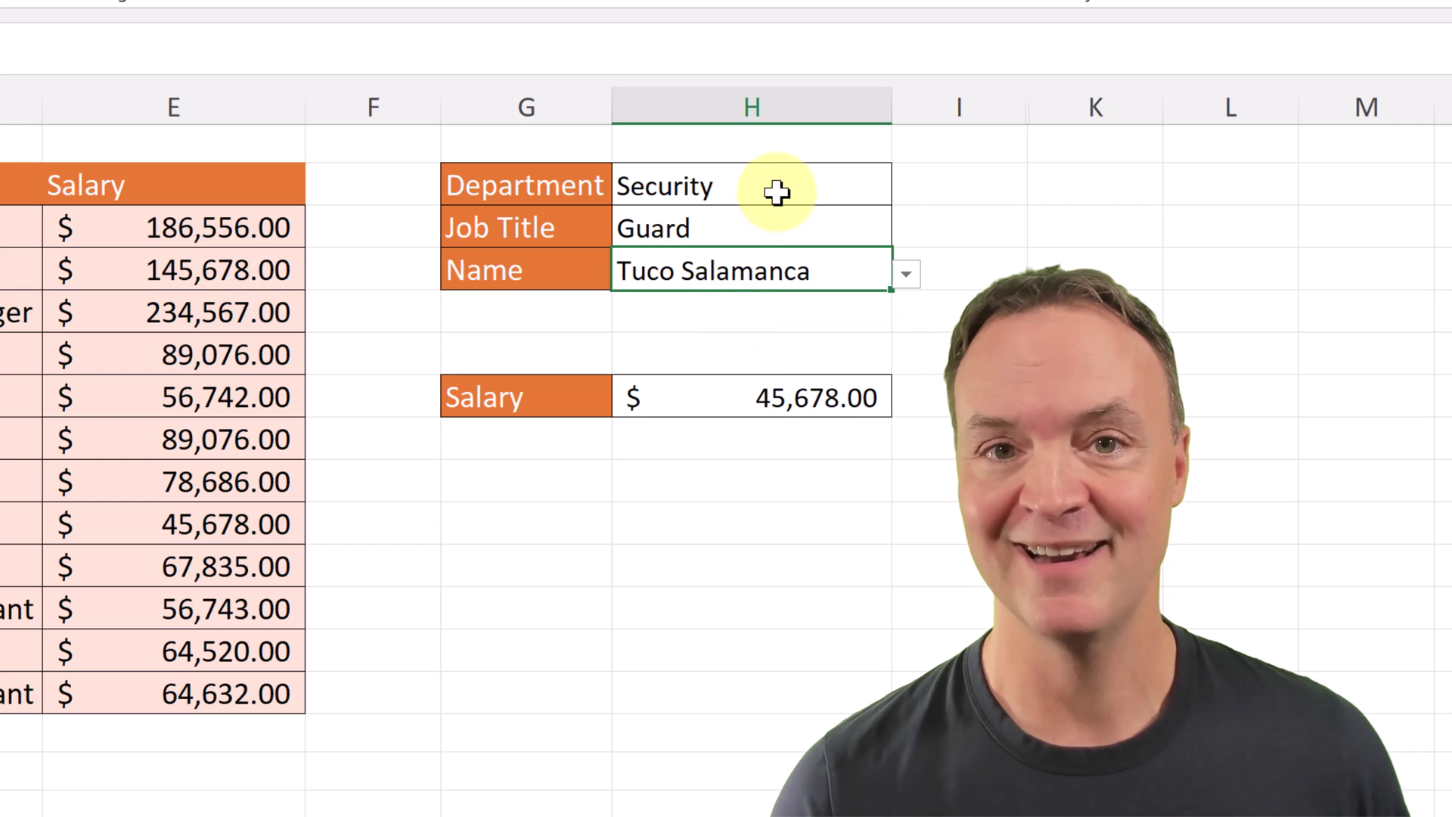
Choose a different department in the Department cell and open the list of its job titles
click(777, 194)
click(905, 190)
click(623, 281)
click(875, 227)
click(907, 231)
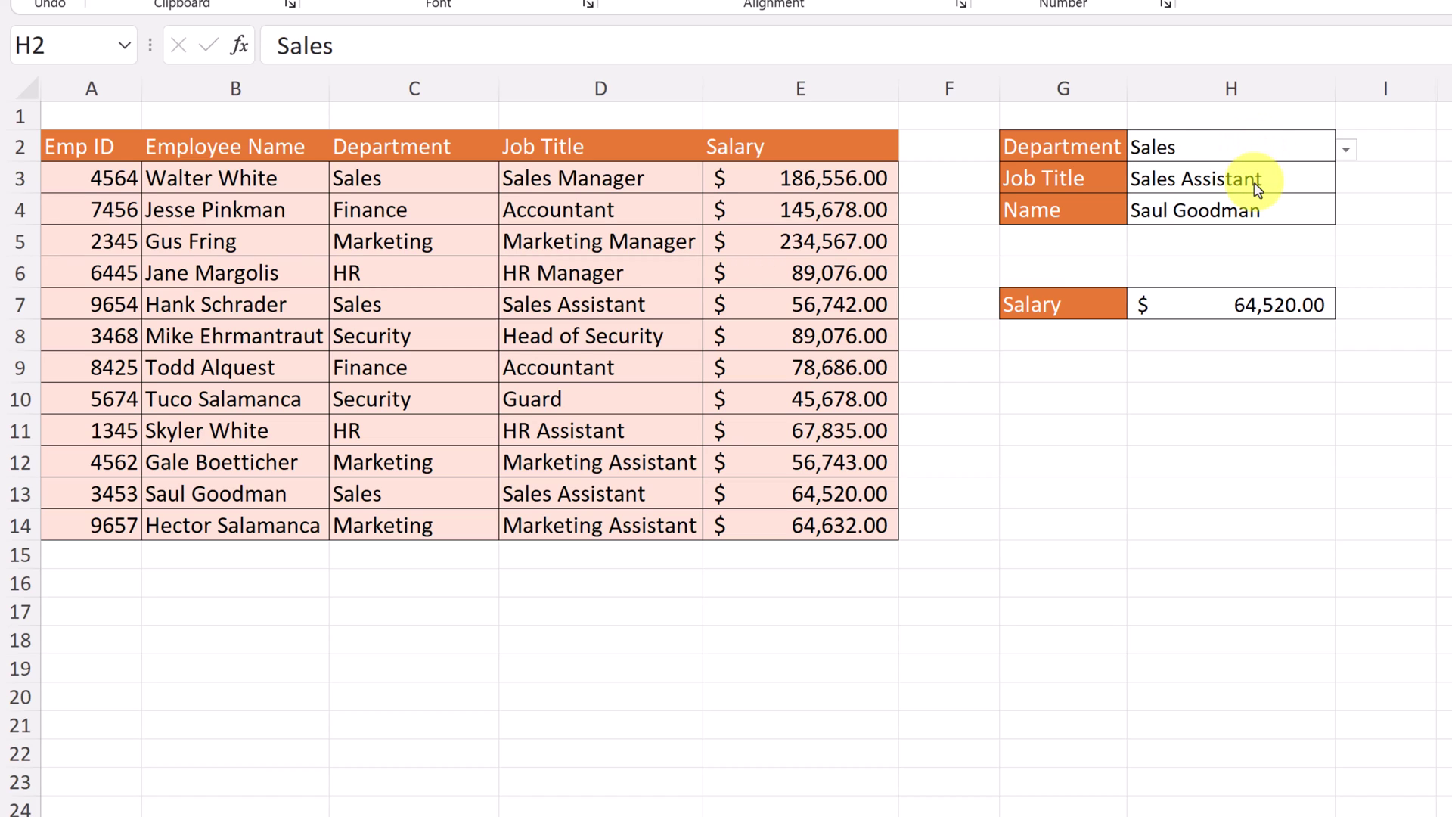
Set the Department in H2 to Finance and the Job Title in H3 to Accountant
click(1346, 151)
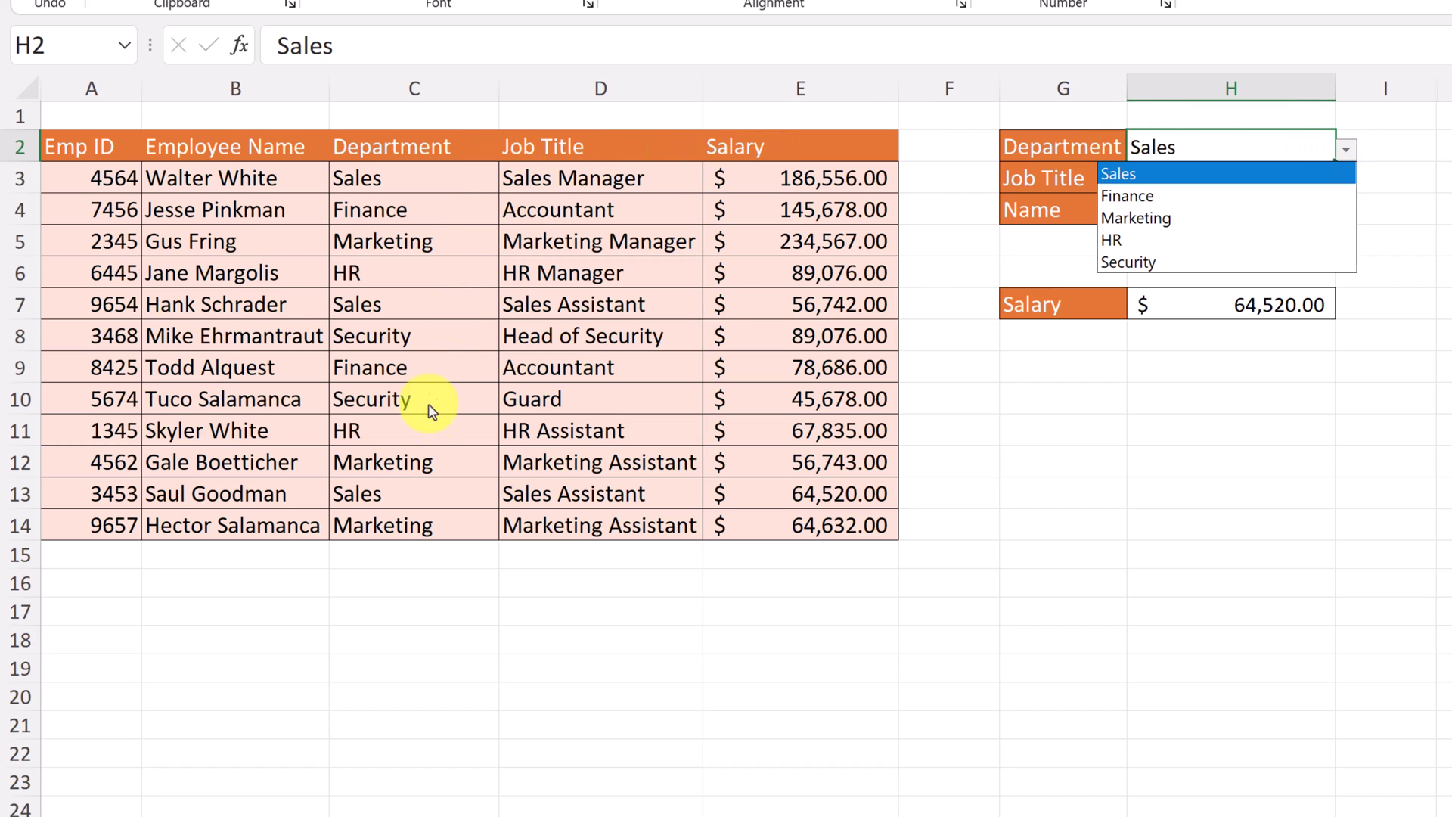
click(1145, 198)
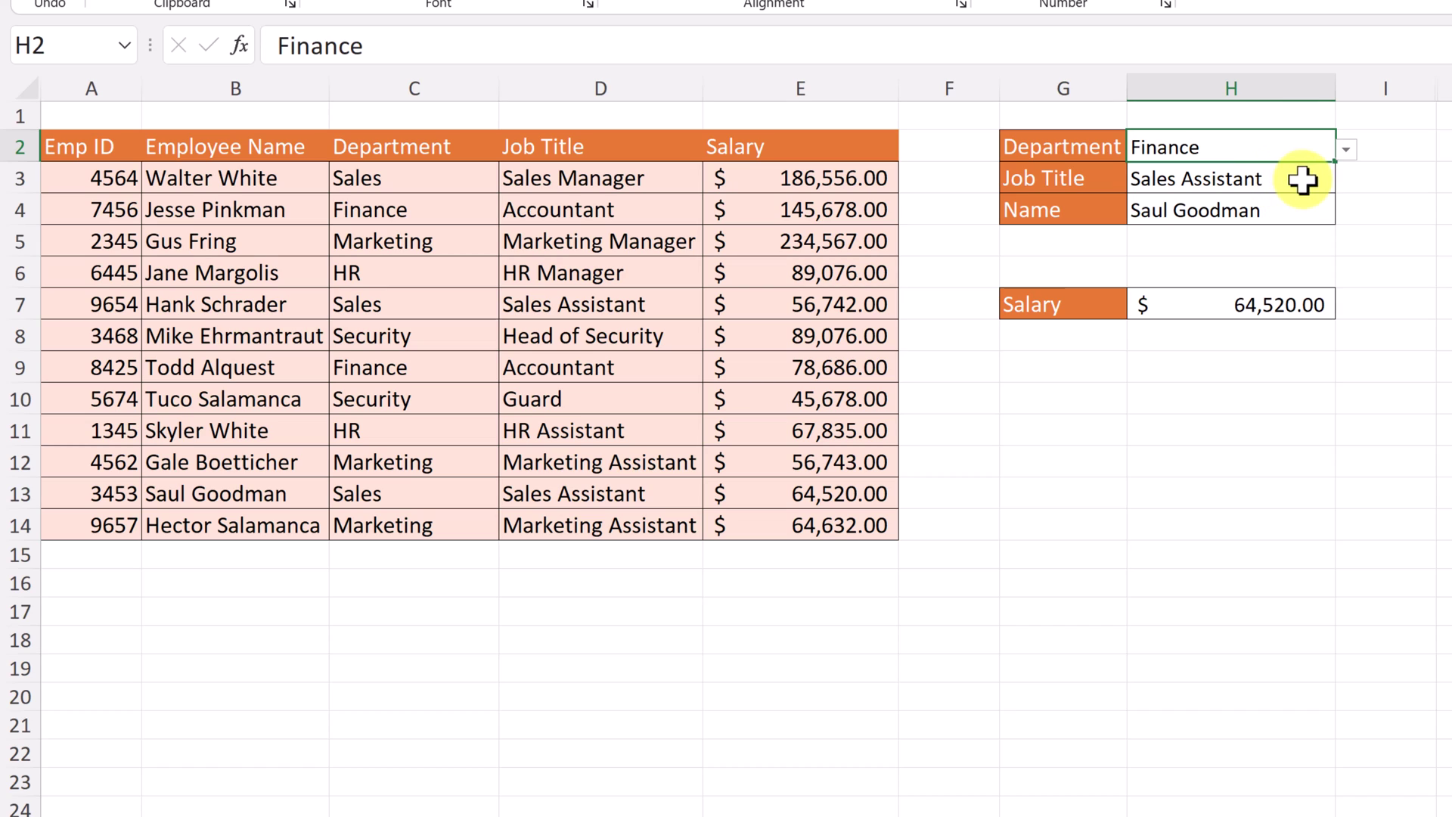
click(1301, 182)
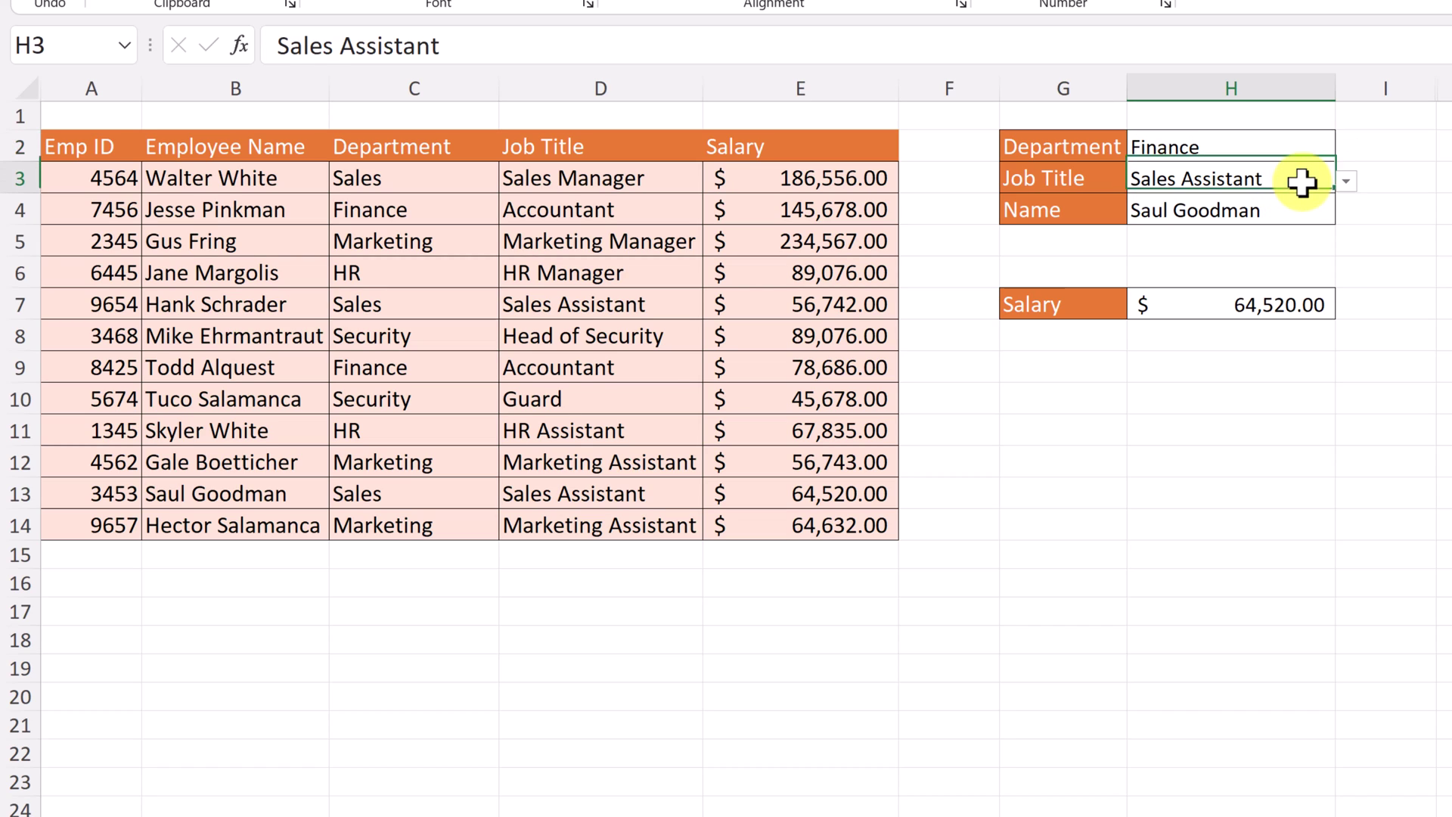
click(1345, 184)
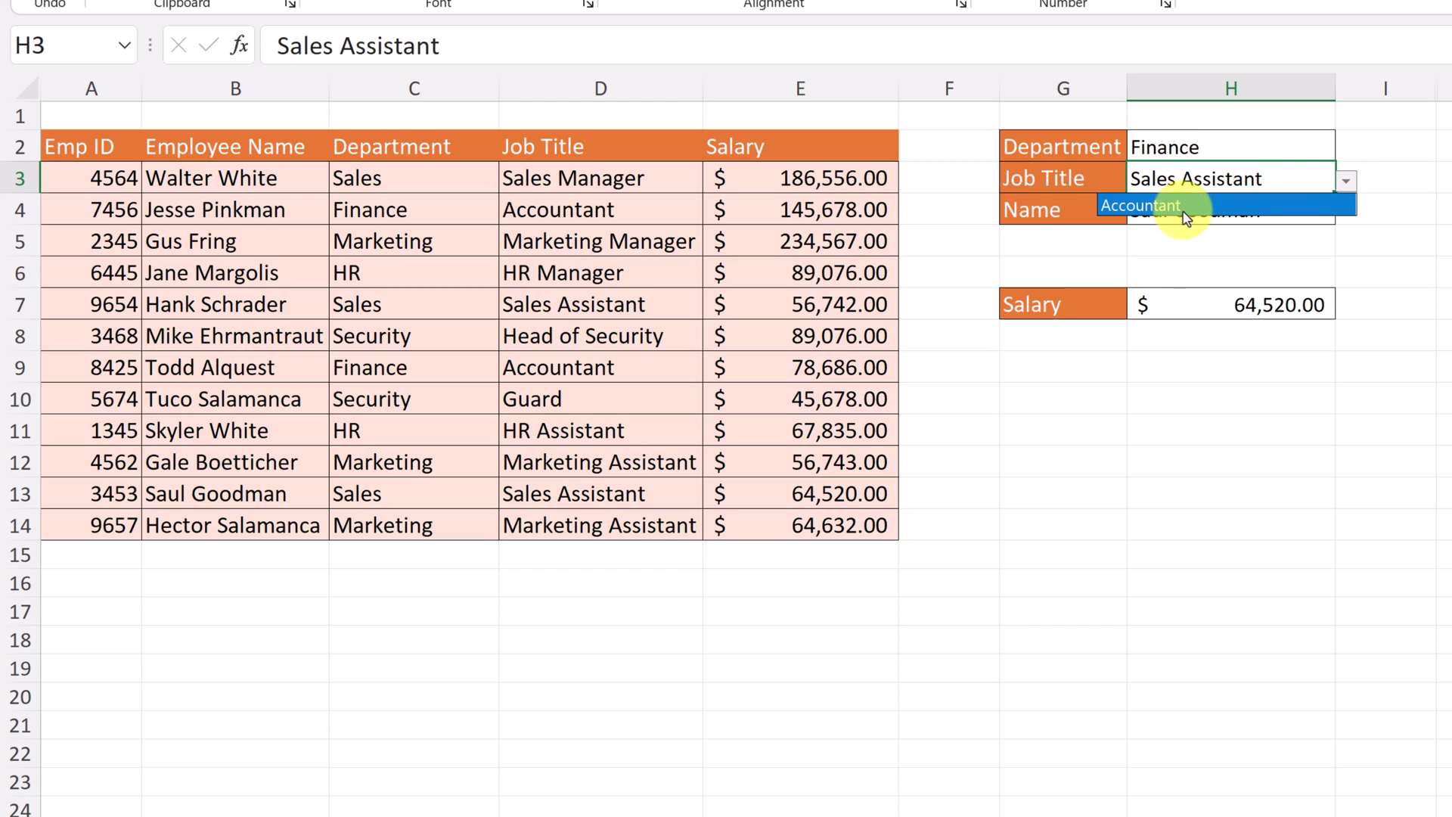
click(1174, 217)
Set the Department in H2 to Security and the Job Title in H3 to Guard
click(1308, 149)
click(1345, 154)
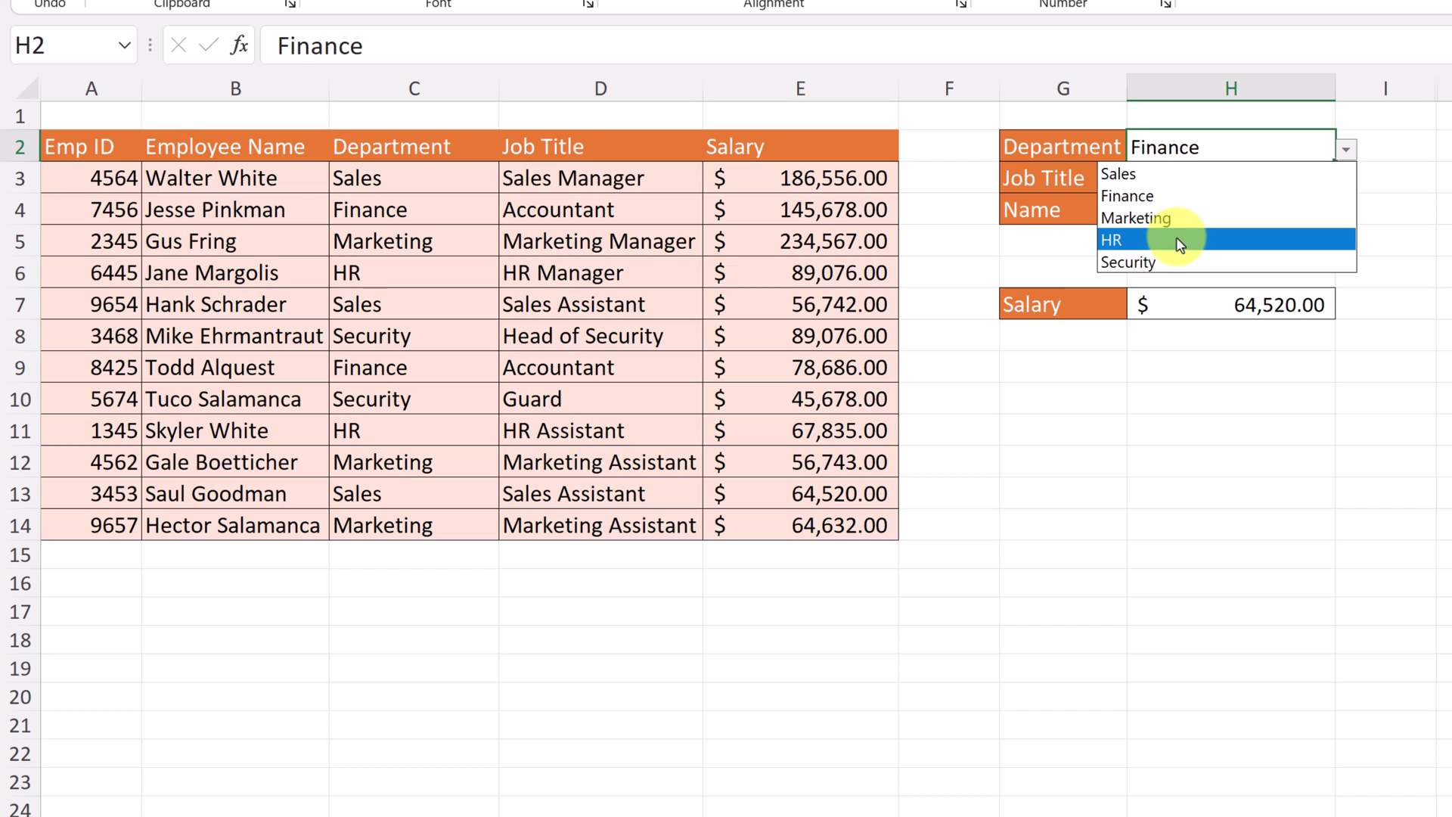
click(1174, 261)
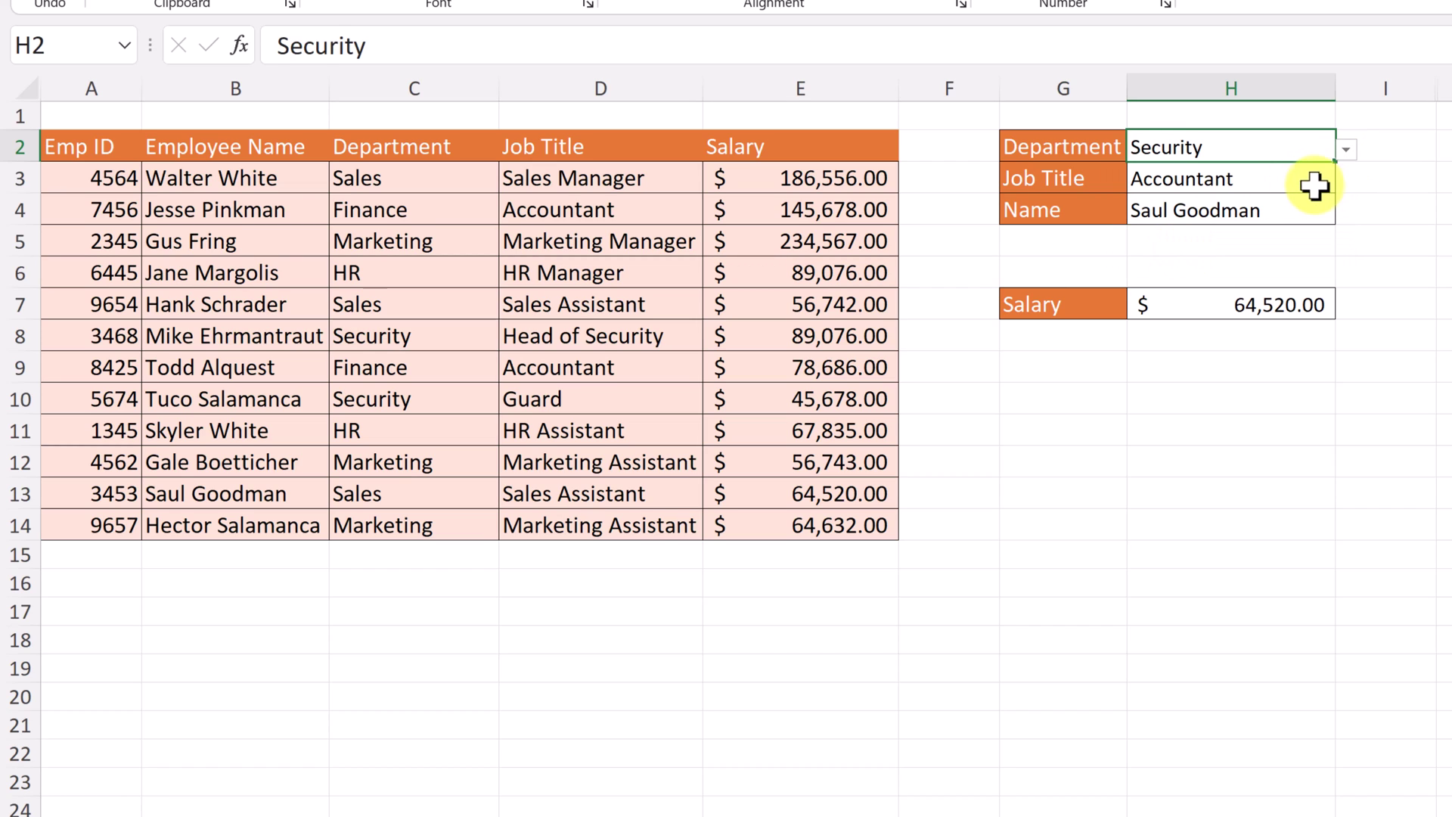
click(1313, 183)
click(1345, 181)
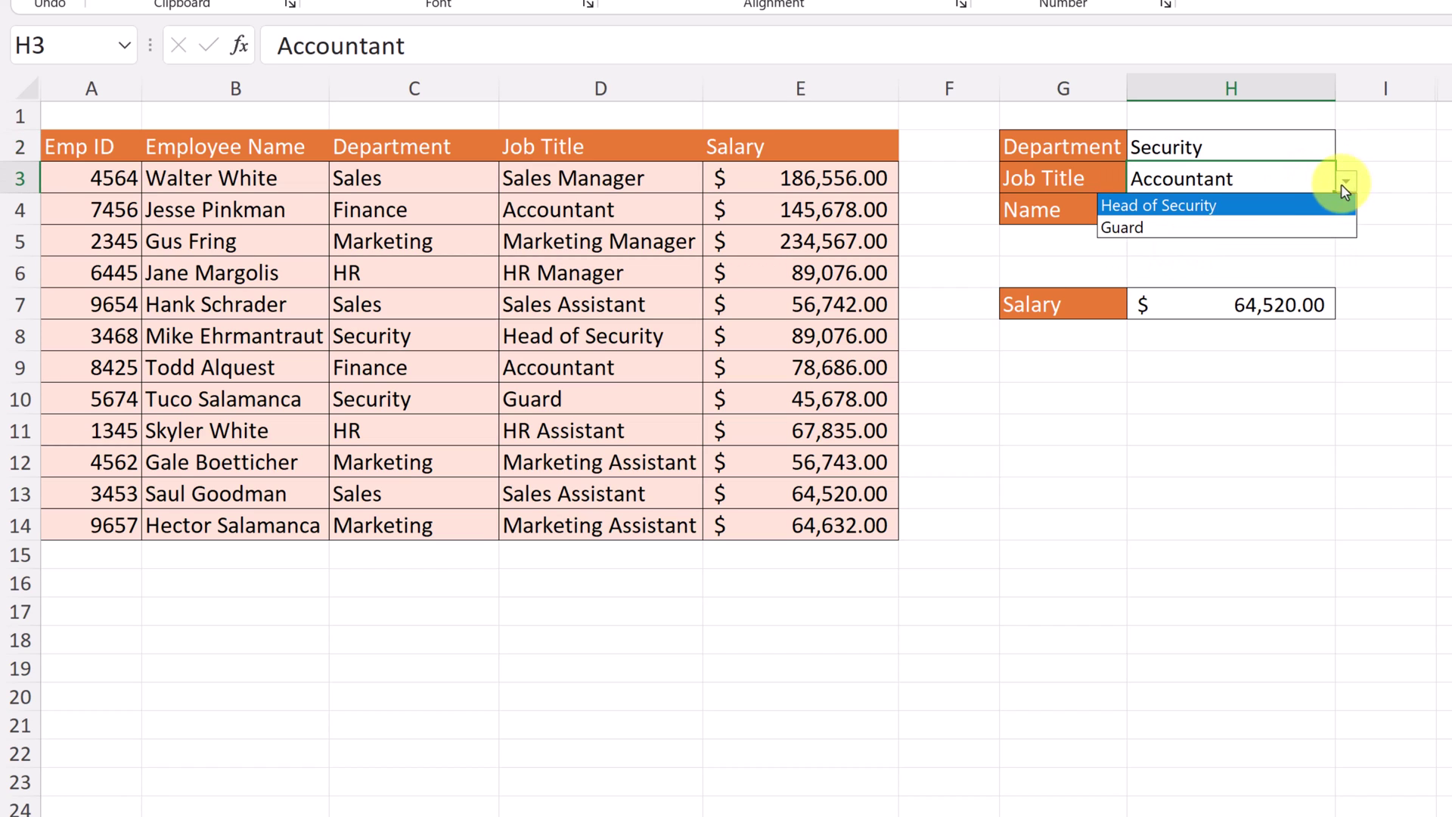
click(1201, 227)
Select the guard's name from the list in H4 to look up the salary
click(1313, 214)
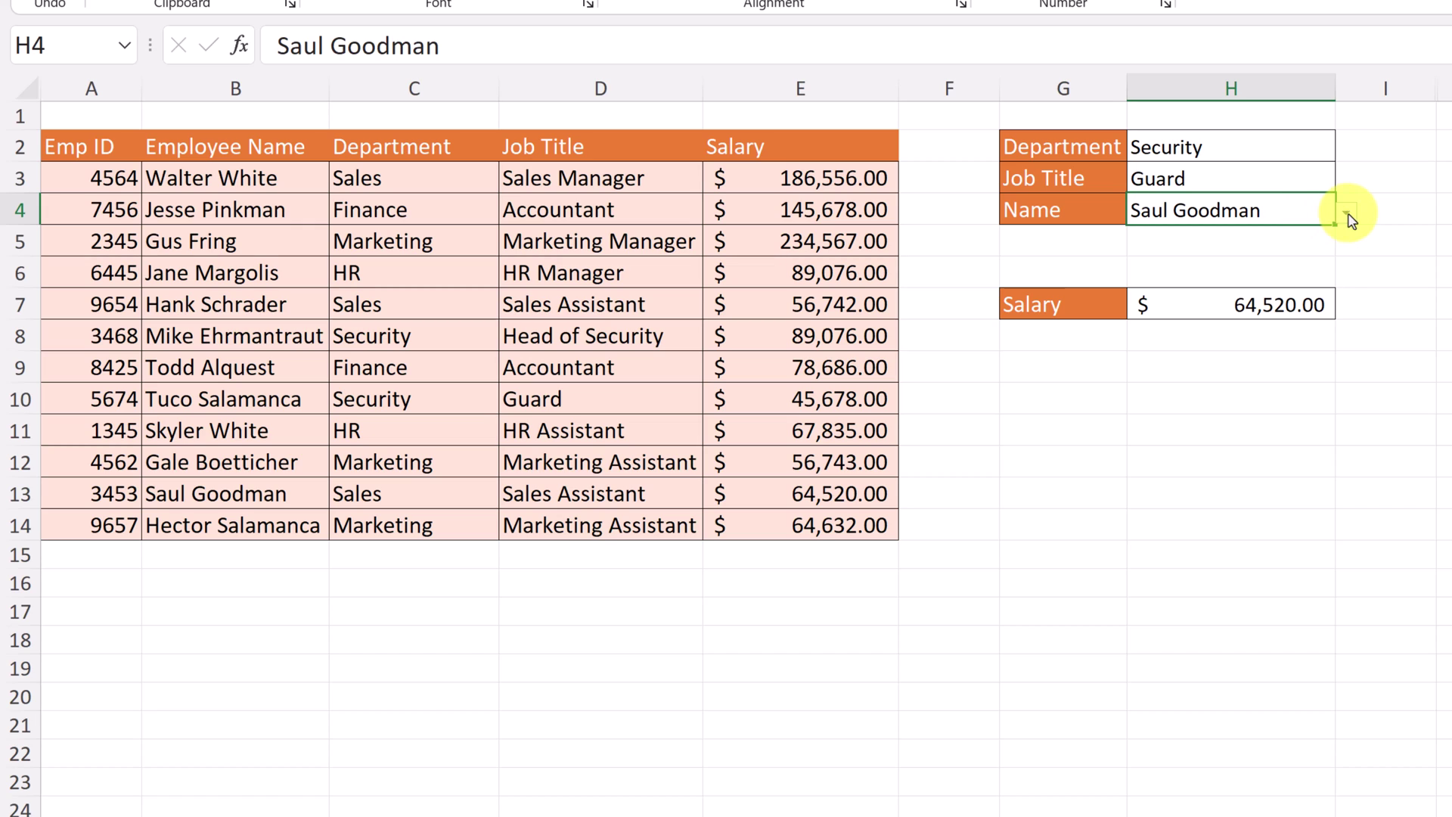
click(1347, 217)
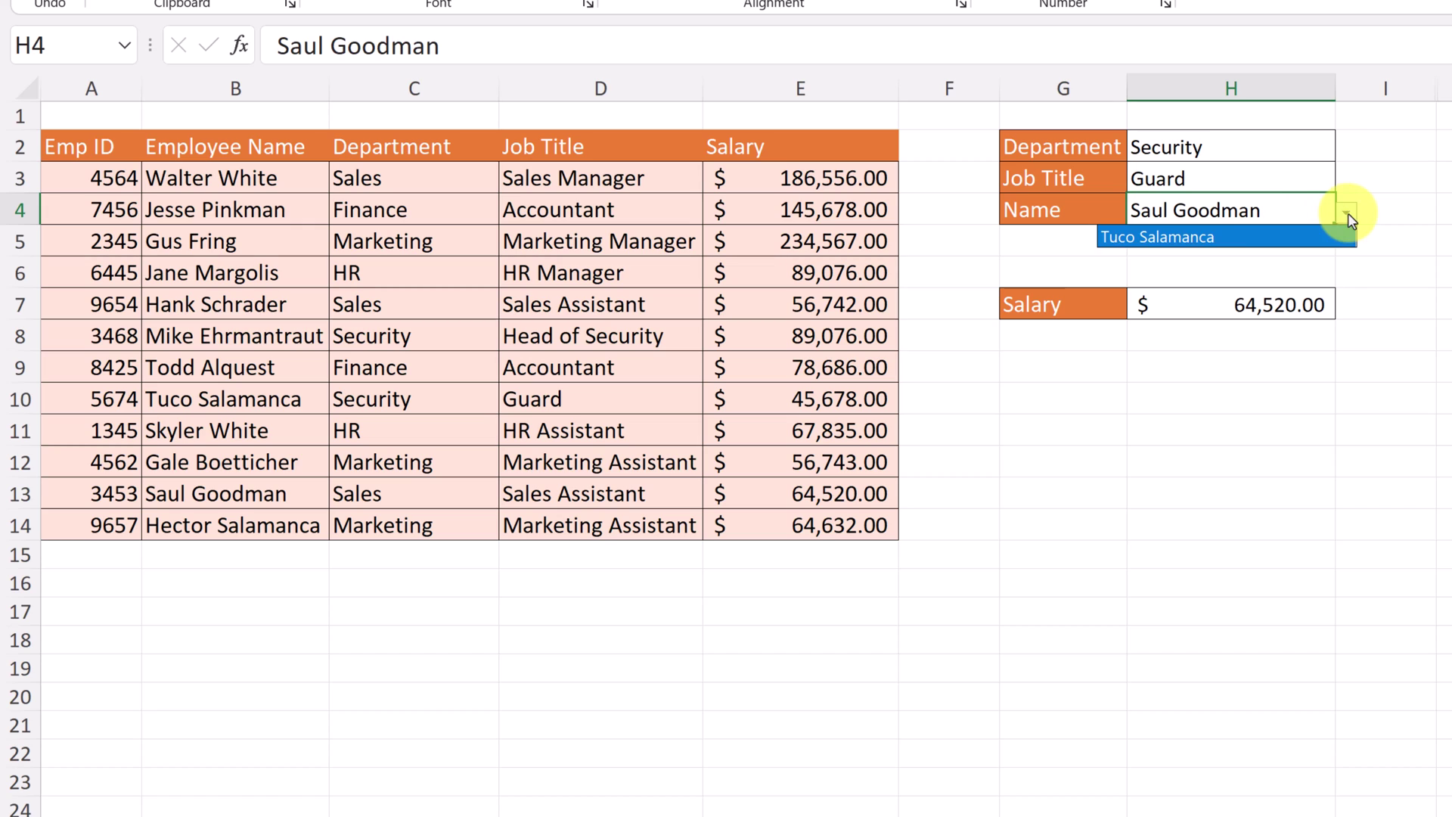
click(1223, 244)
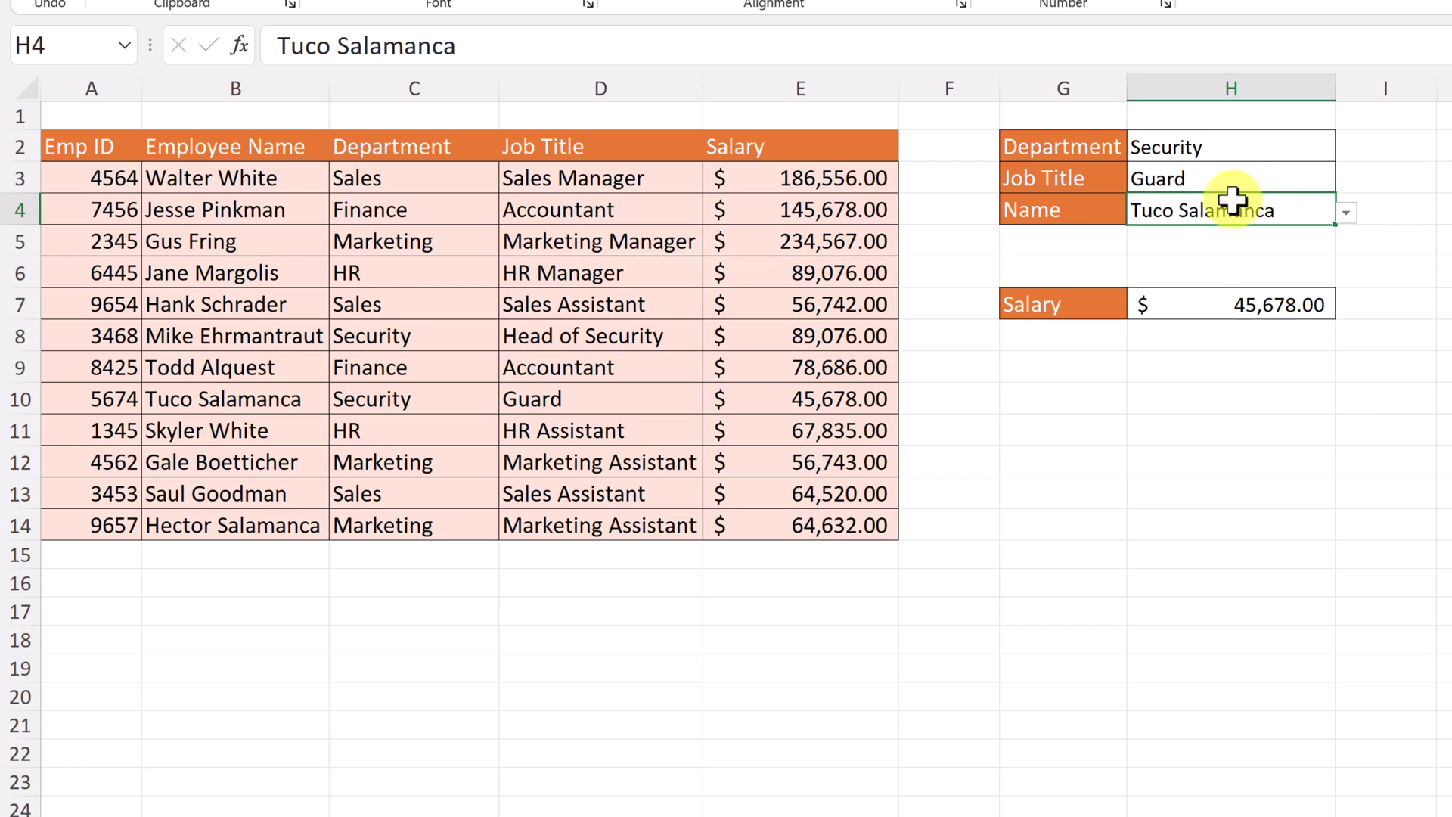
Set the Department in H2 to Marketing and the Job Title in H3 to Marketing Assistant
click(1249, 149)
click(1343, 154)
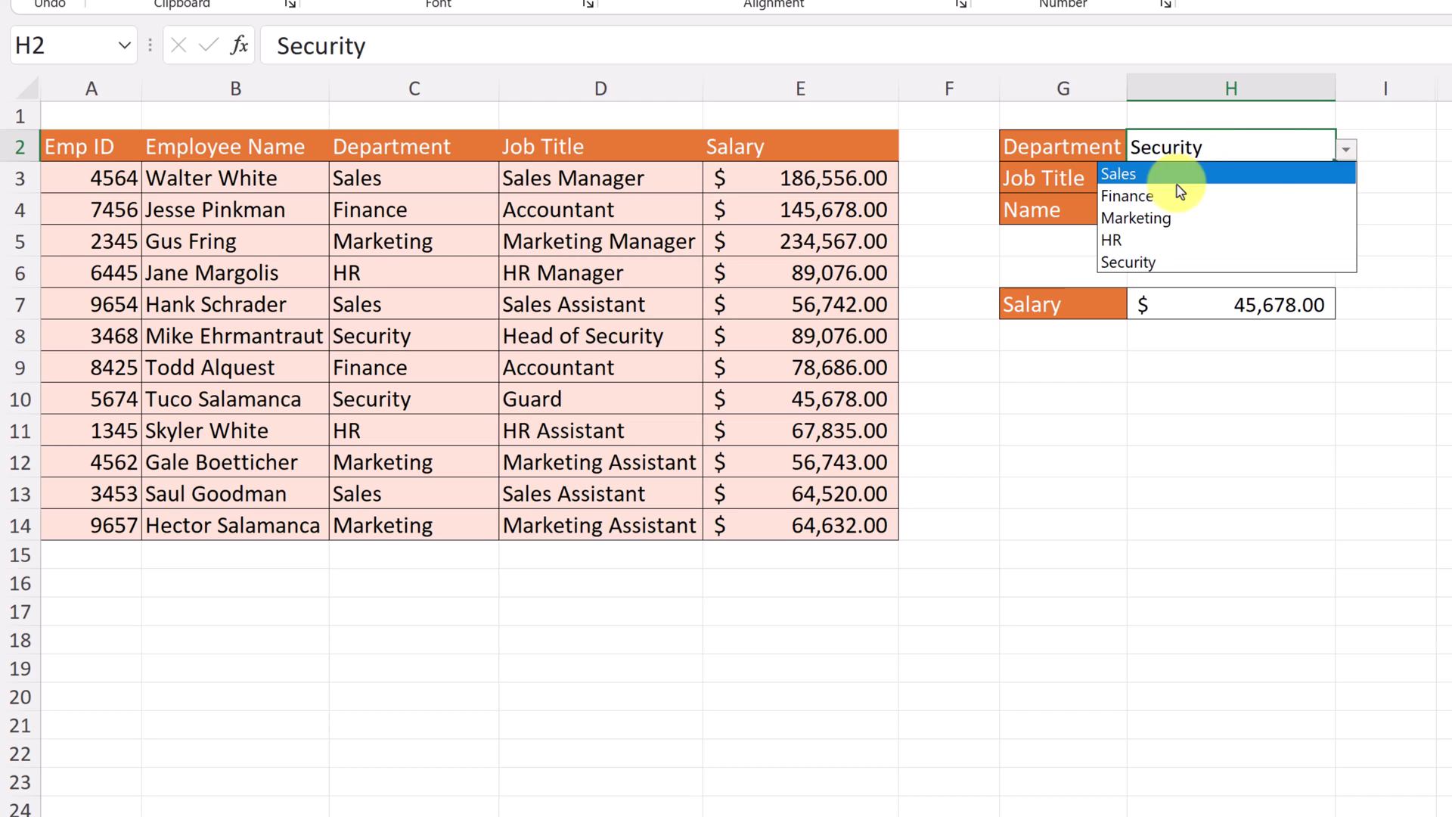
click(1169, 217)
click(1300, 178)
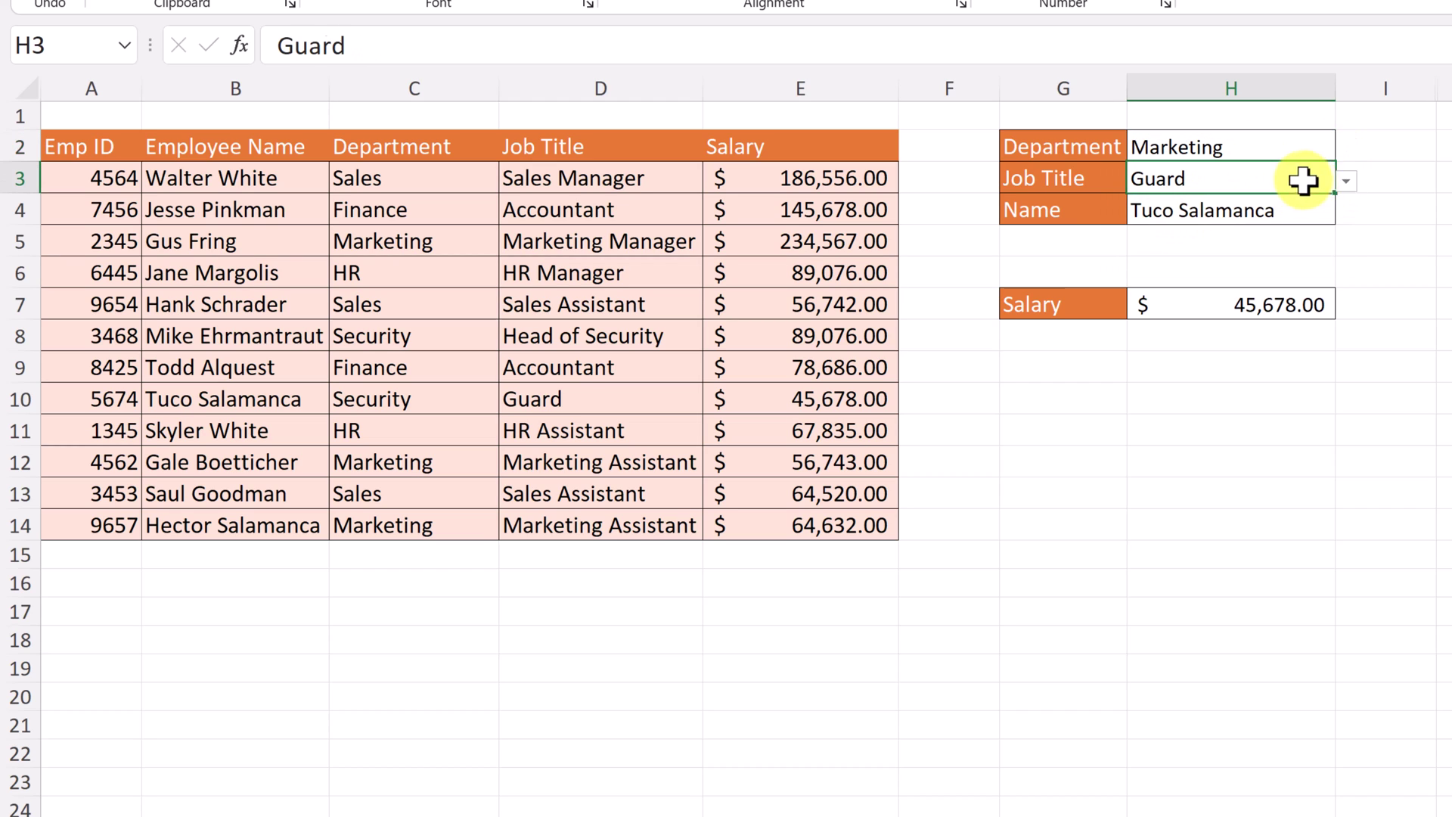
click(1346, 182)
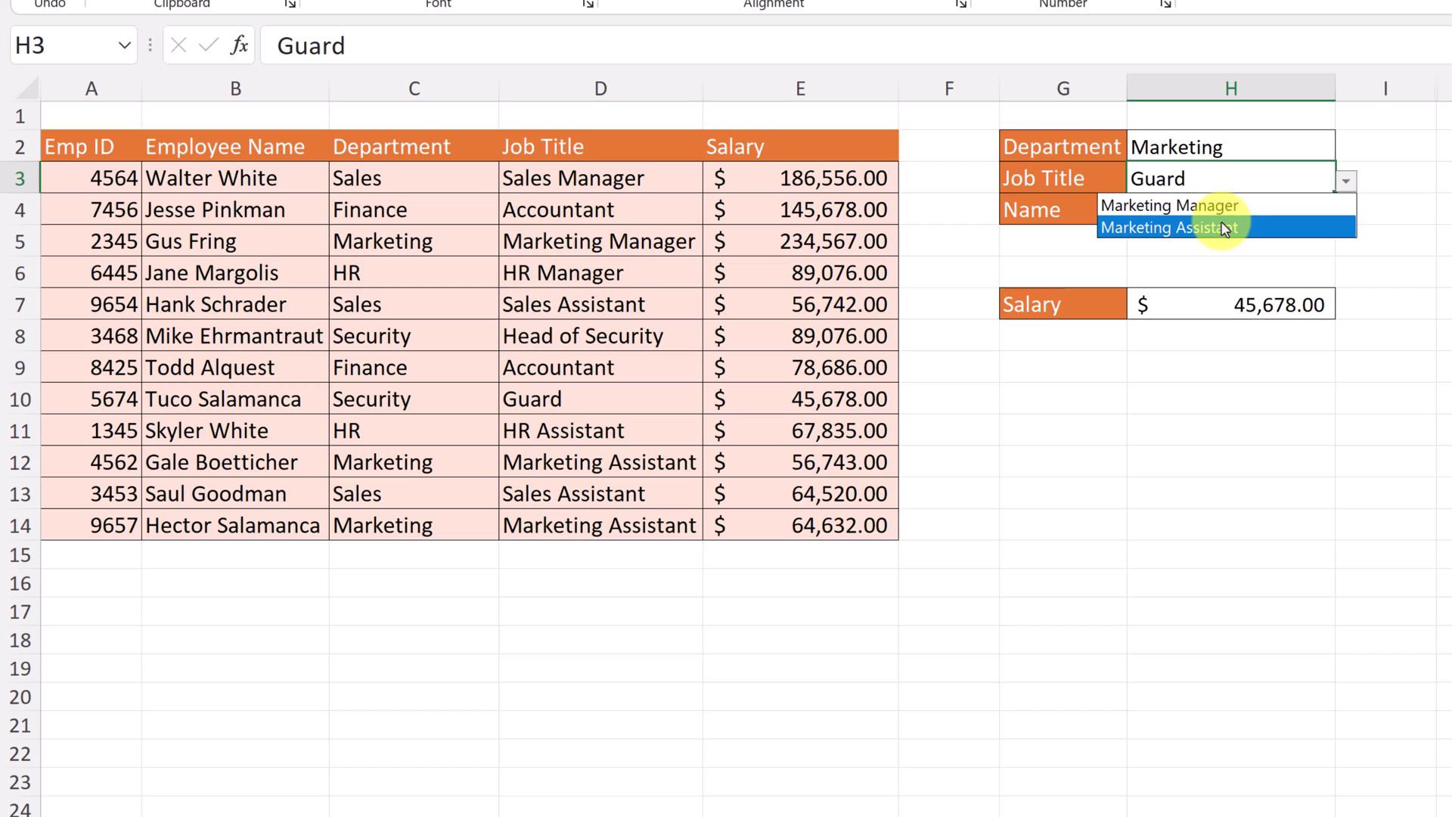
click(1225, 228)
Select the first marketing assistant's name from the list in H4
click(1330, 213)
click(1345, 218)
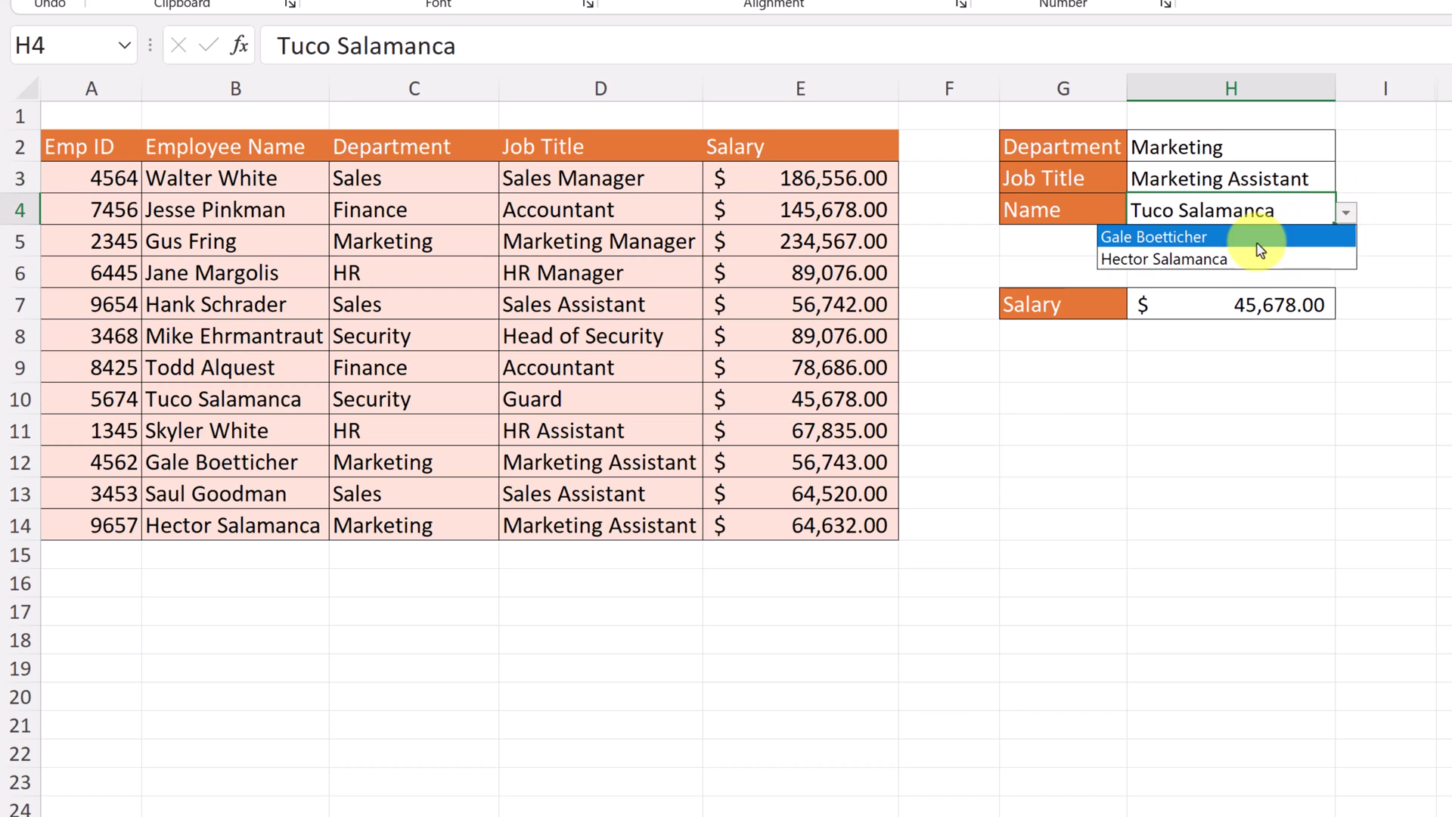
click(1178, 237)
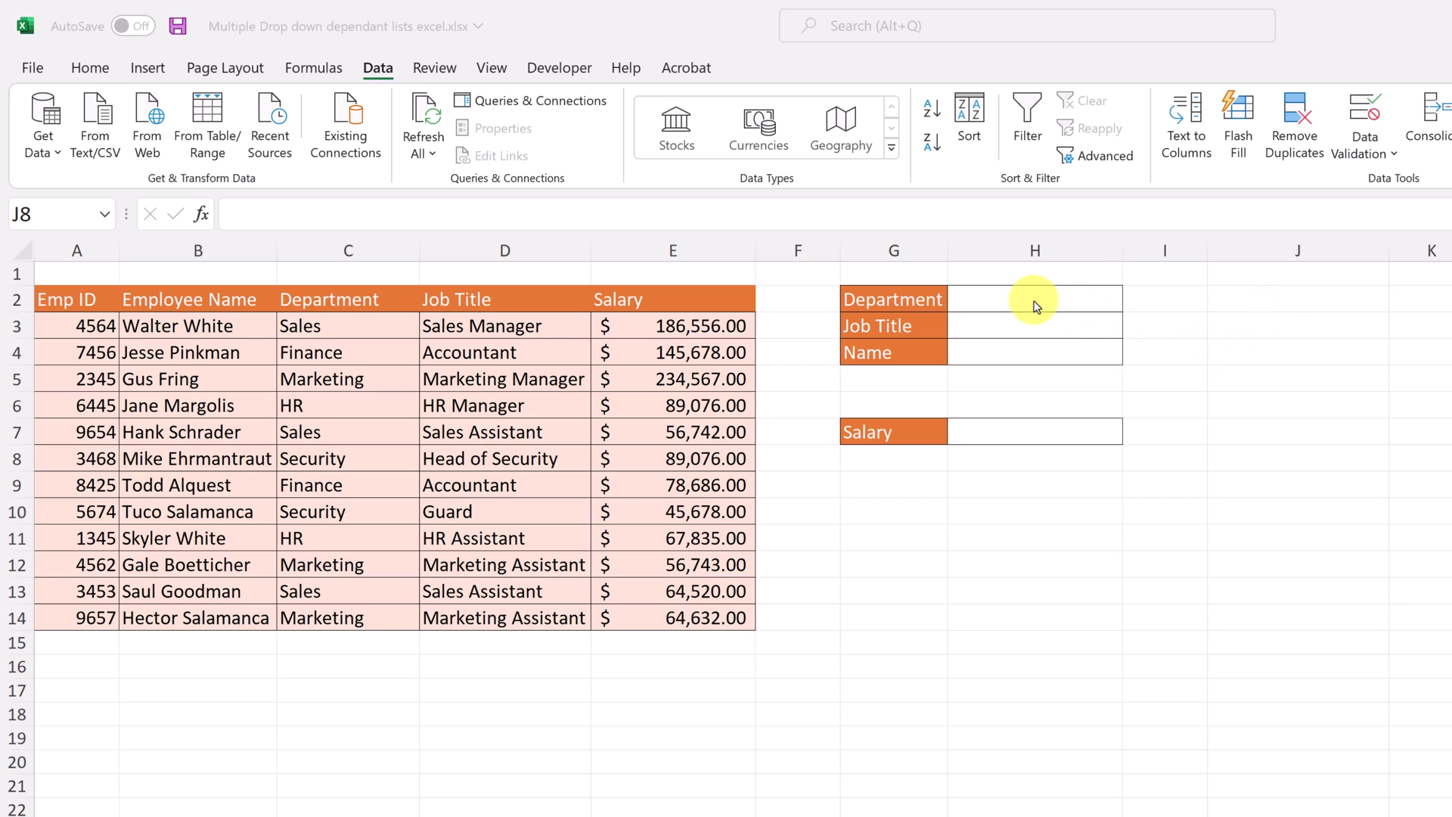
Enter =UNIQUE(C3:C14) in J2 to list each department from the Department column once
click(1267, 305)
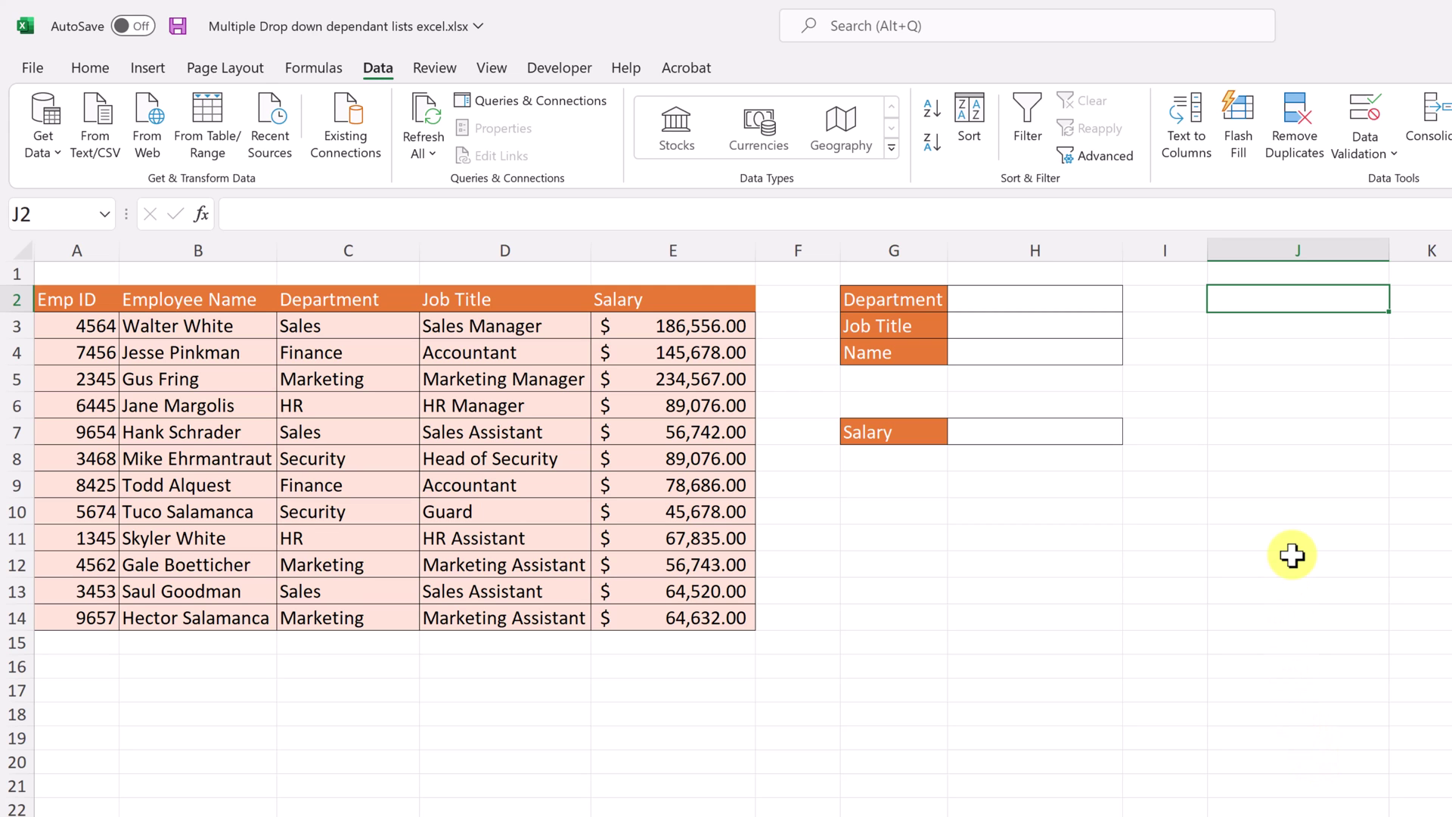
text(=u)
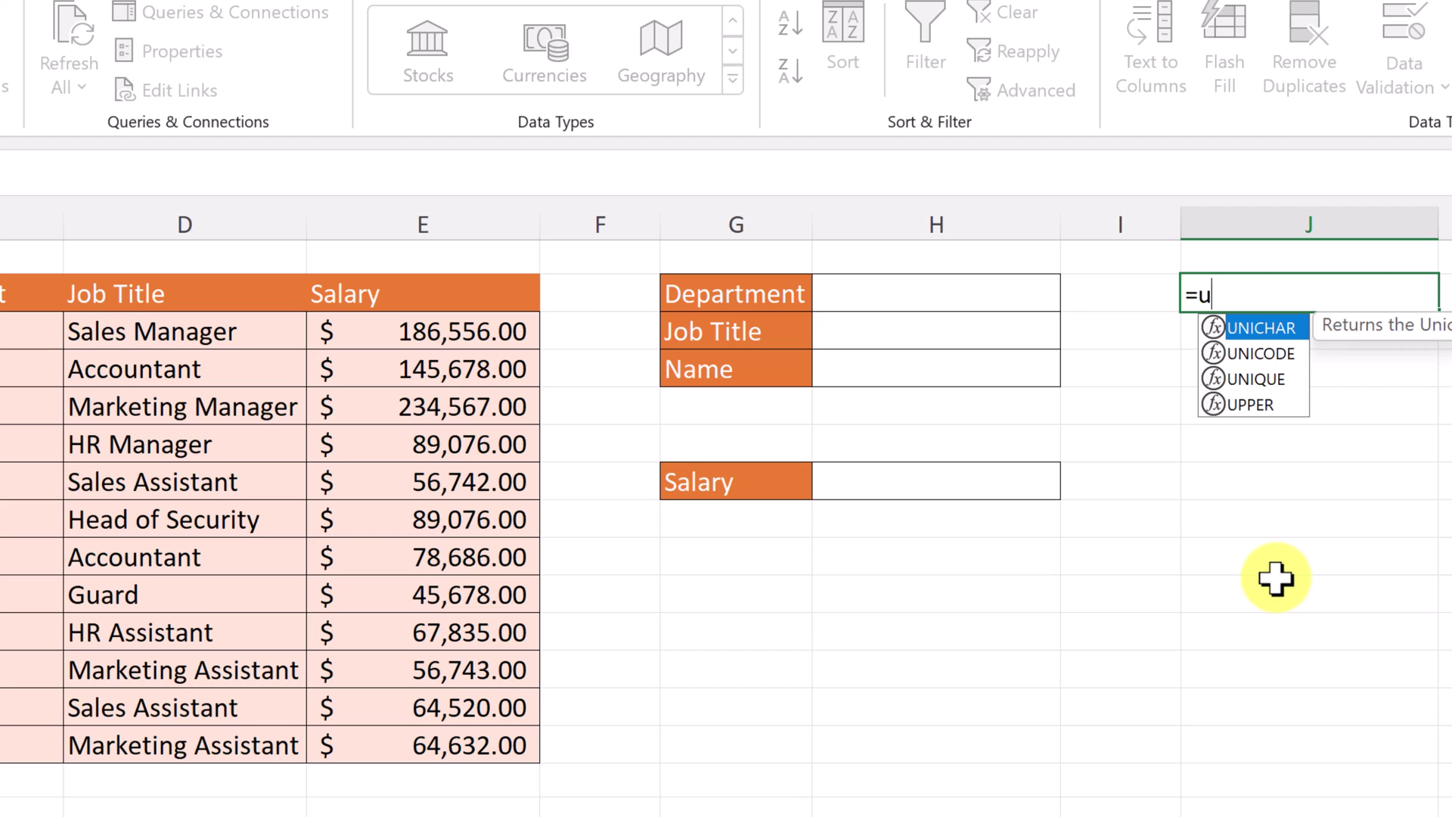
text(n)
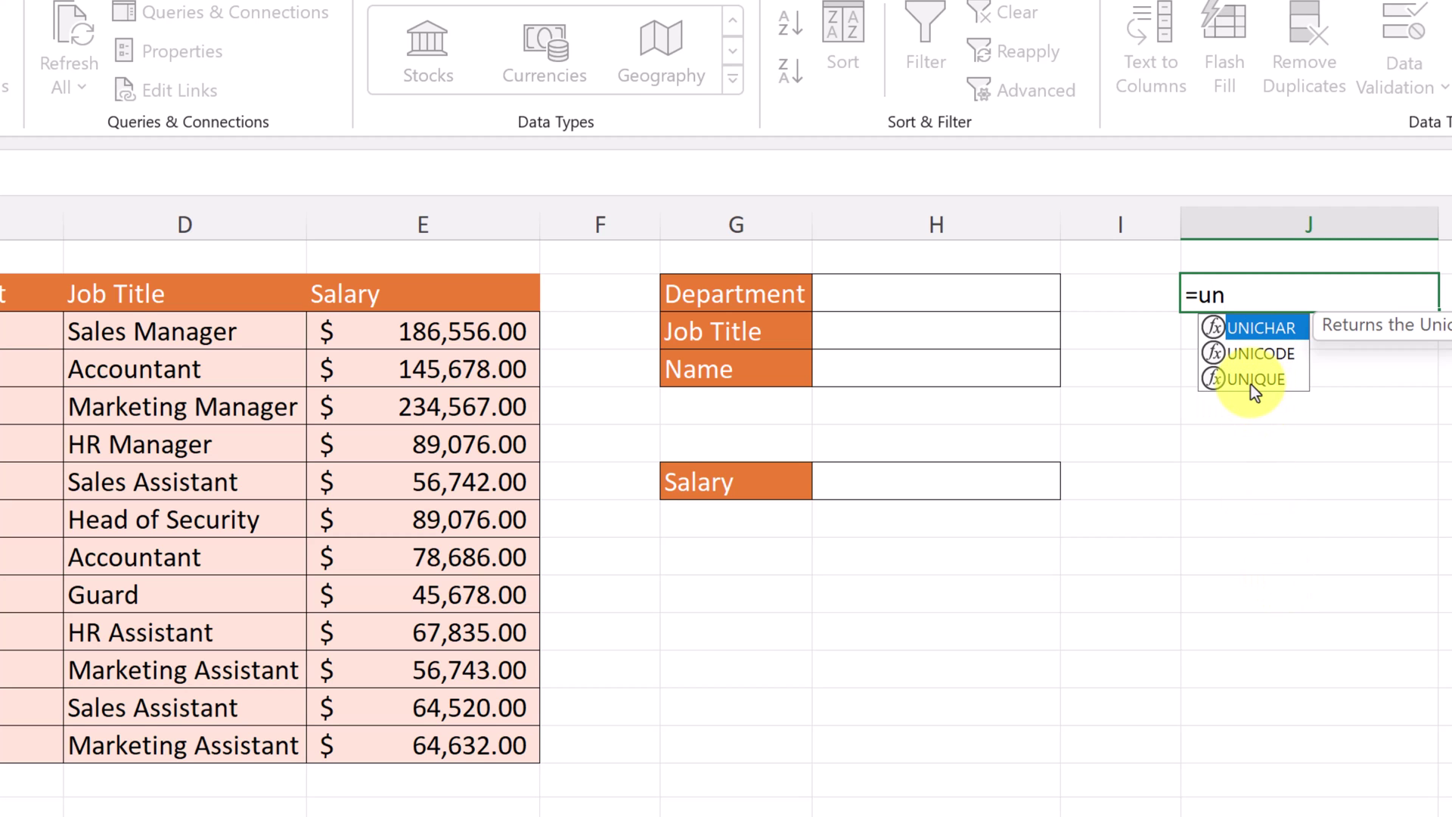
double_click(1249, 380)
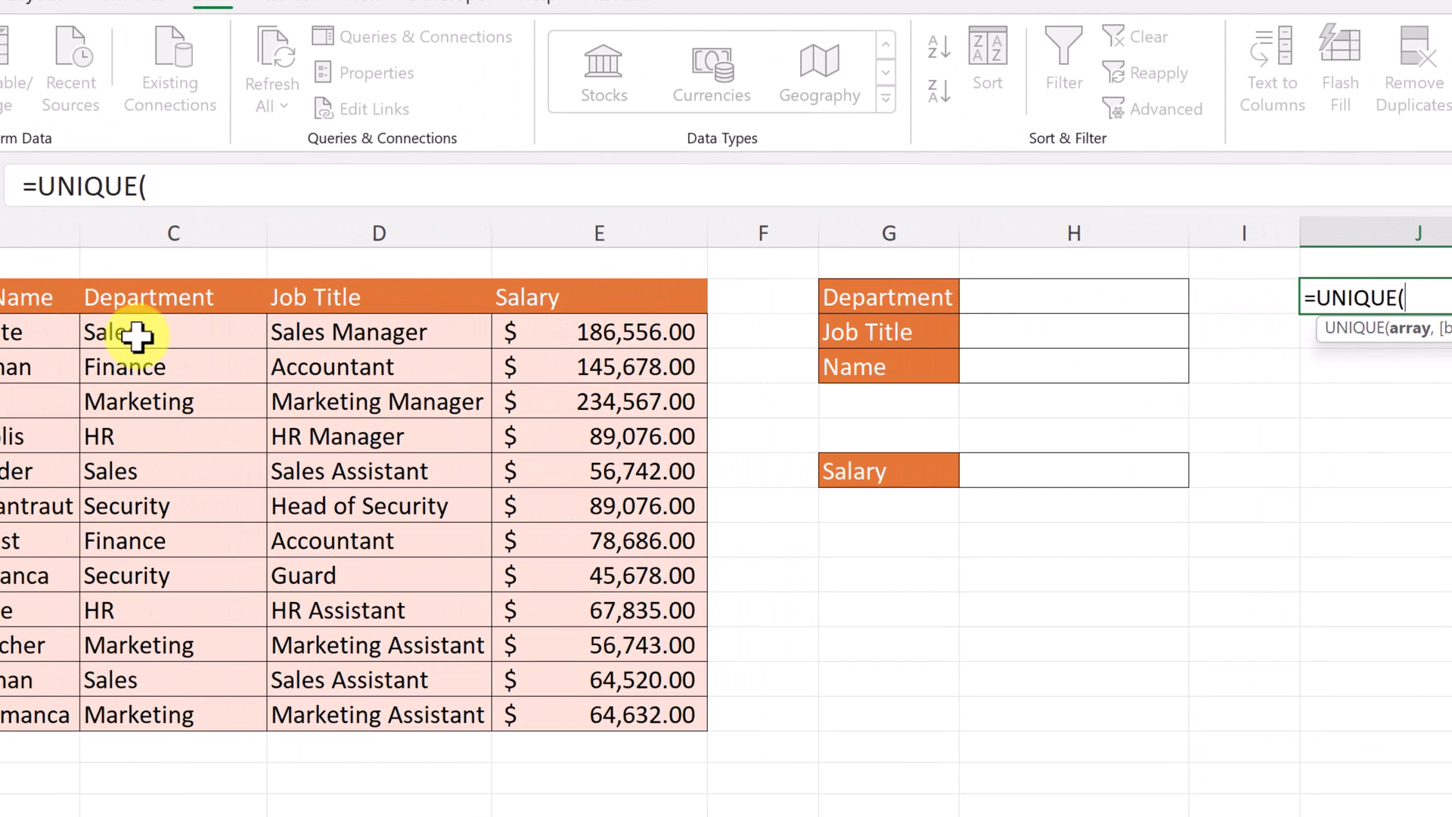
drag(136, 349, 159, 720)
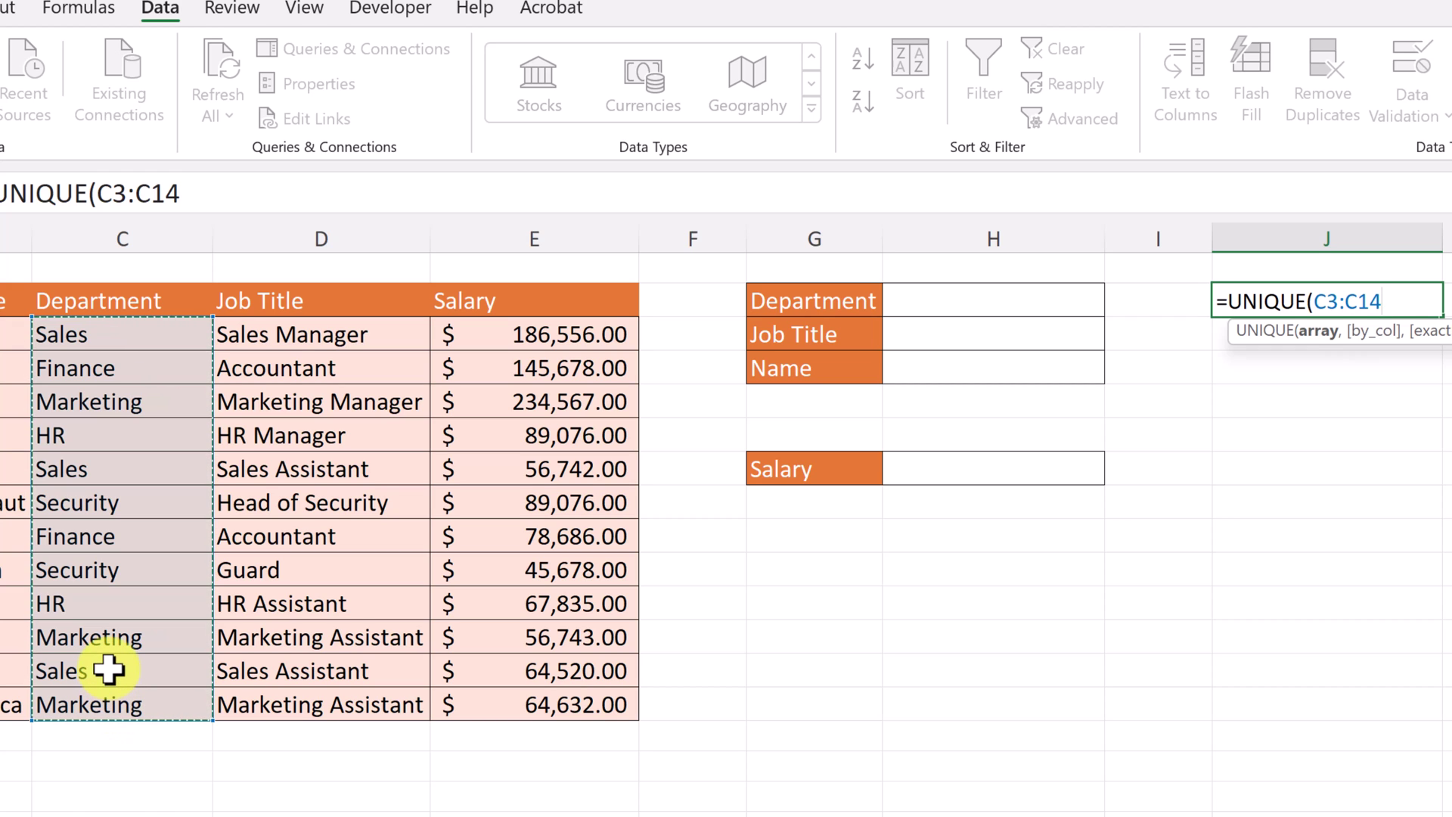
key(Return)
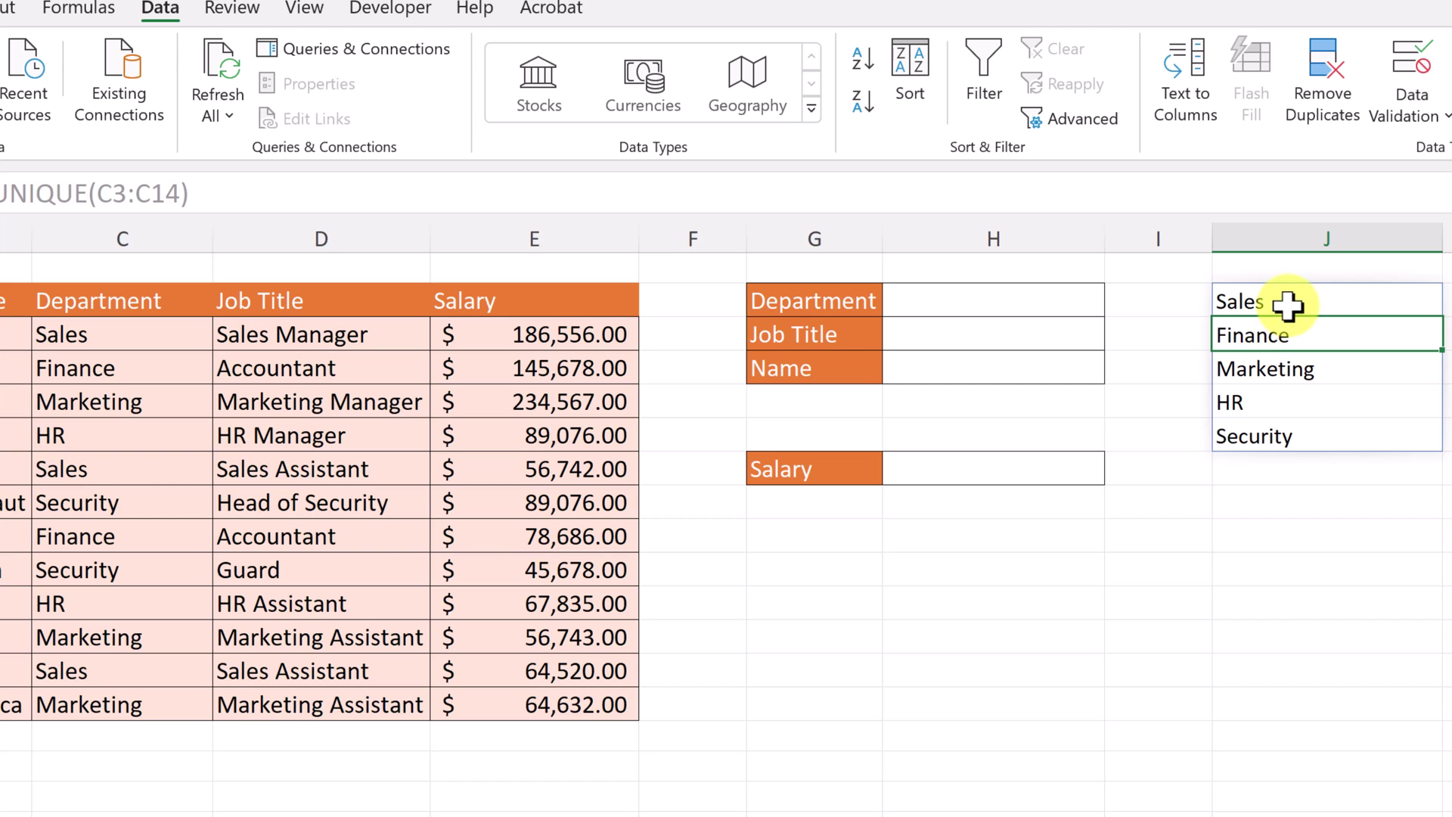
click(1291, 480)
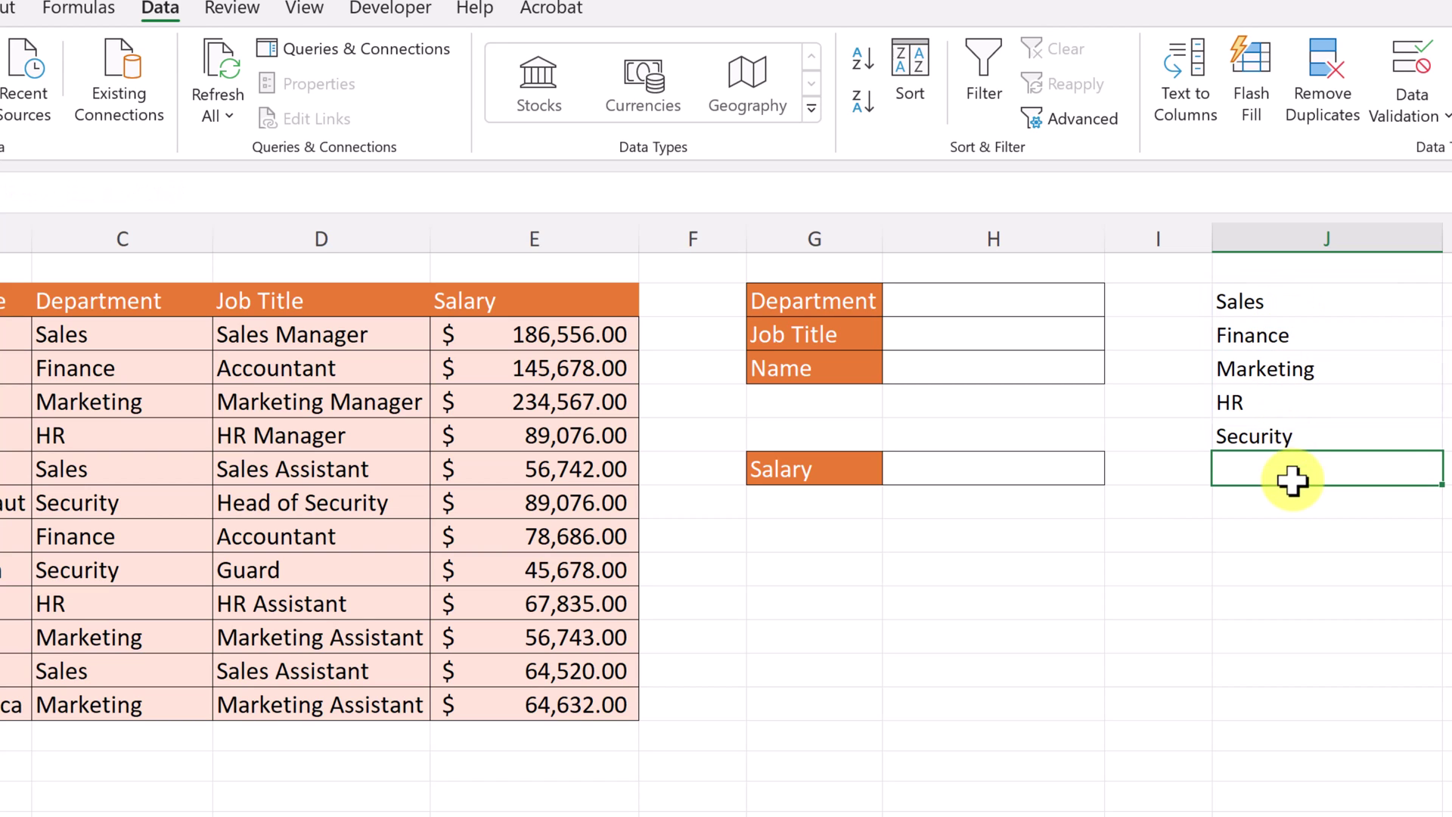
Start data validation for the empty Department cell H2 and allow List entries
click(938, 300)
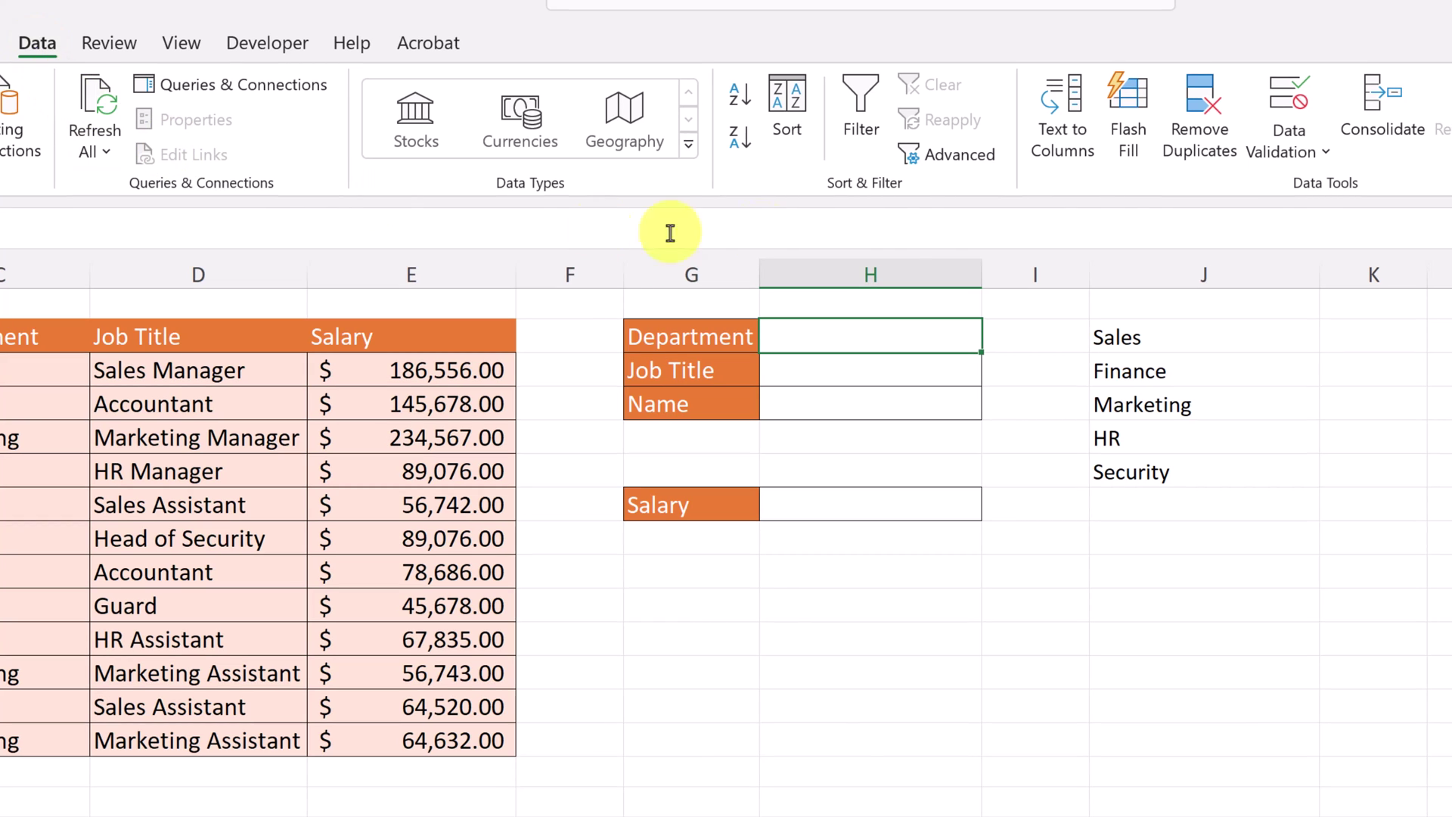
click(1286, 98)
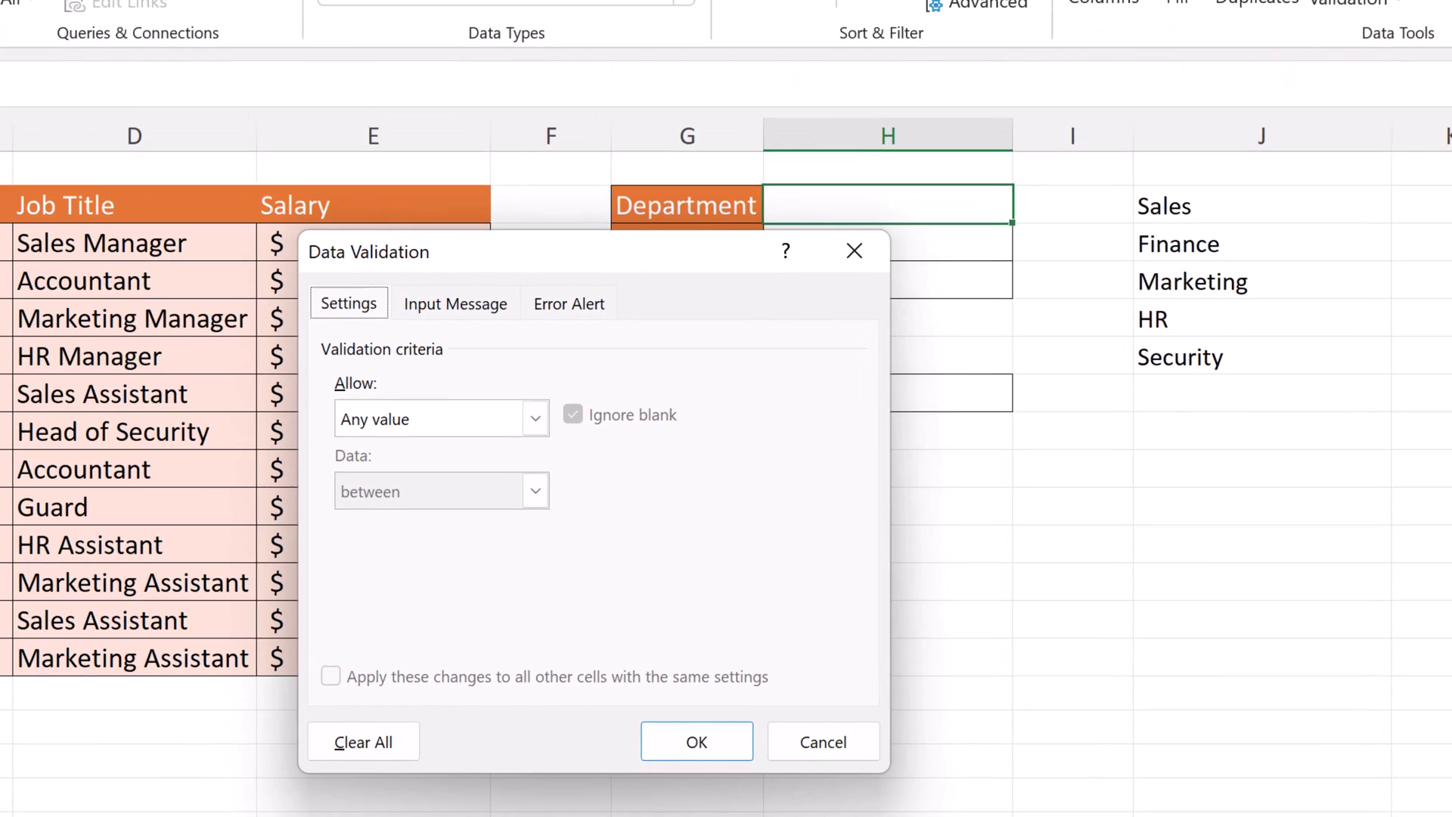
drag(663, 250, 916, 314)
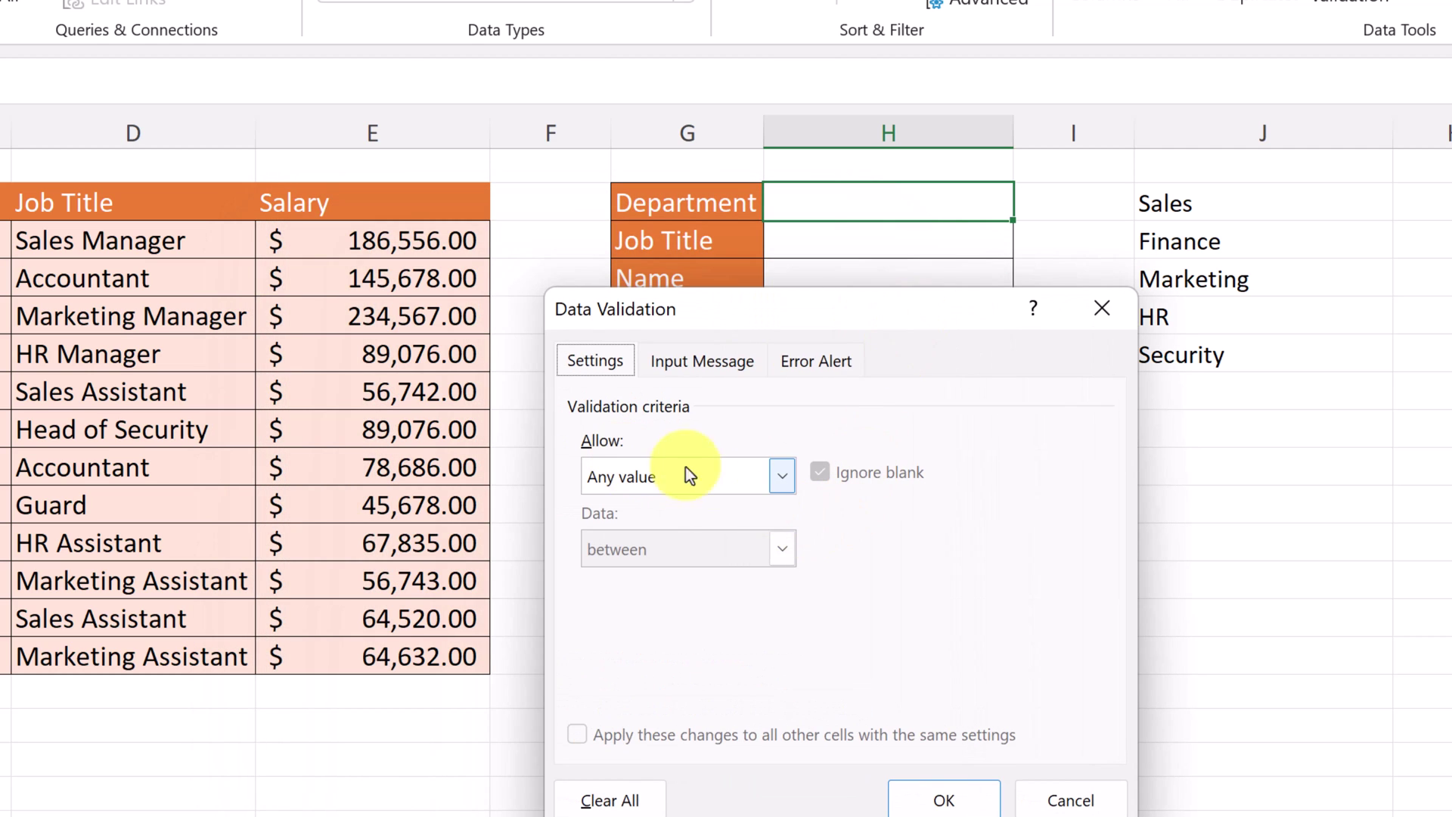
click(782, 477)
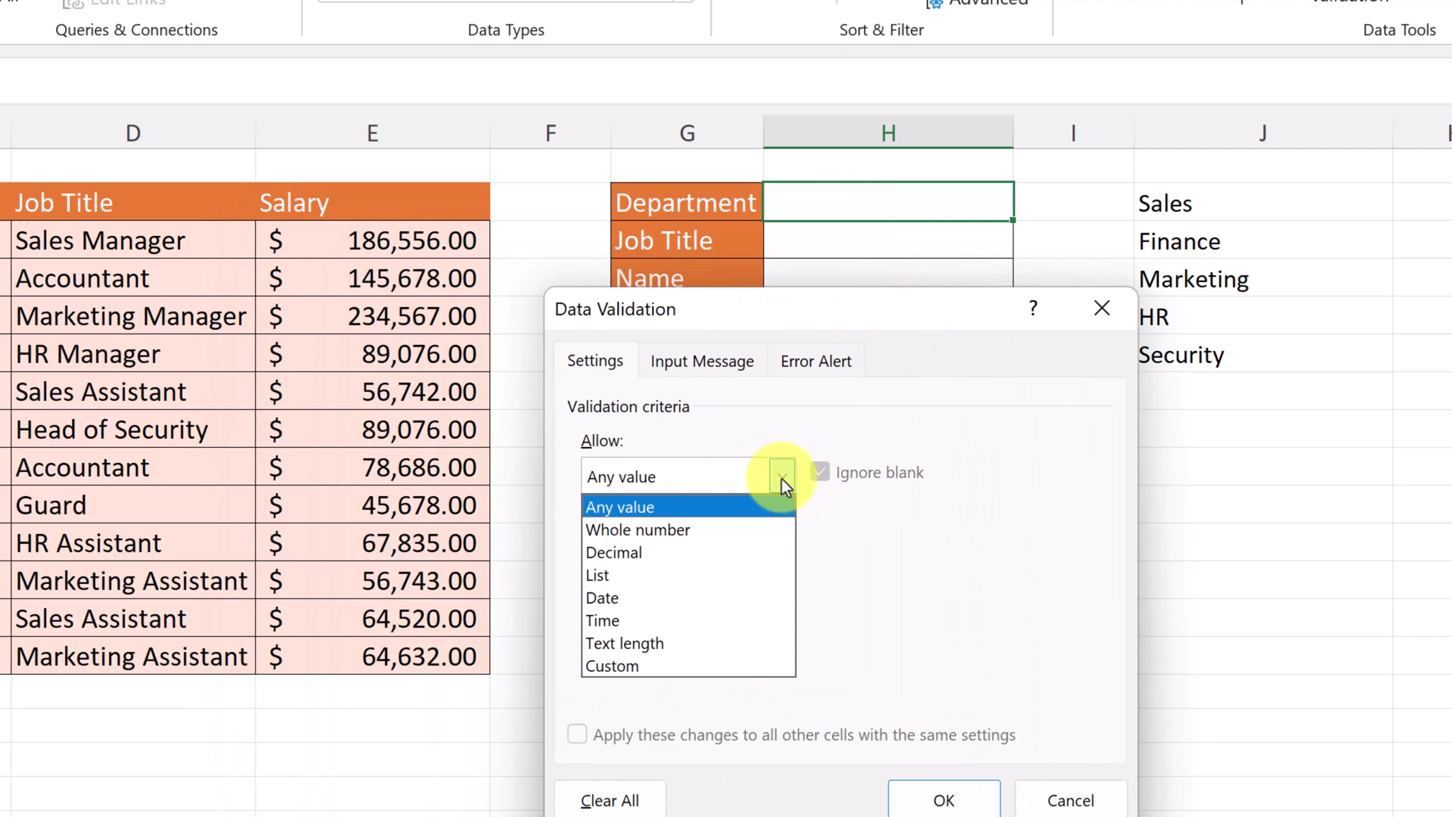
click(664, 577)
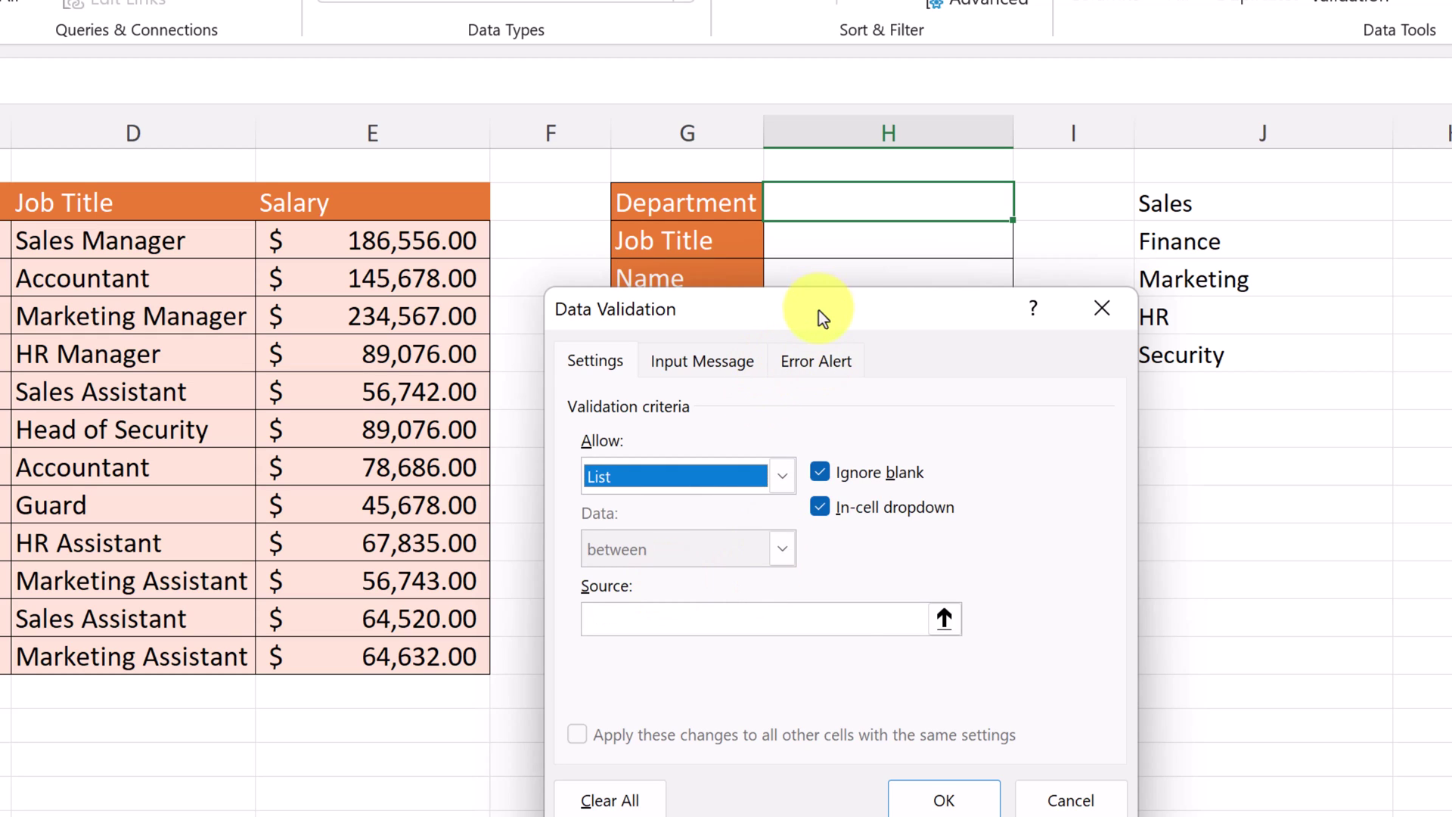
Set the validation list source to =$J$2, apply it, and open the Department cell's drop-down to check it
click(944, 620)
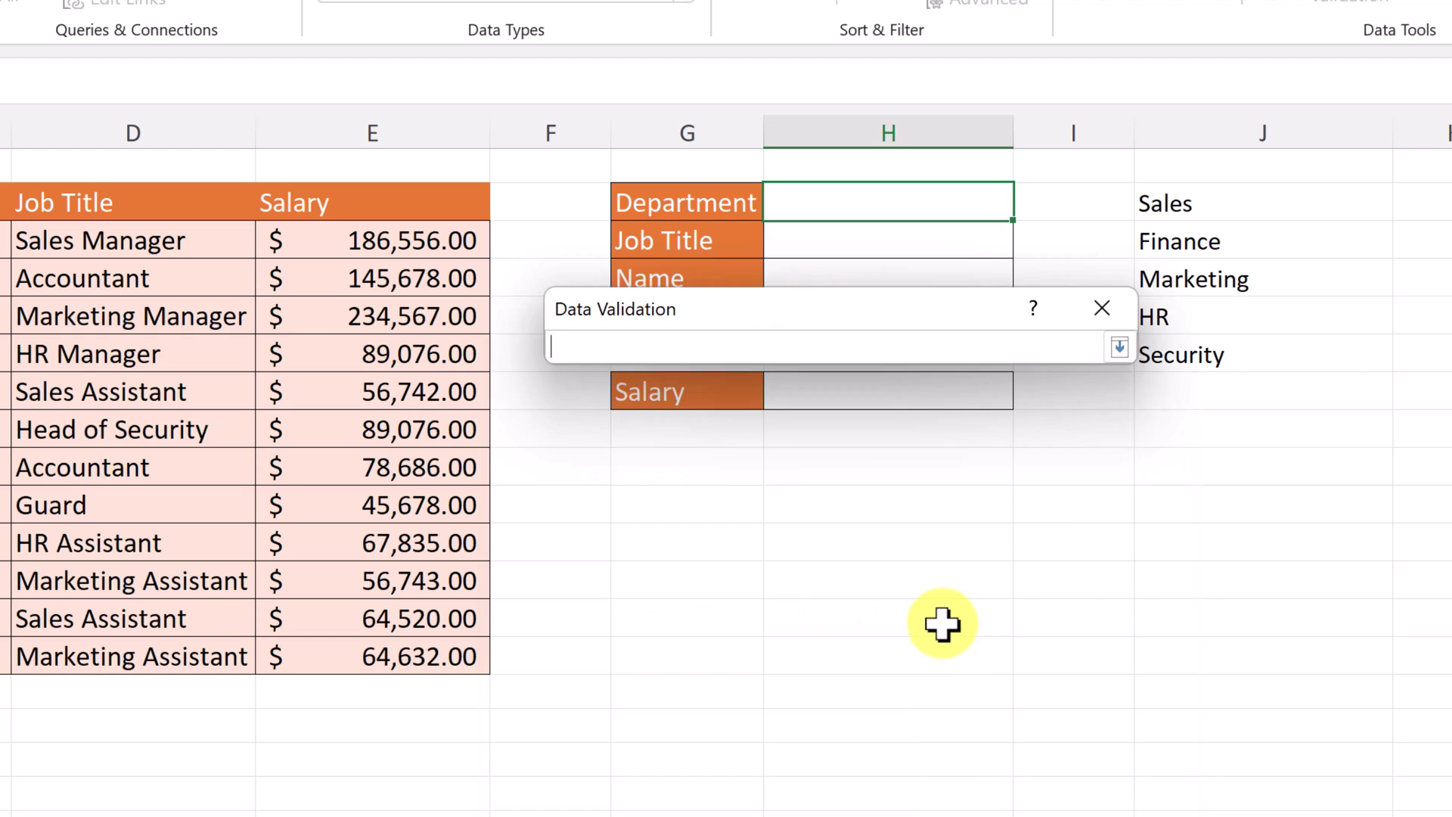
click(1209, 205)
key(Return)
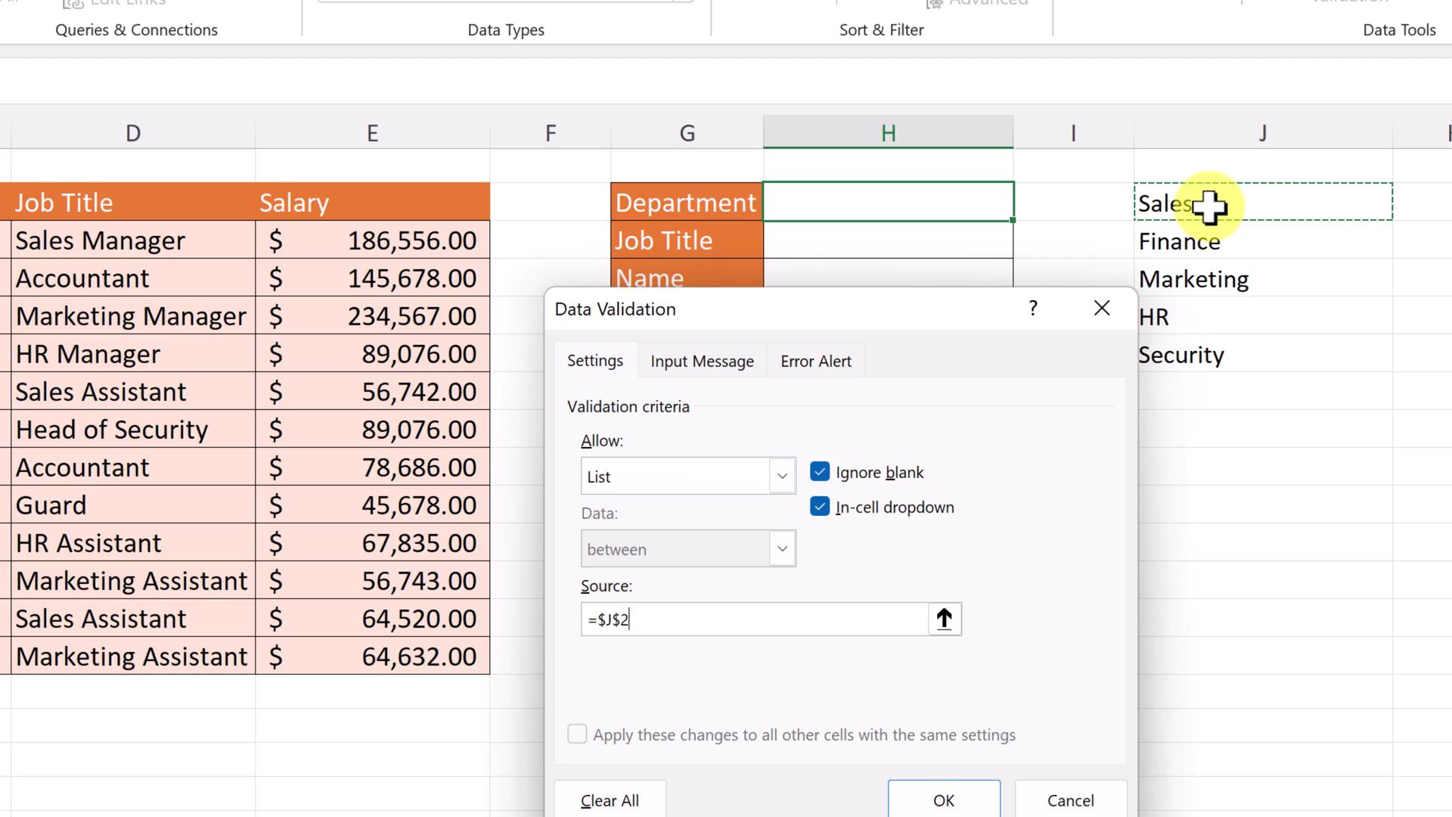
click(691, 625)
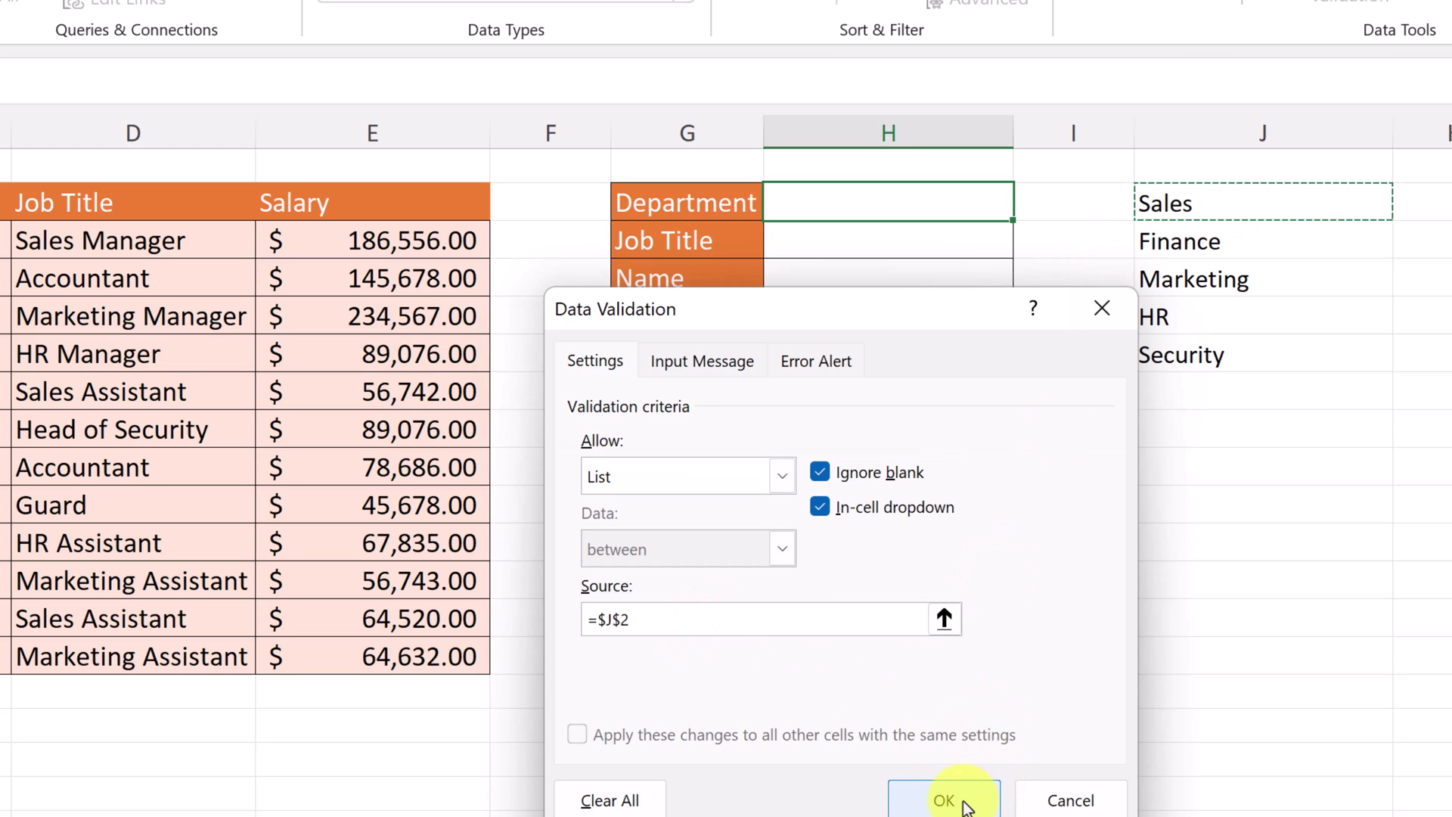
click(983, 790)
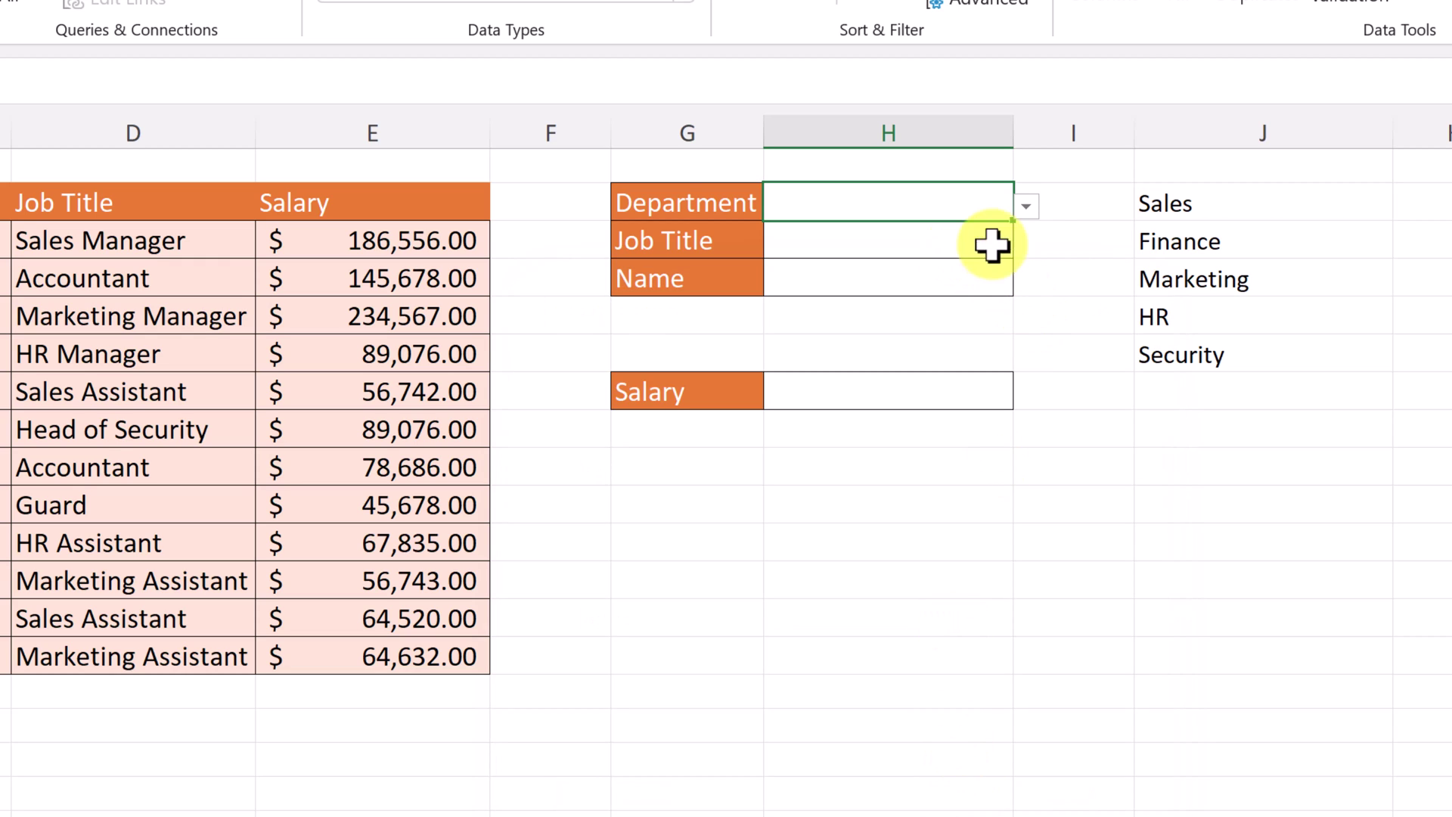
click(1026, 207)
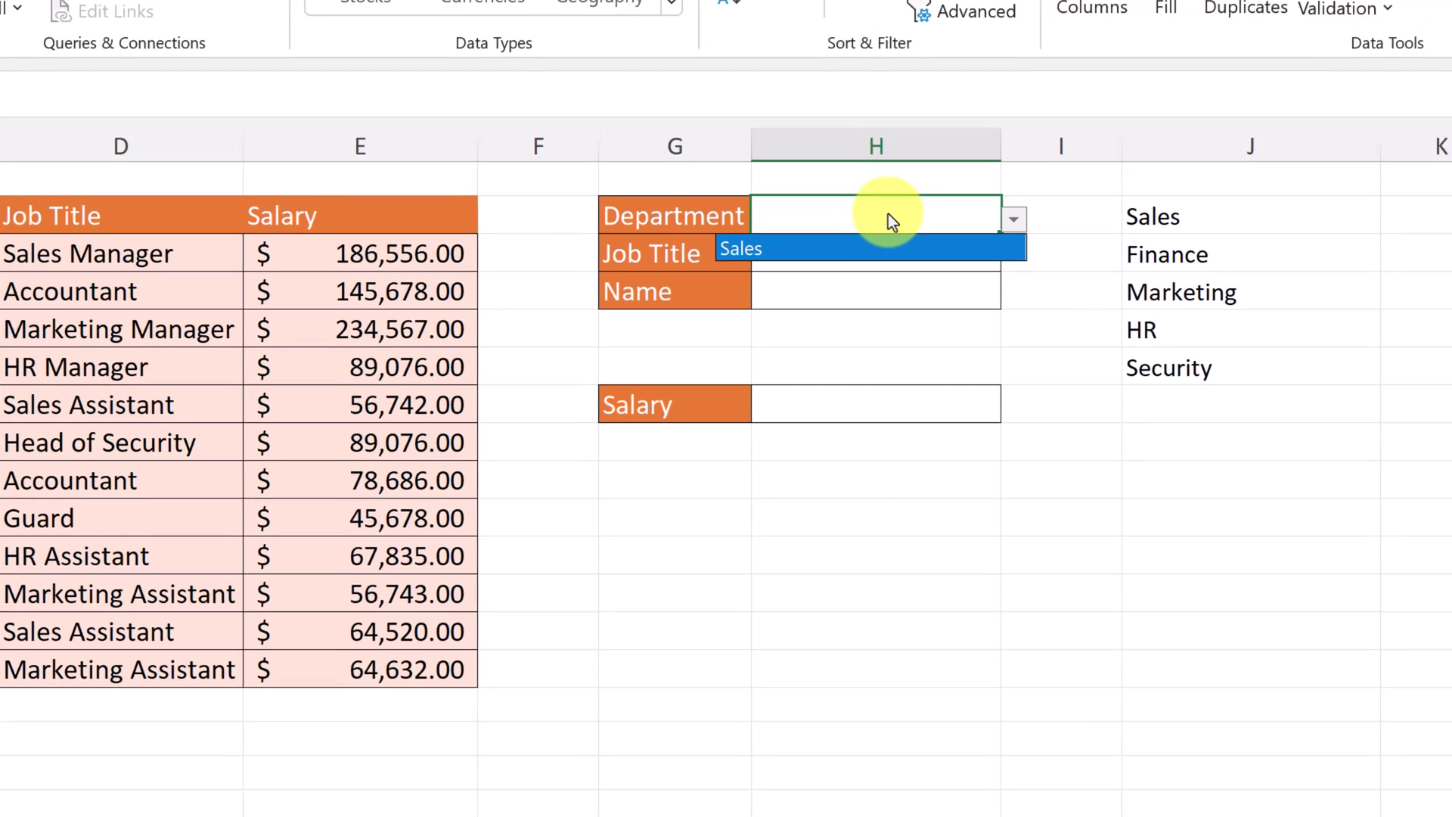
Change the validation source of the Department cell H2 to =$J$2# and choose Sales from its drop-down
click(901, 201)
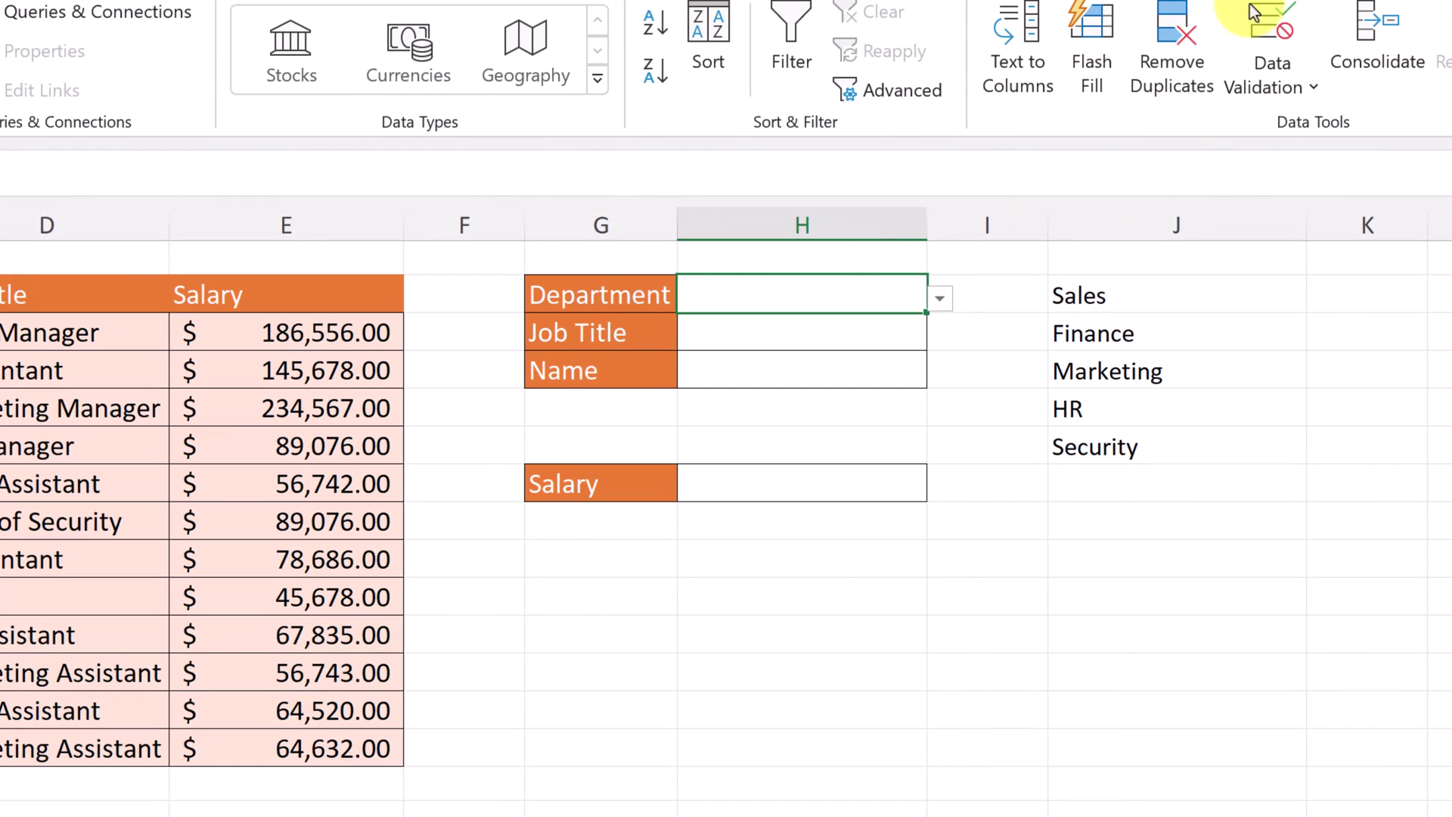
click(1249, 6)
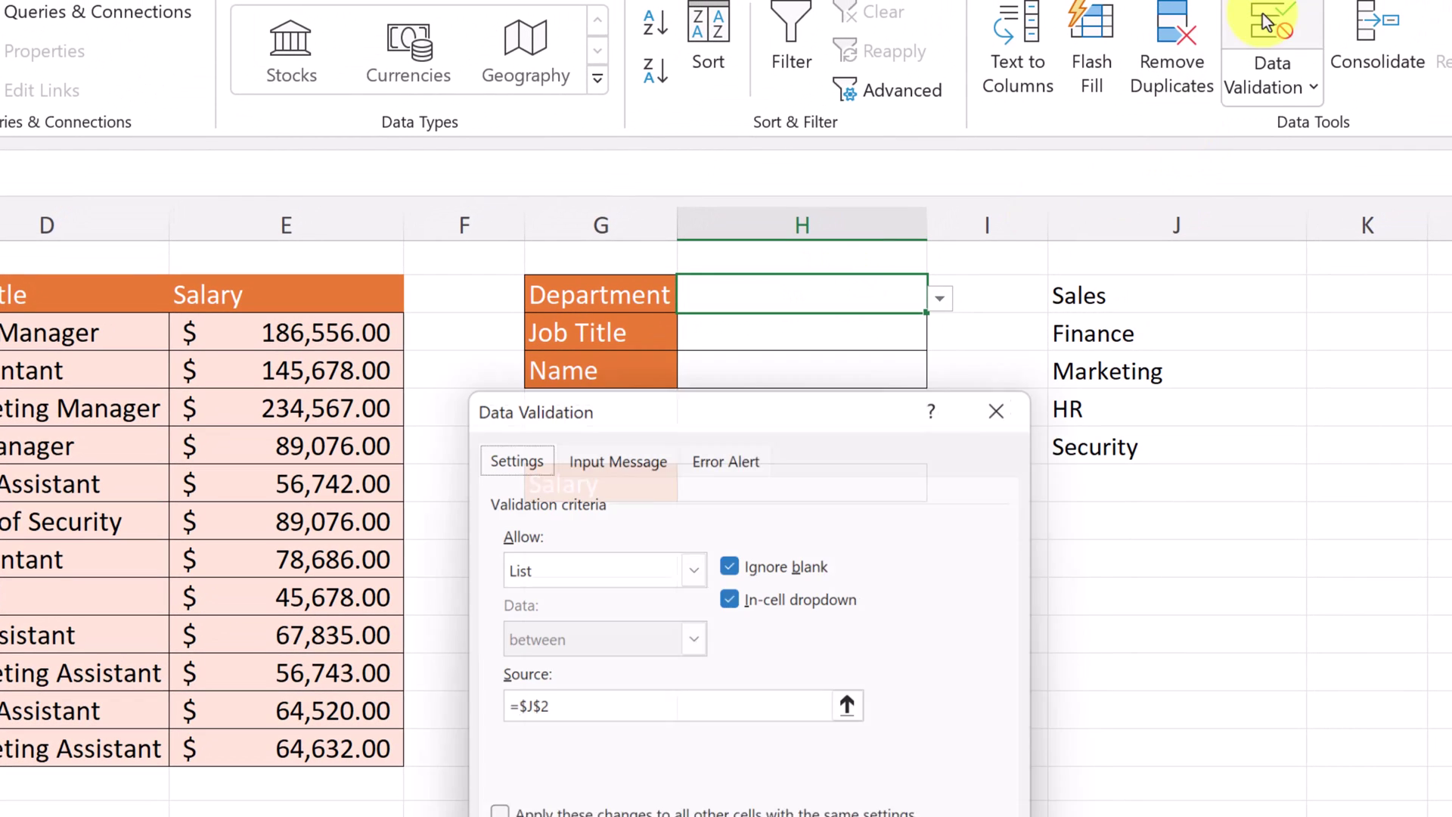
click(619, 718)
text(#)
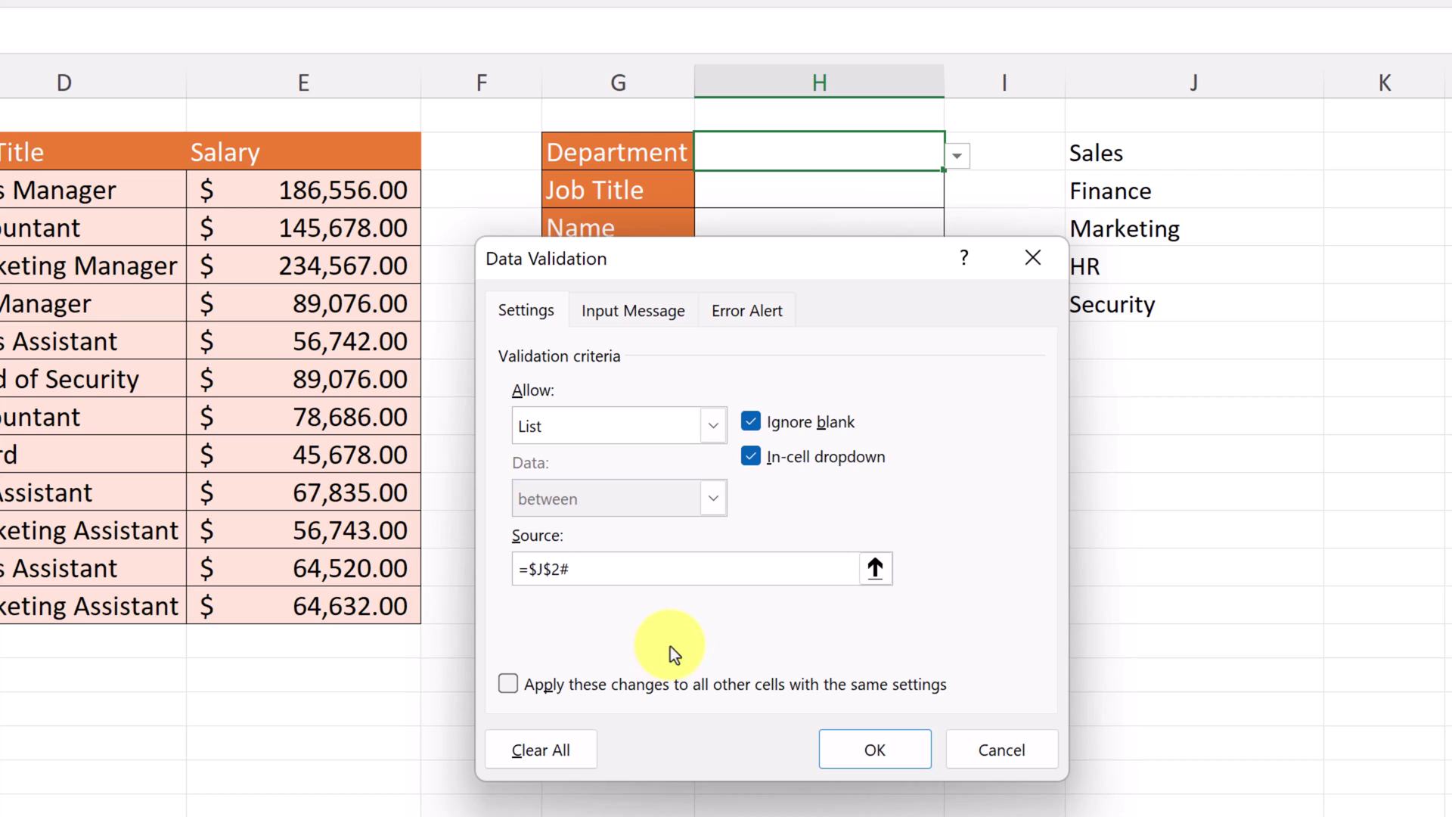
click(873, 751)
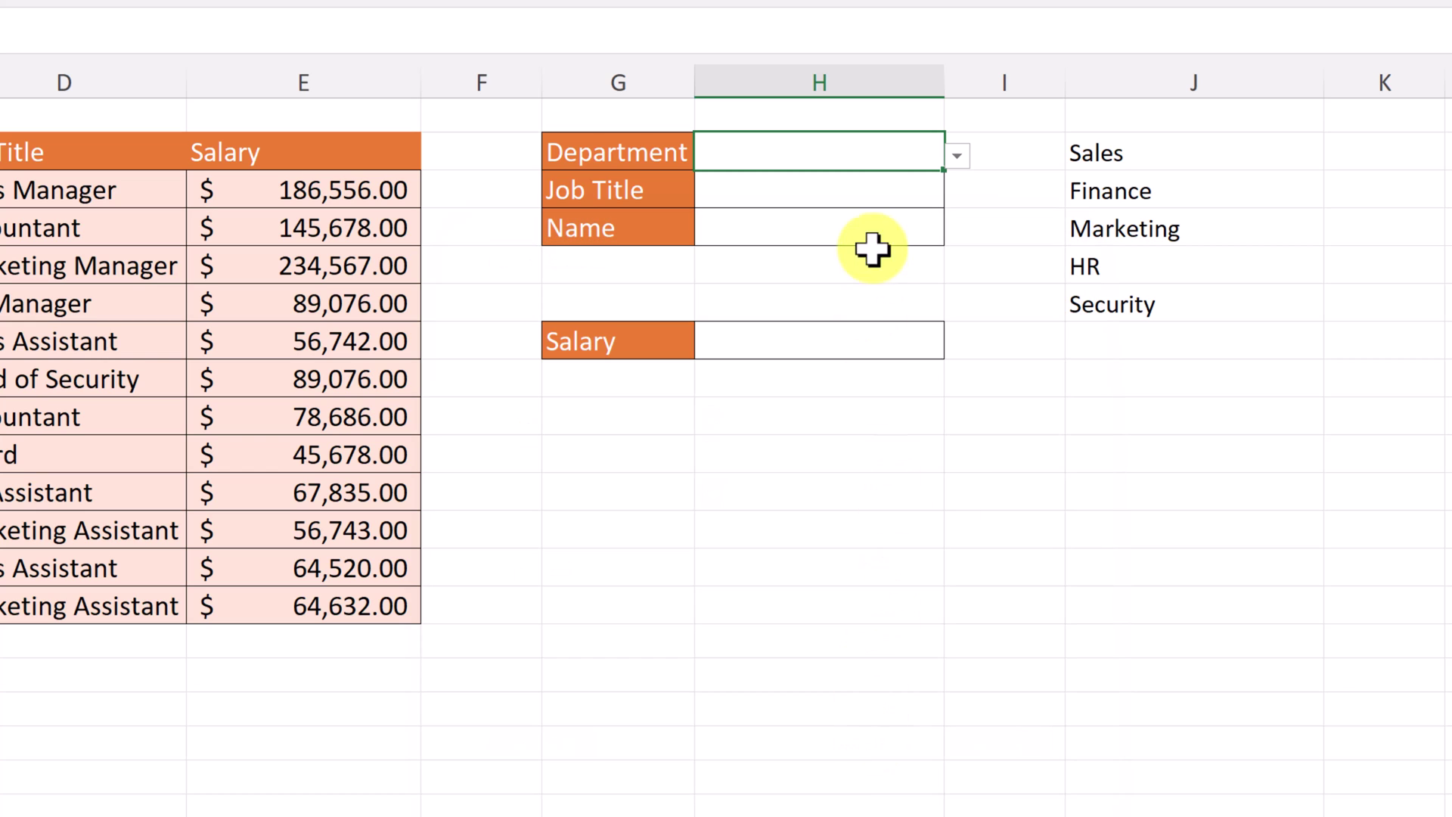
click(958, 157)
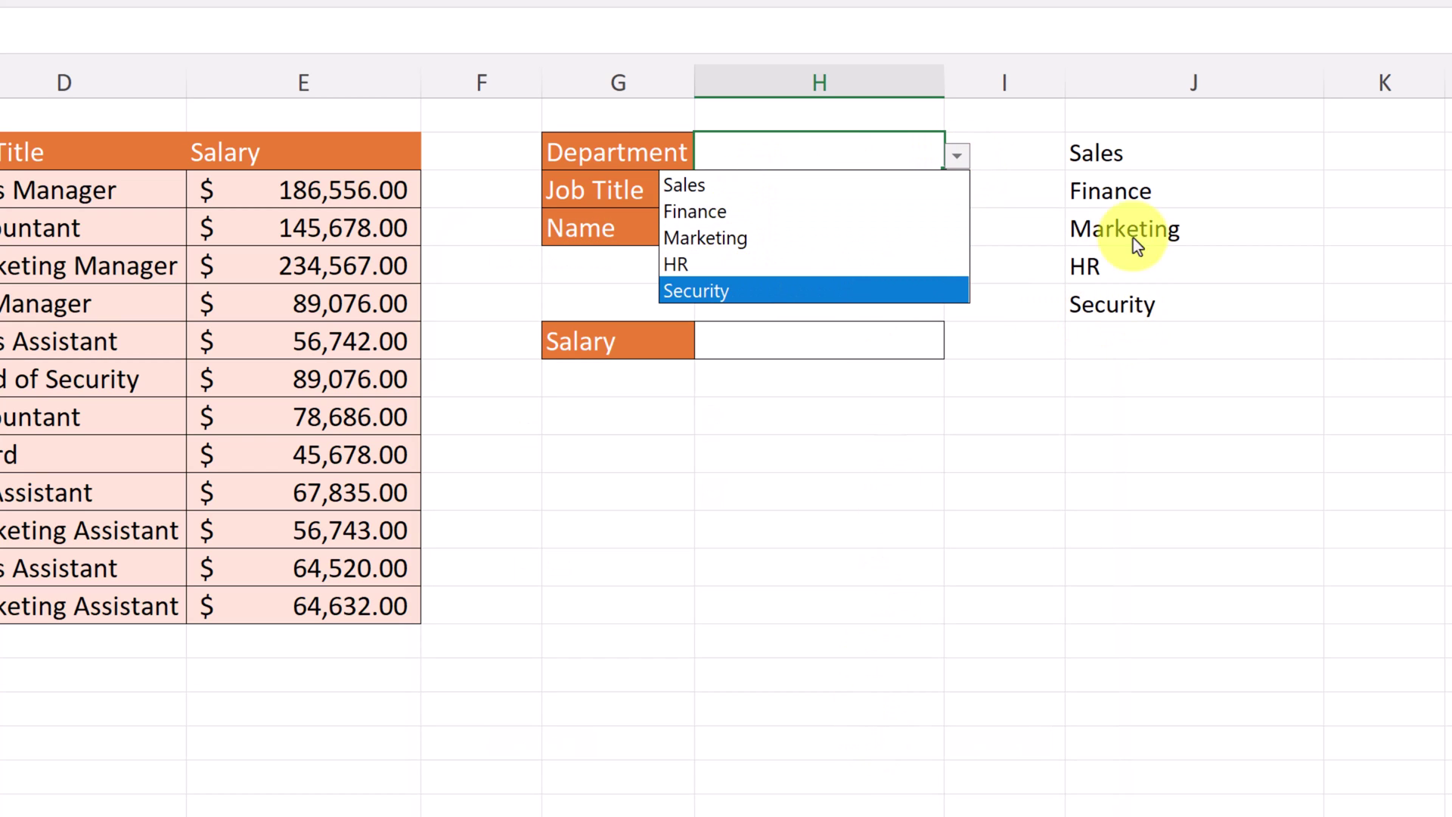
click(744, 192)
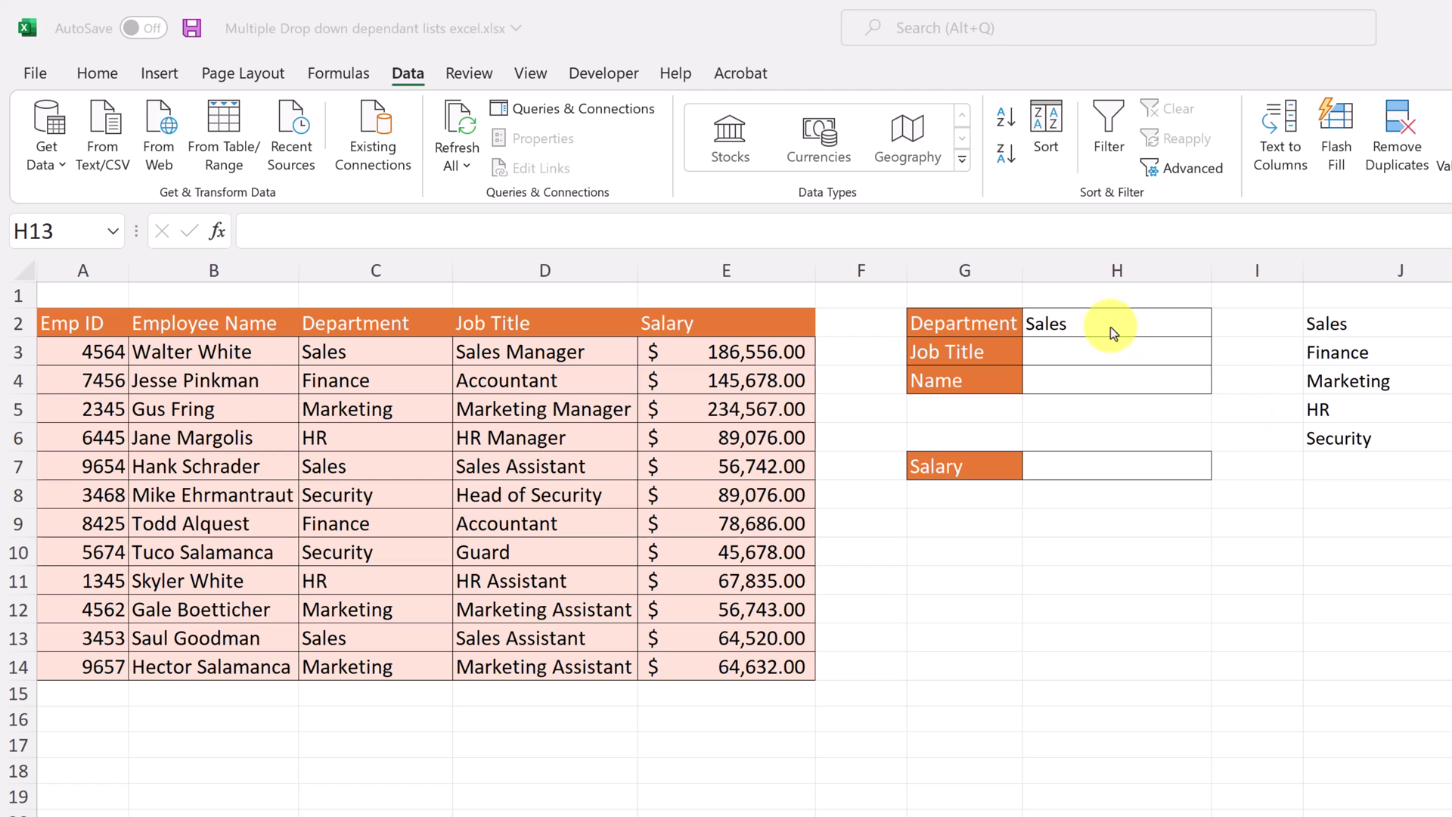
Start a UNIQUE formula in J8 with a nested FILTER that takes the Job Title column D:D as its array
click(1332, 503)
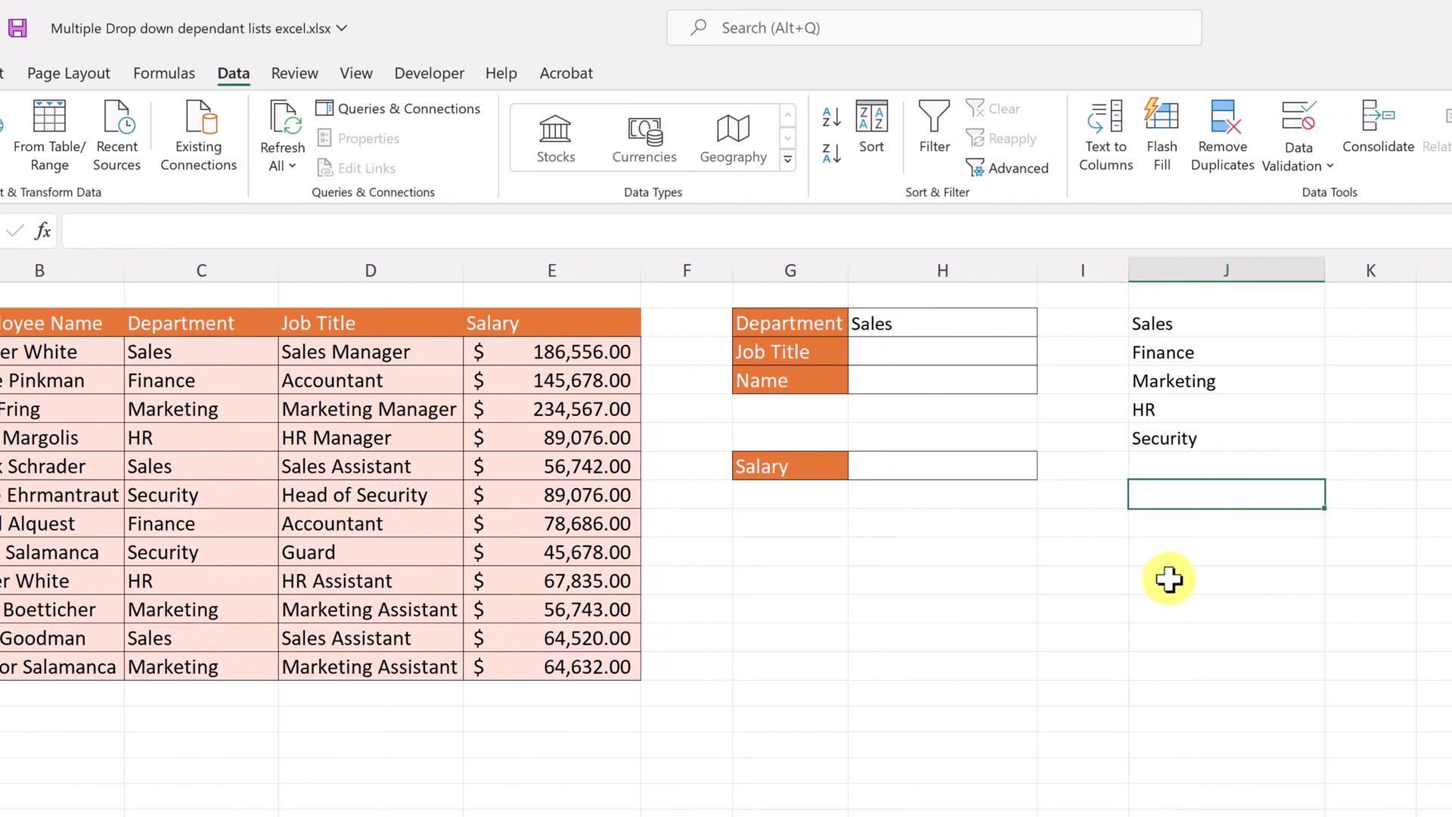
text(=)
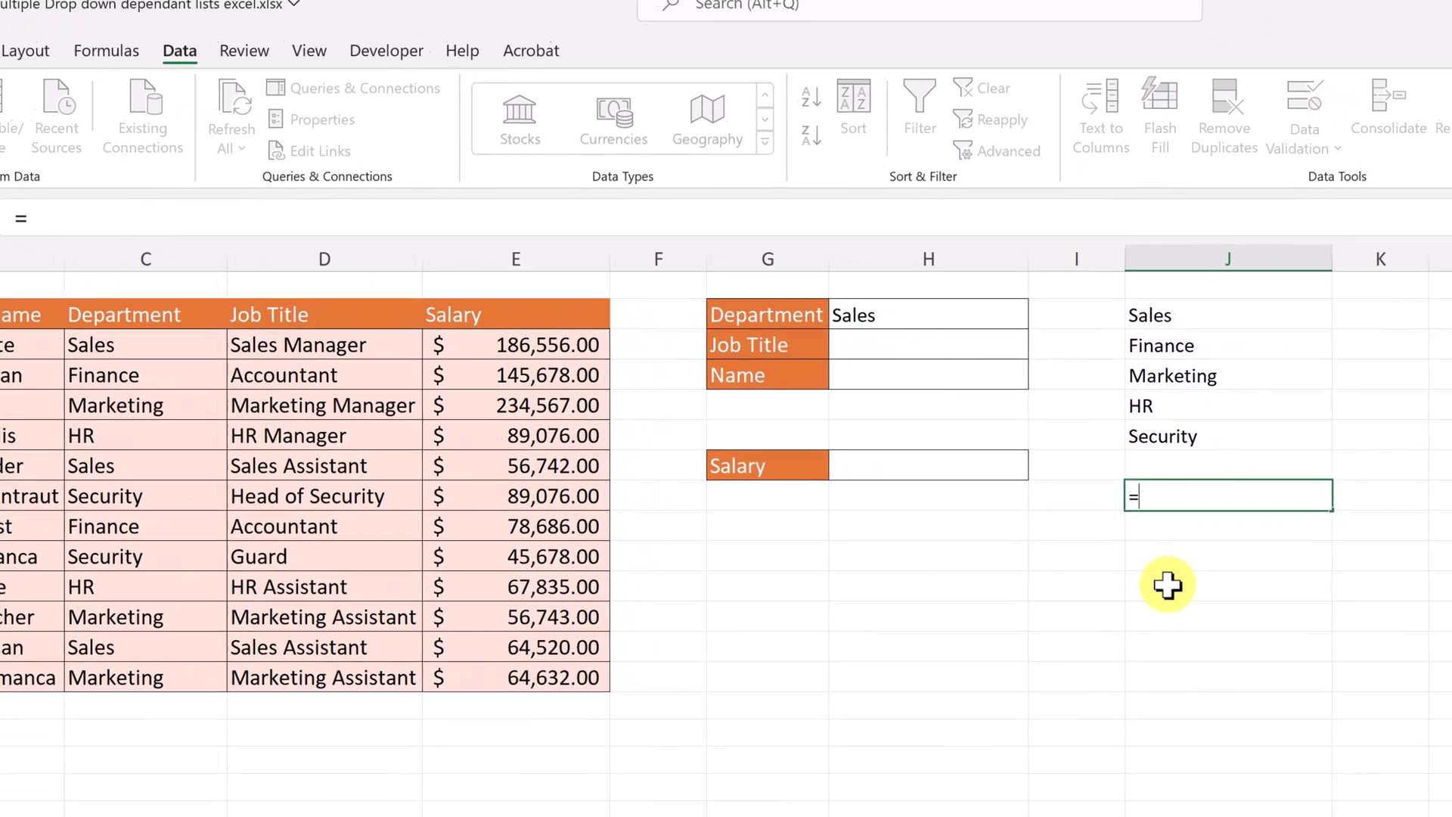
text(un)
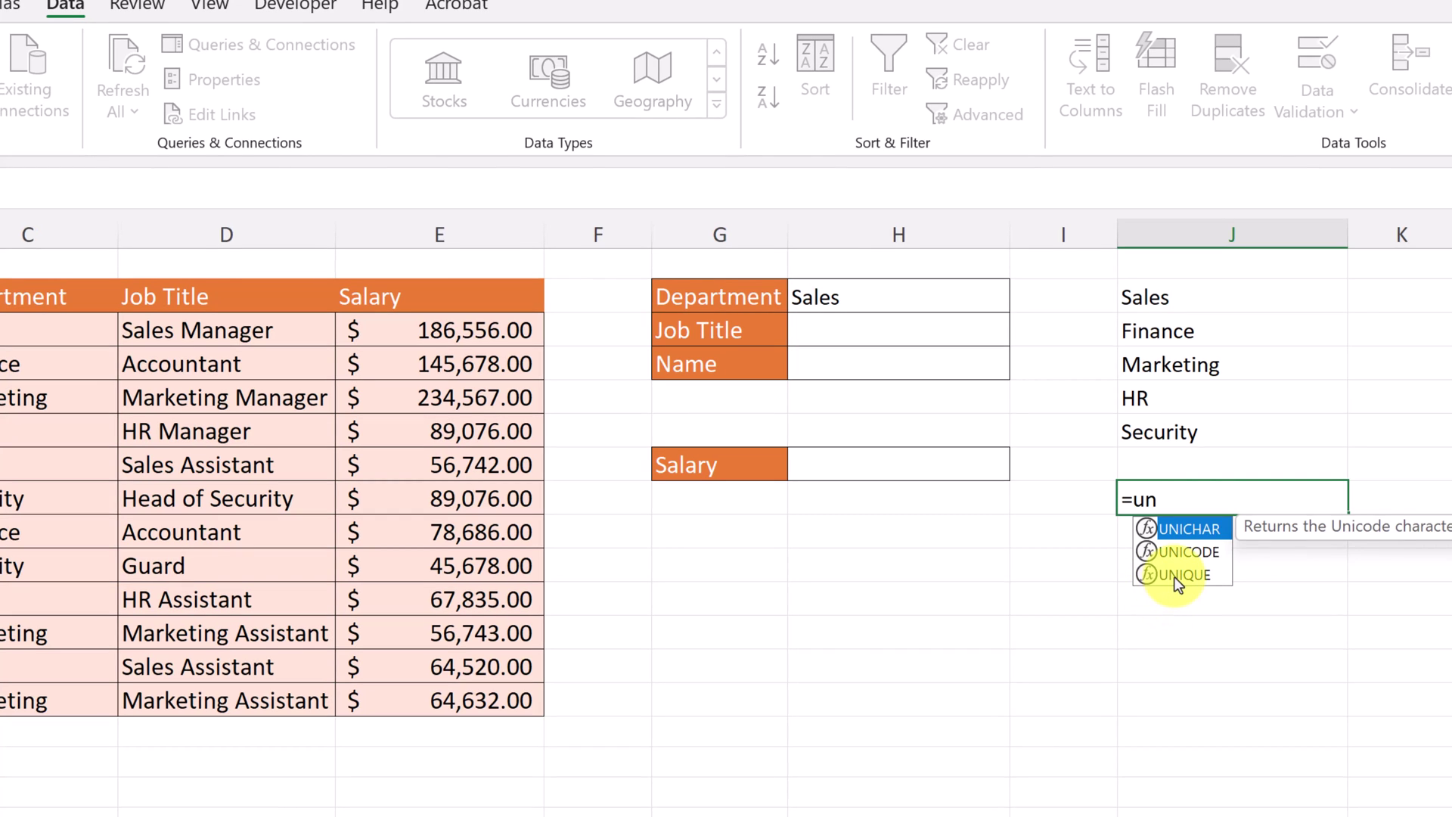
double_click(1174, 574)
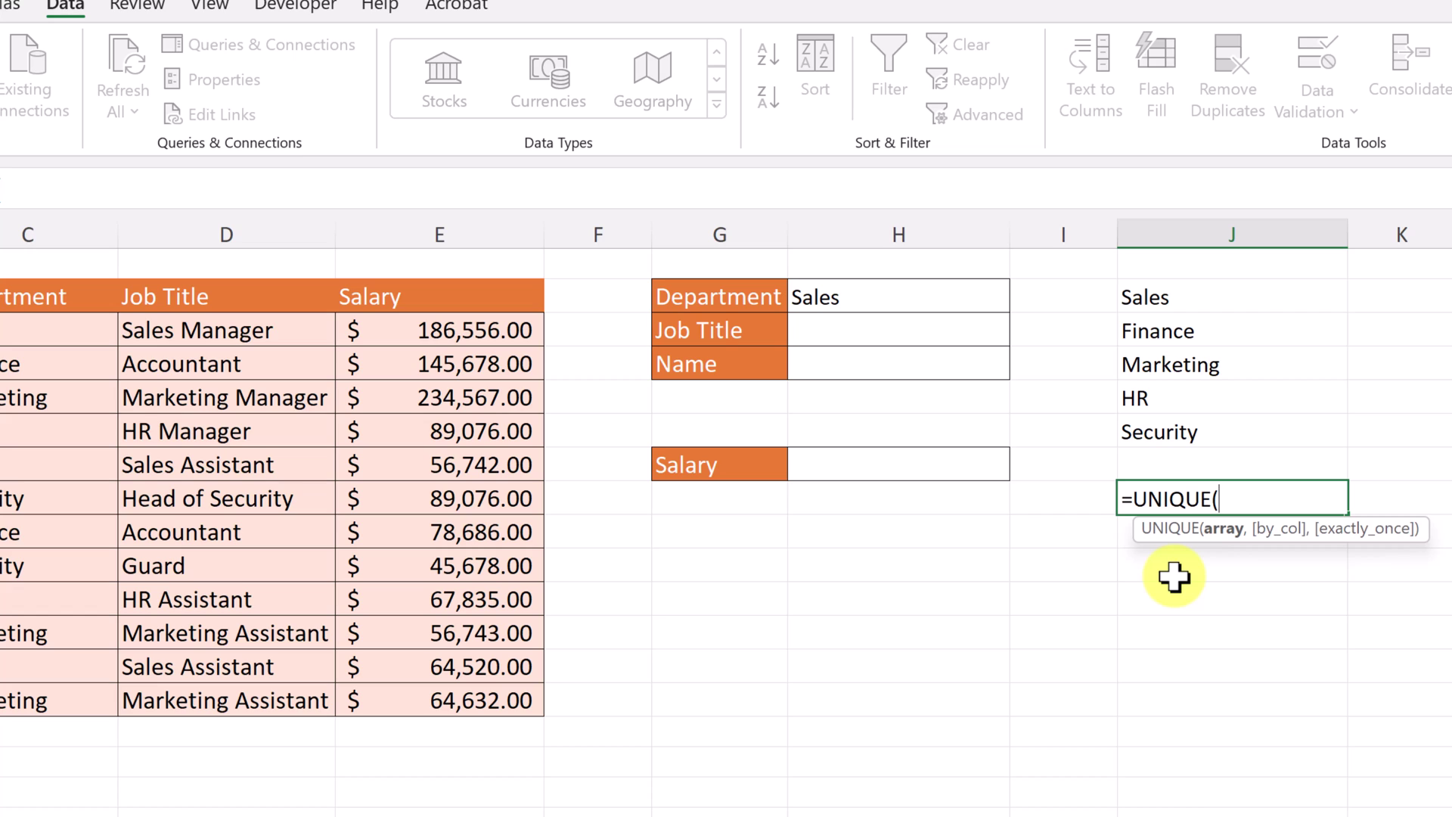
text(fil)
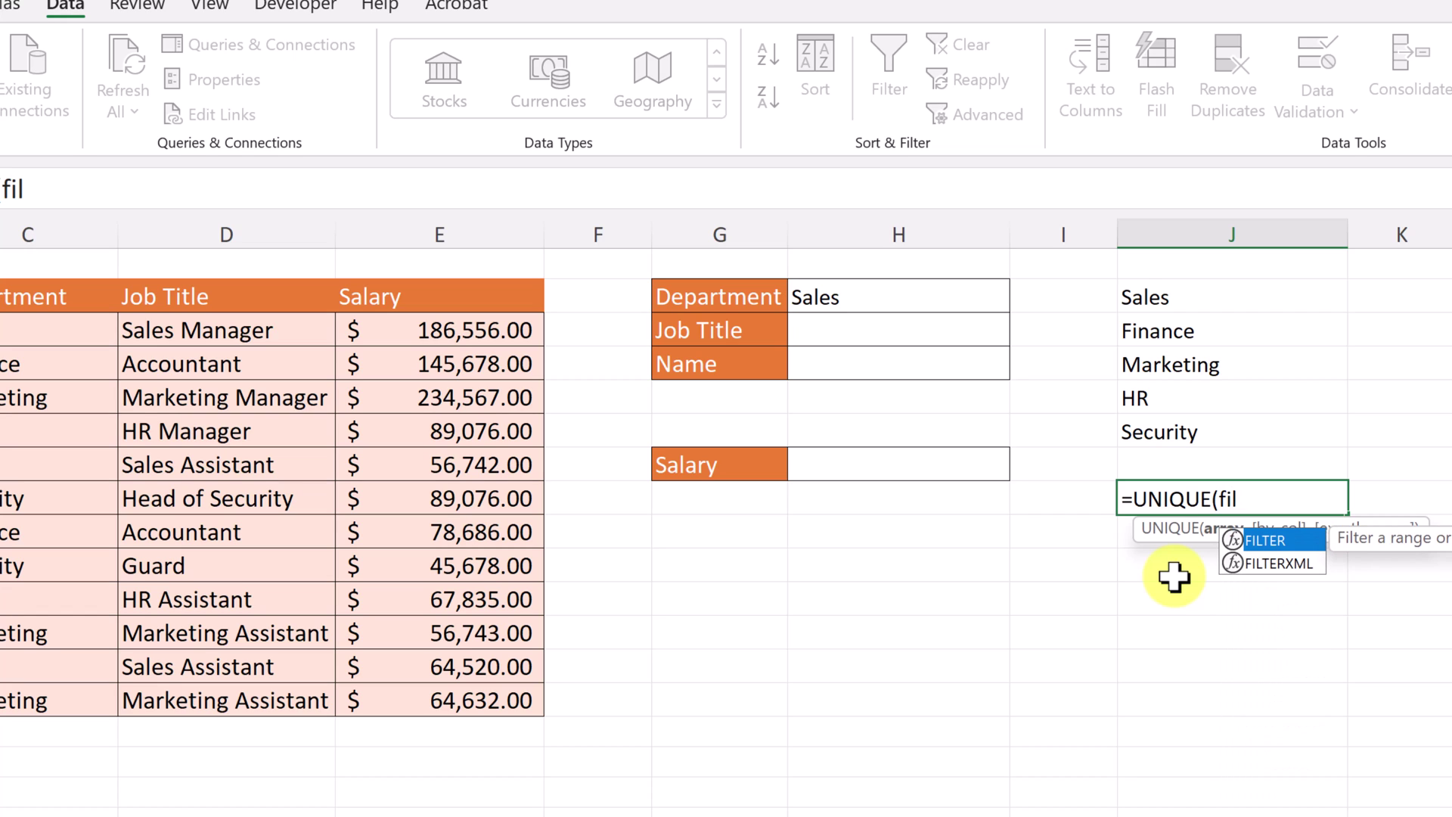
double_click(1268, 542)
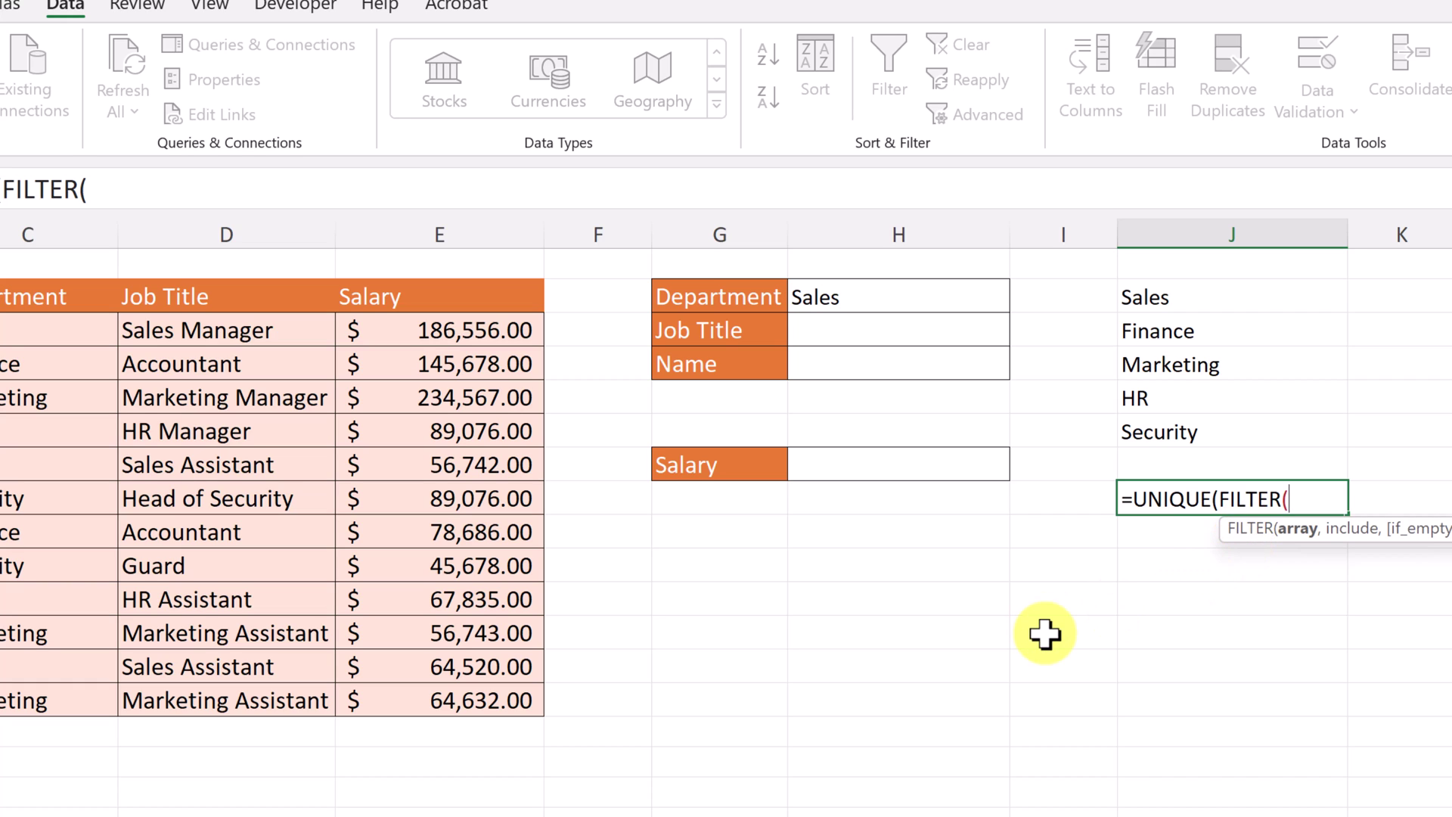
click(221, 233)
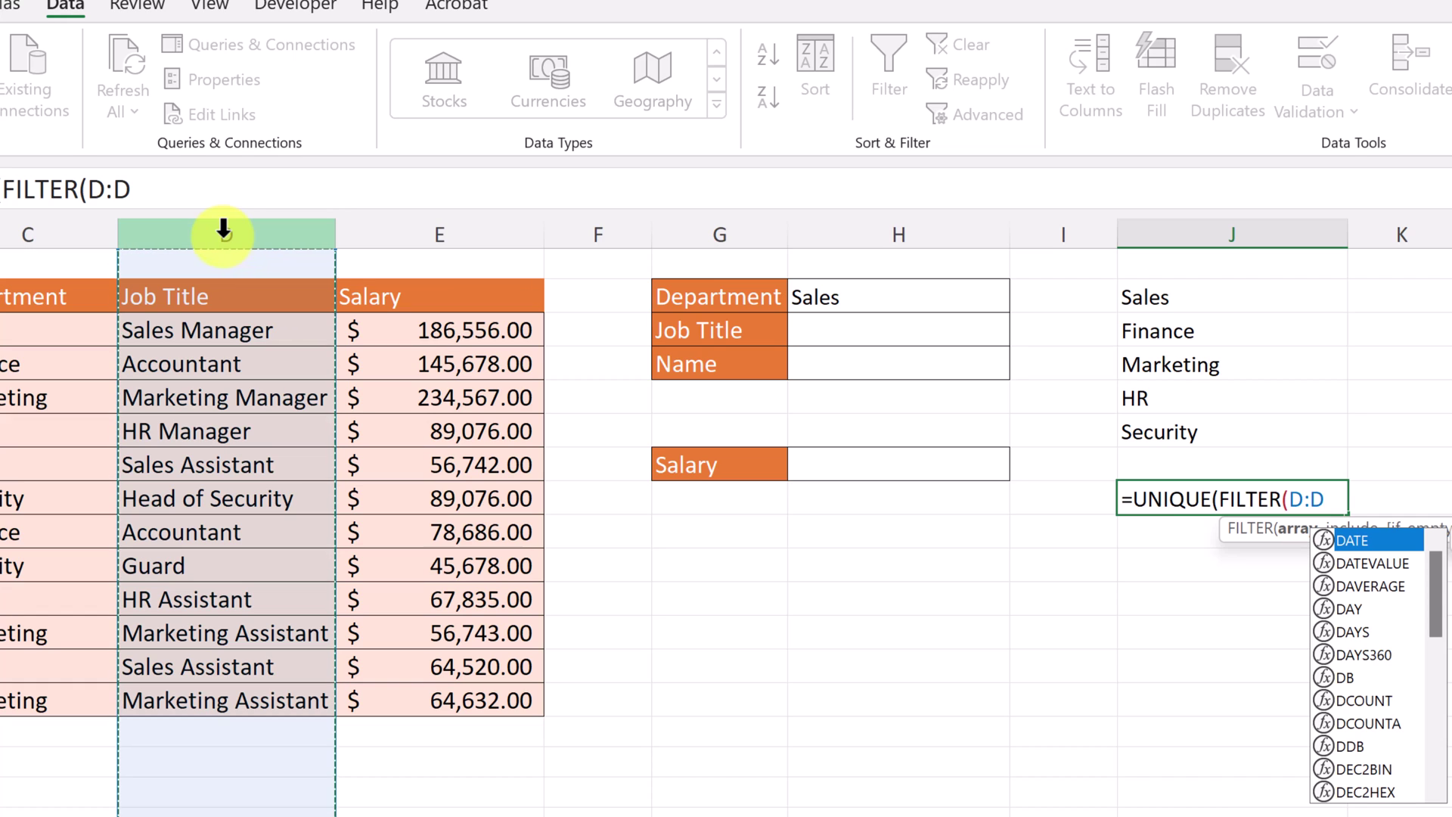
text(,)
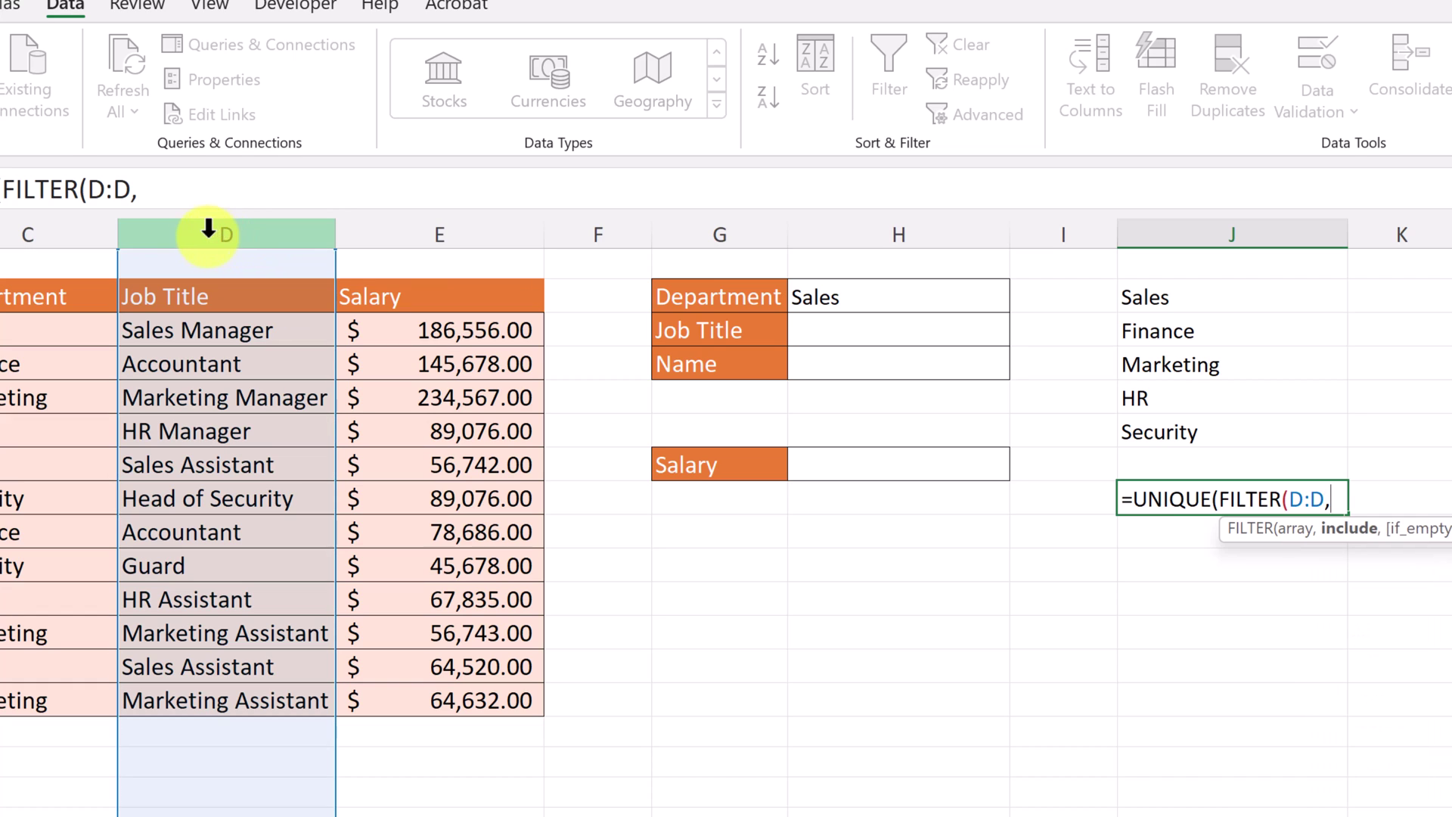
Add the condition C:C=H2 to complete and enter the formula =UNIQUE(FILTER(D:D,C:C=H2)) in J8
click(53, 234)
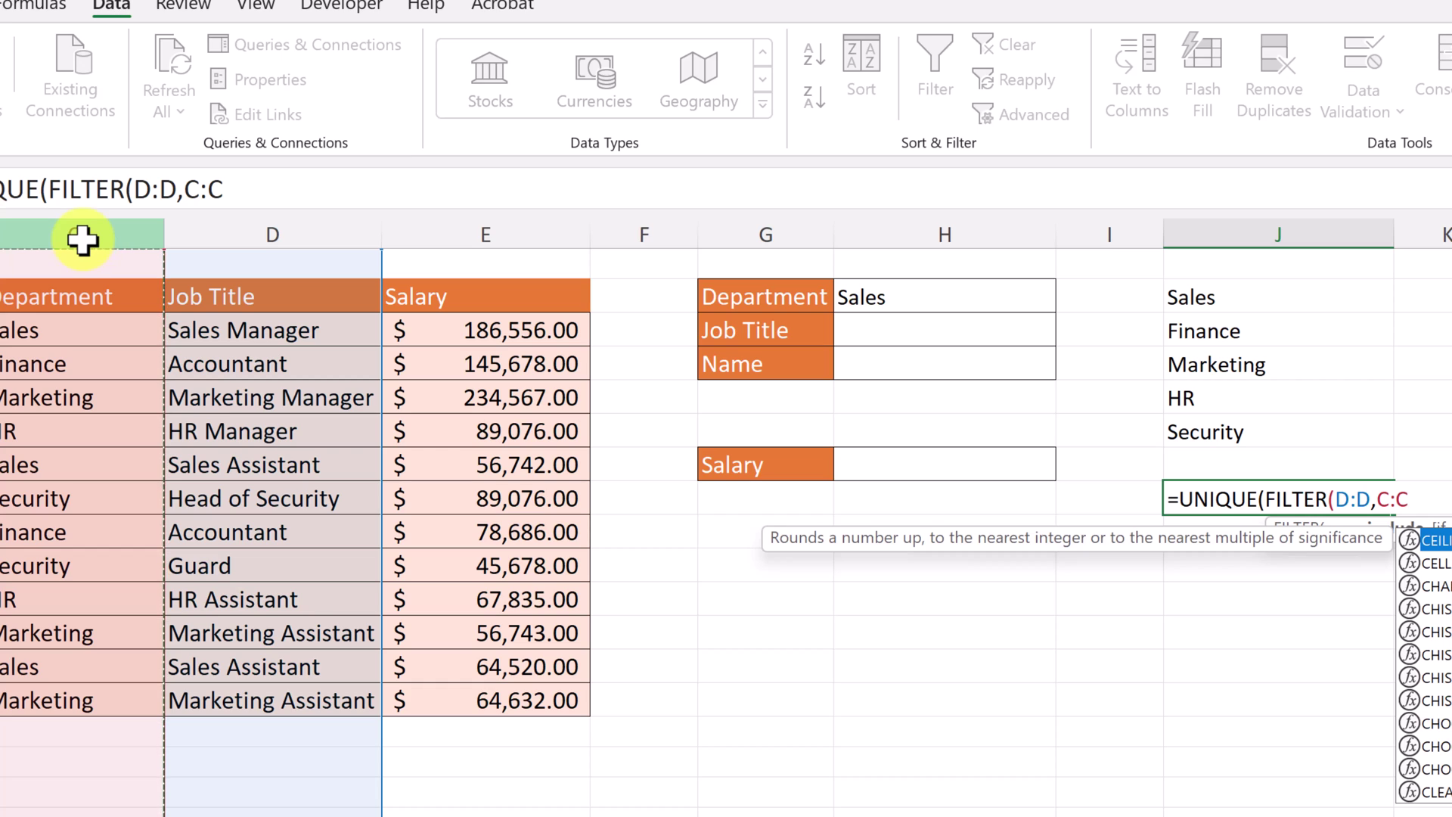
text(+)
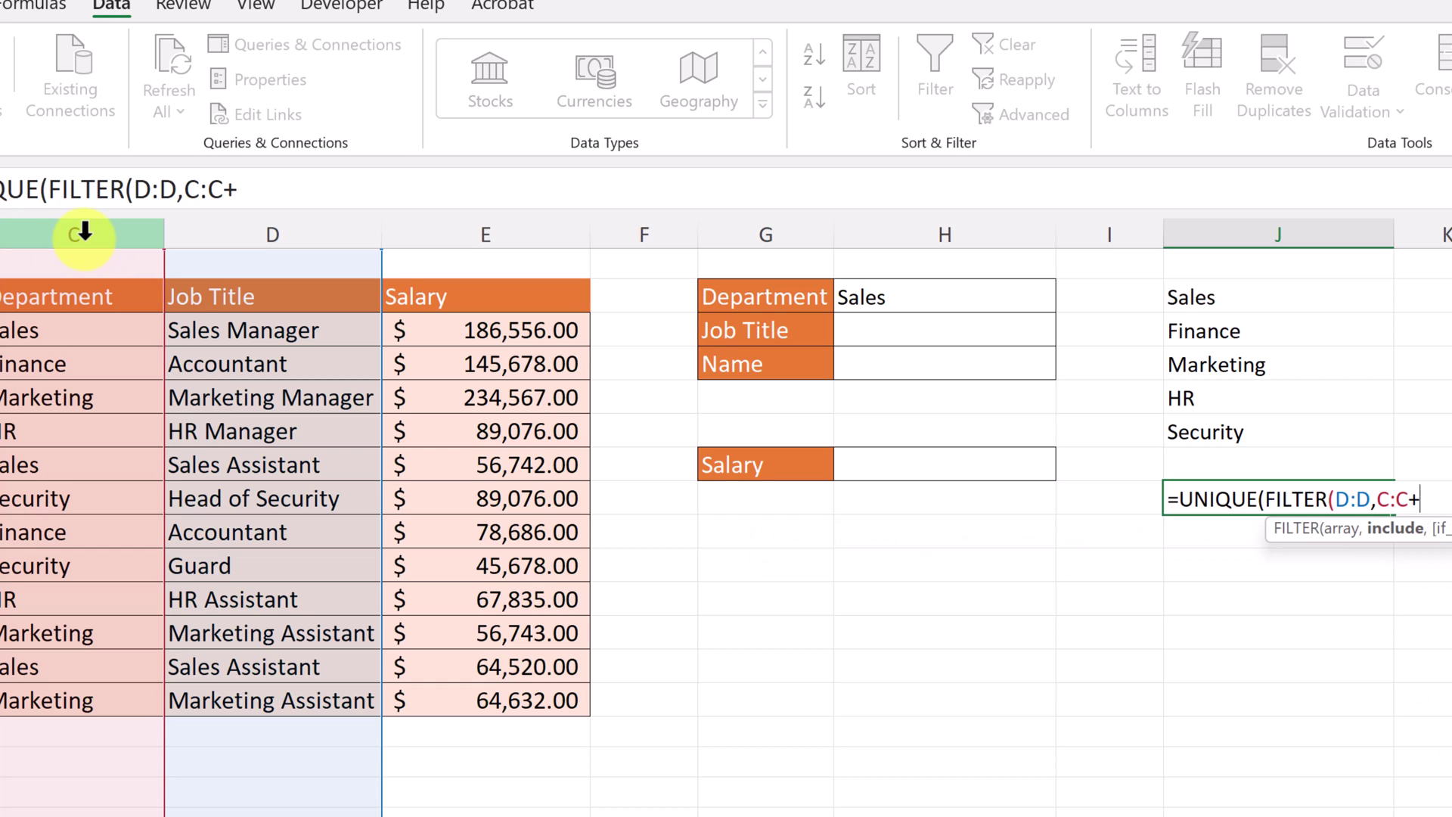
key(BackSpace)
text(=)
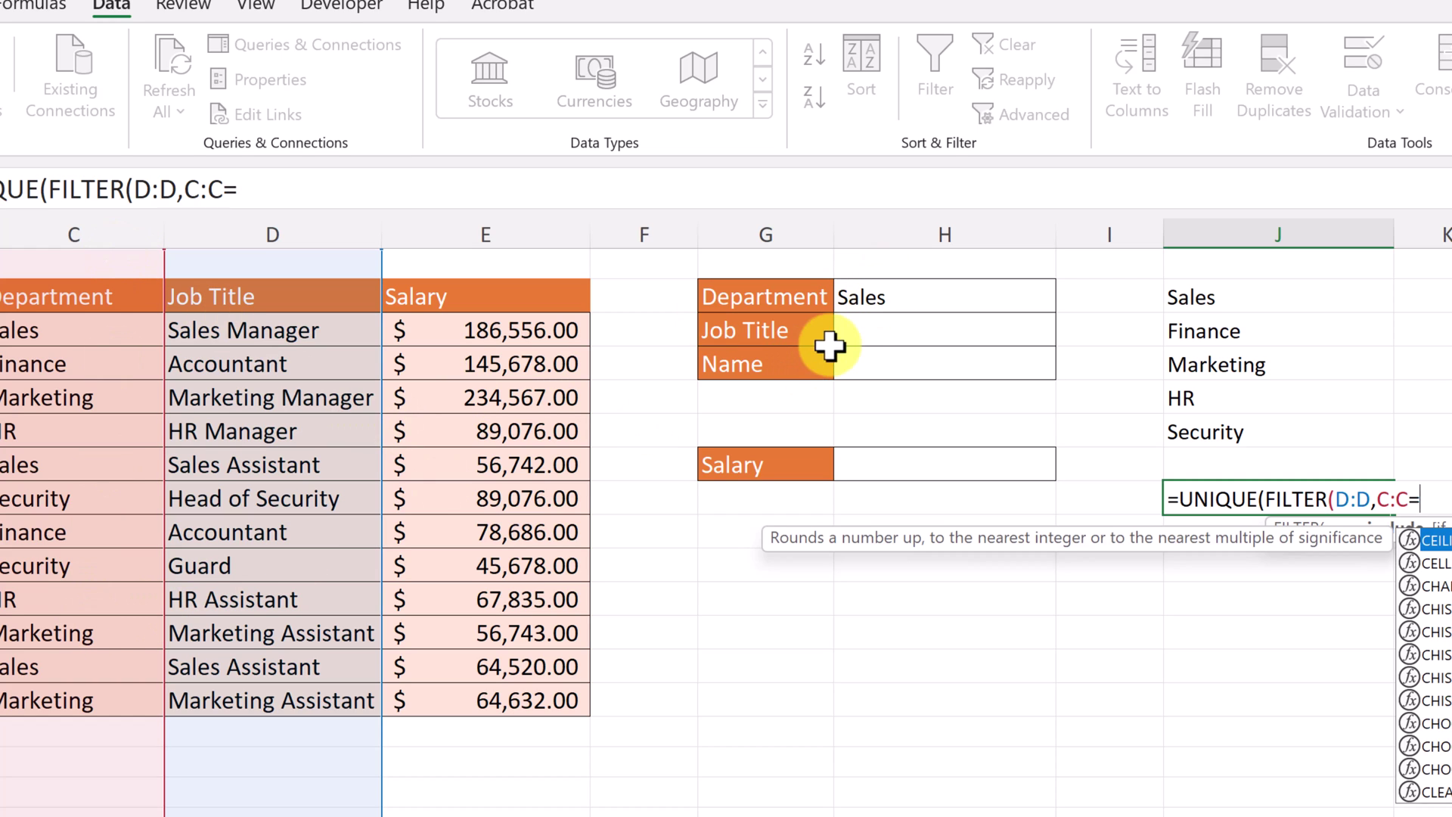
click(894, 299)
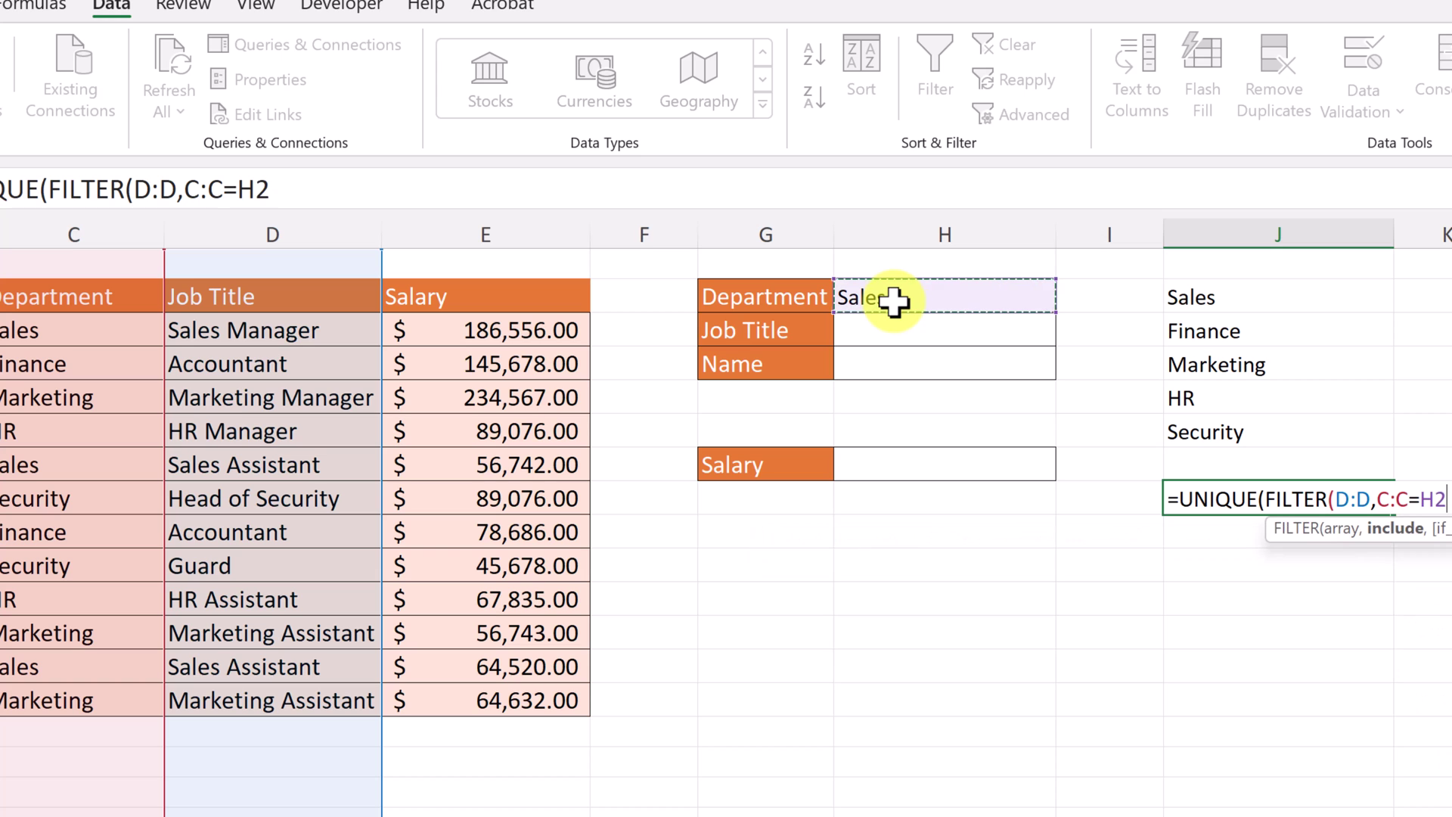
text())
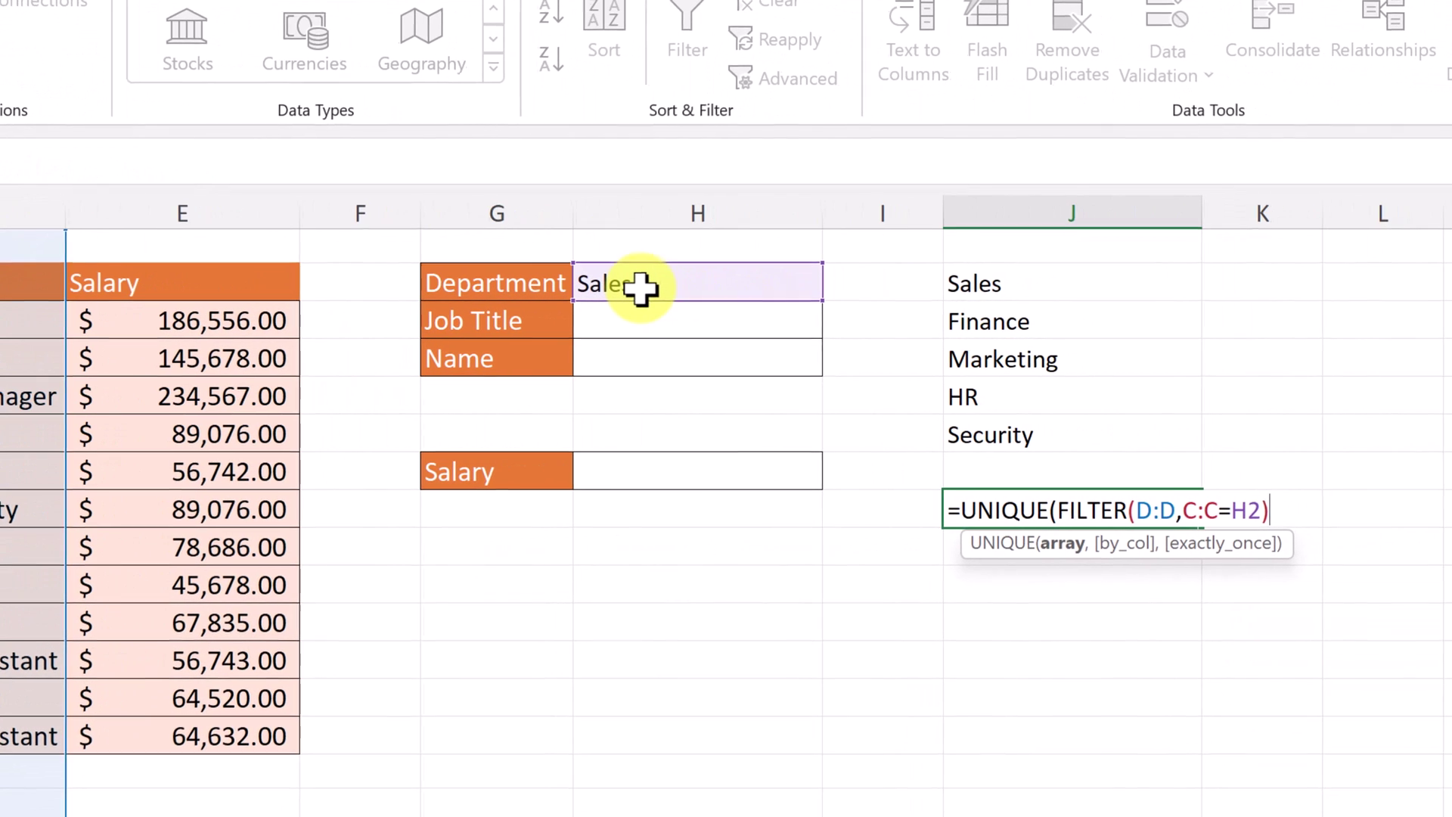
text())
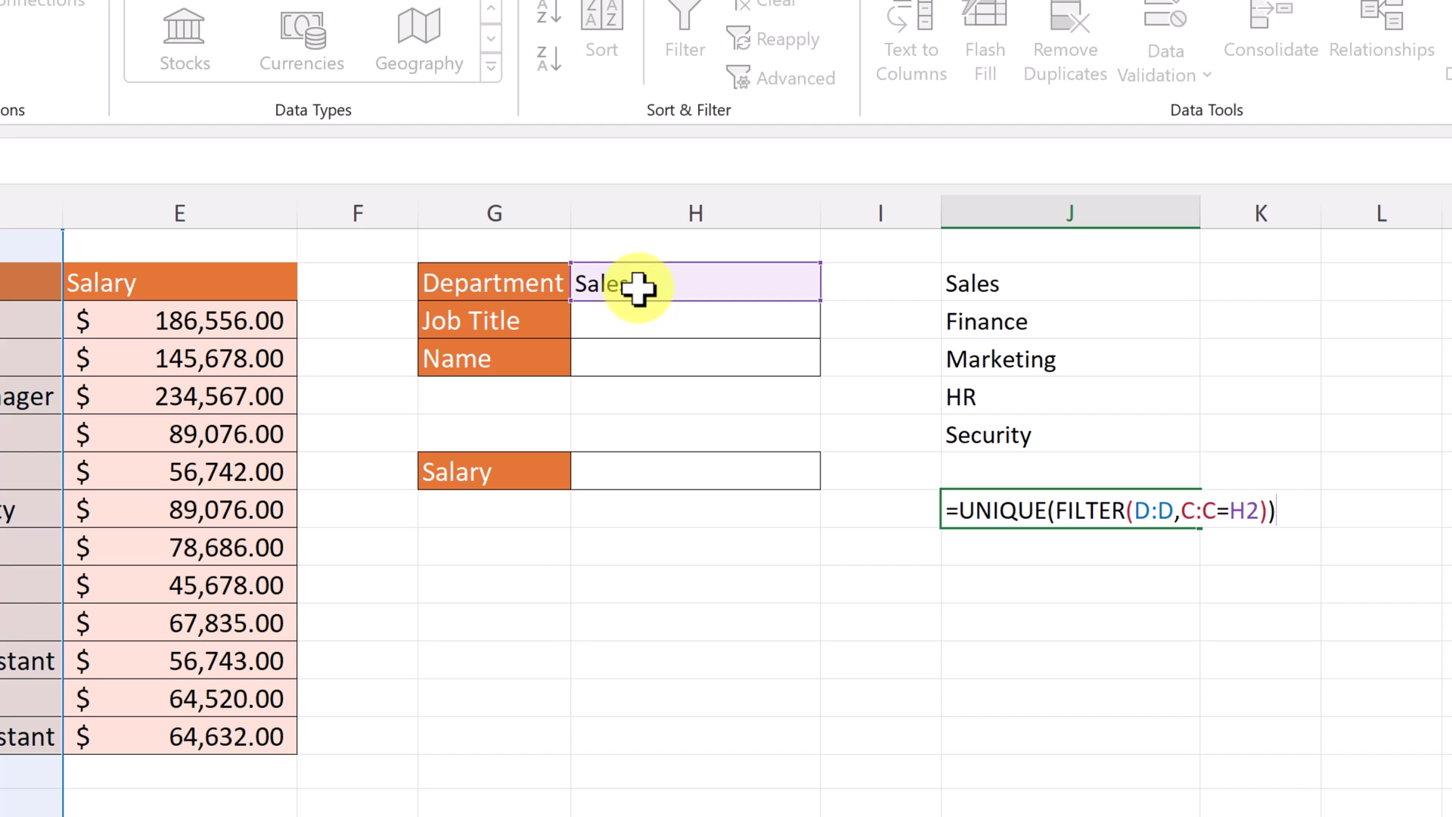
key(Return)
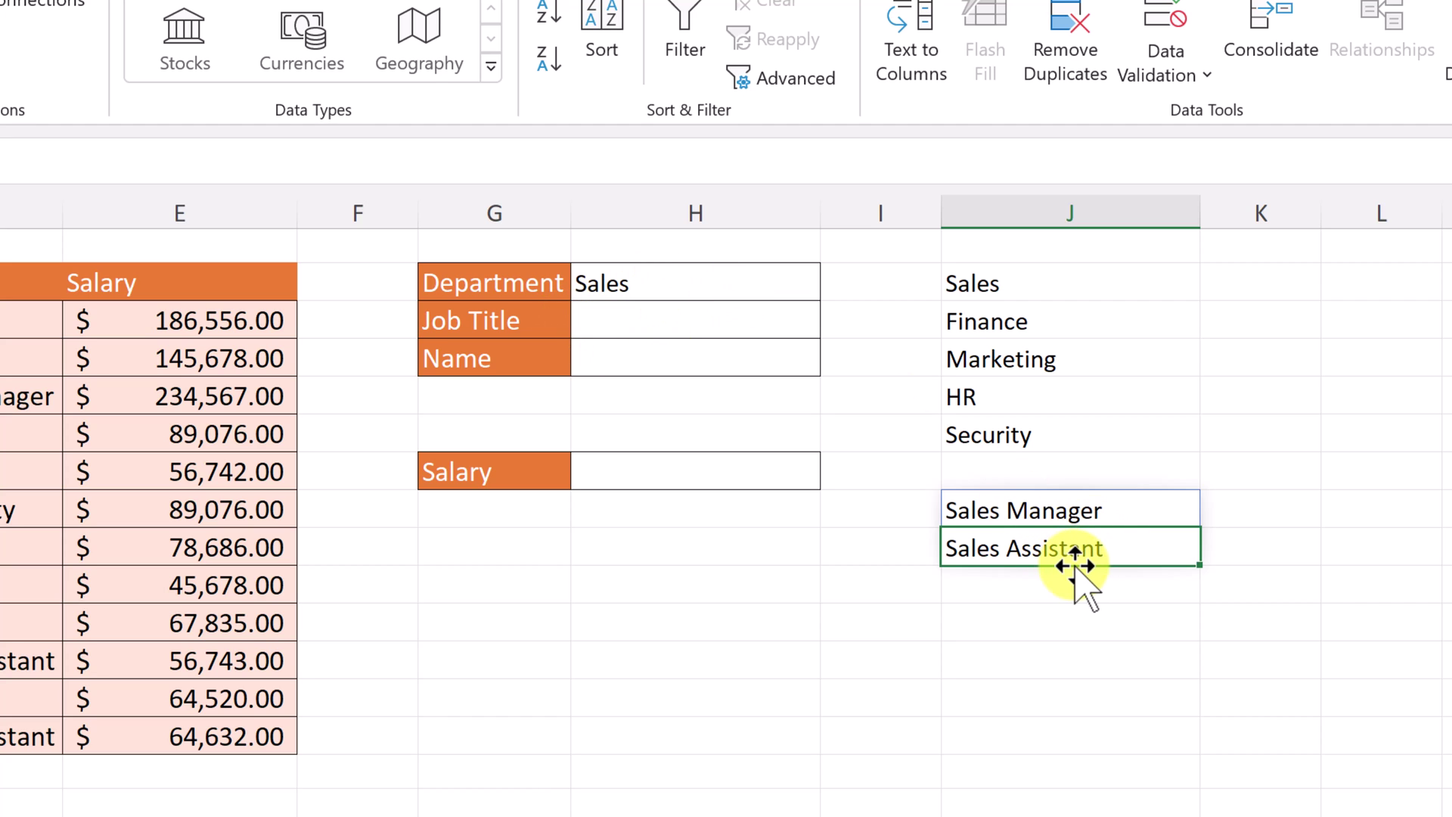
Switch the Department cell H2 to Marketing to test the filtered job title list
click(813, 288)
click(833, 288)
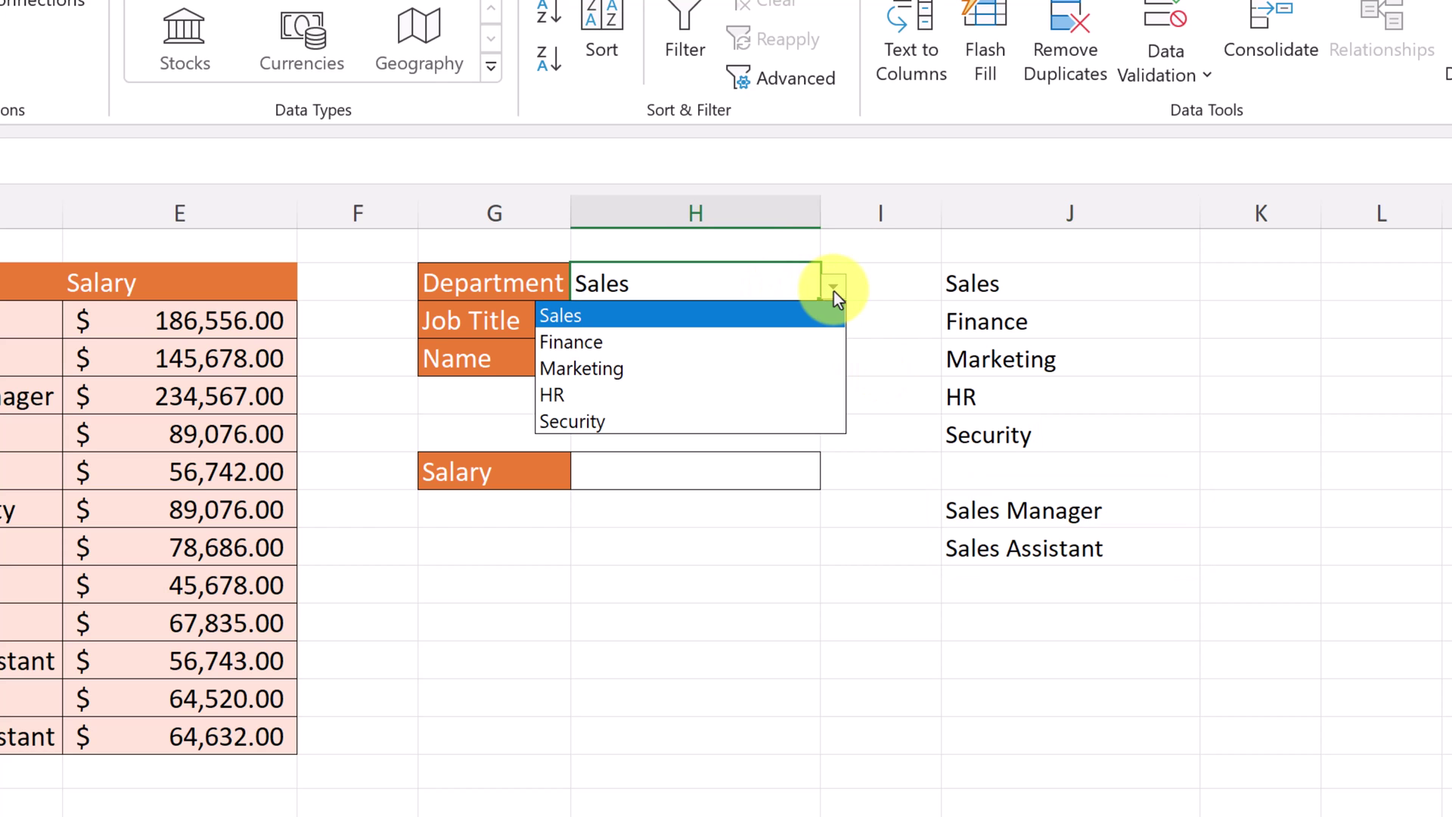
key(Escape)
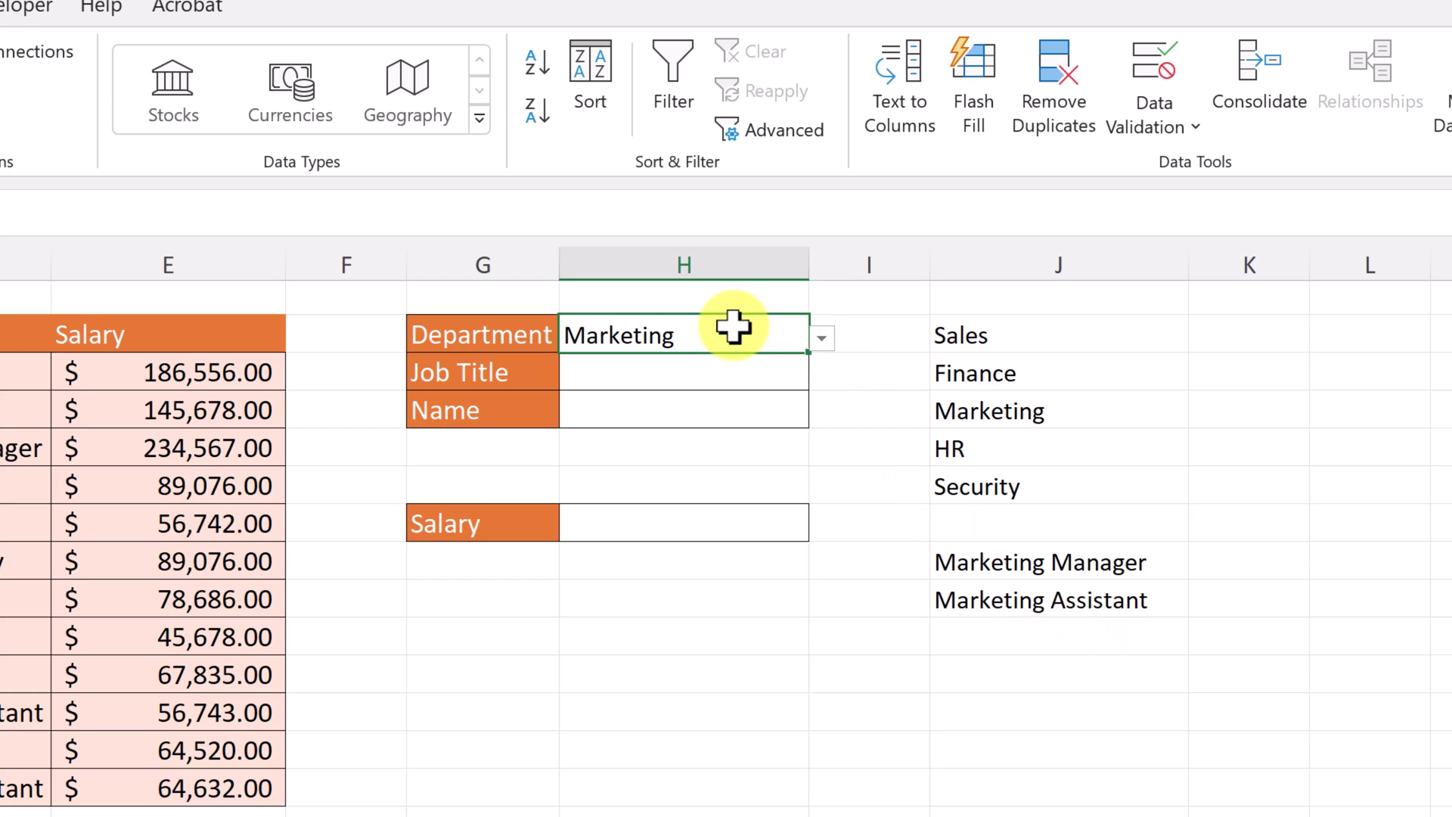
Apply List data validation to the Job Title cell H3 with the source =$J$8#
click(674, 381)
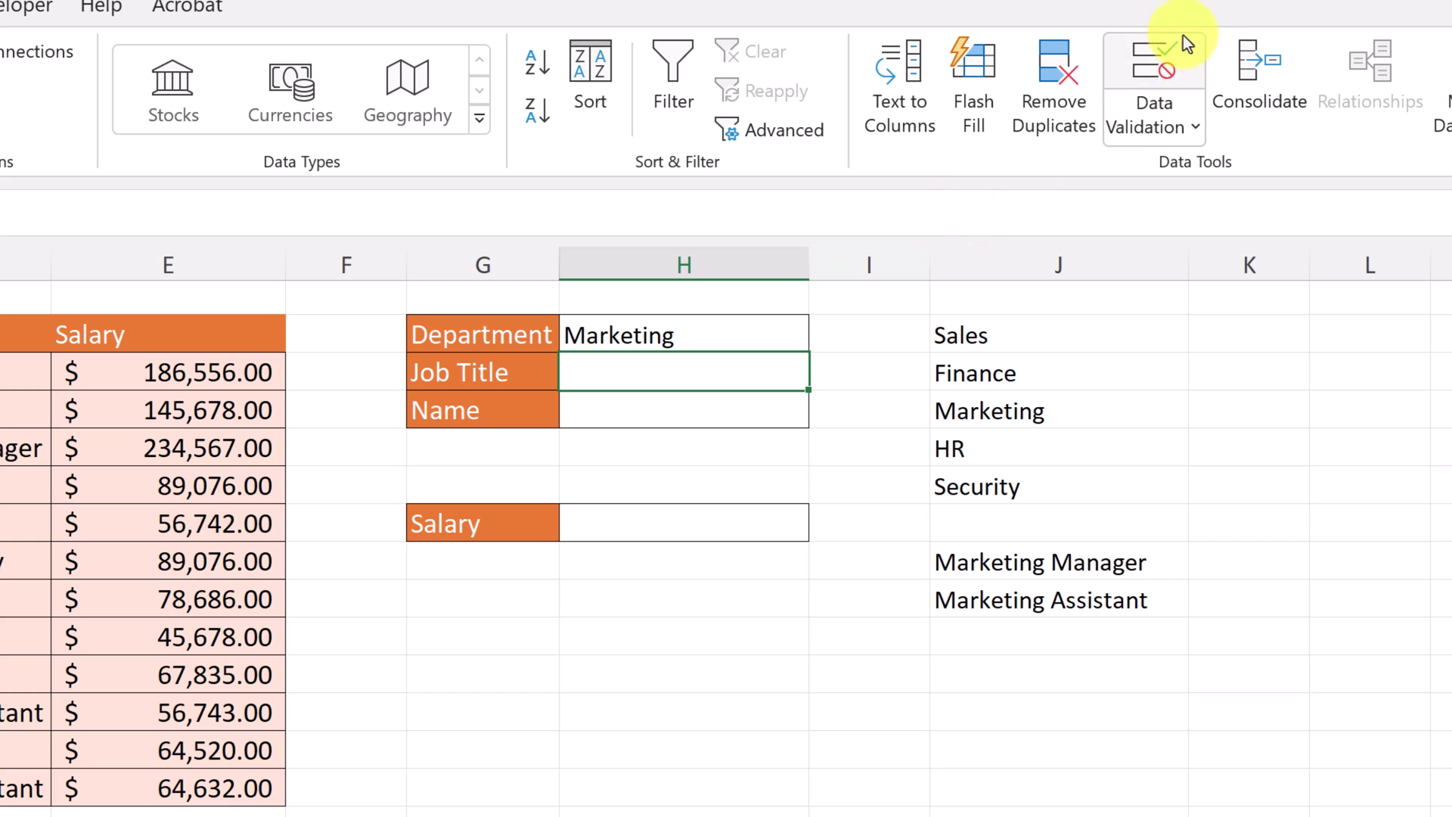
click(1153, 59)
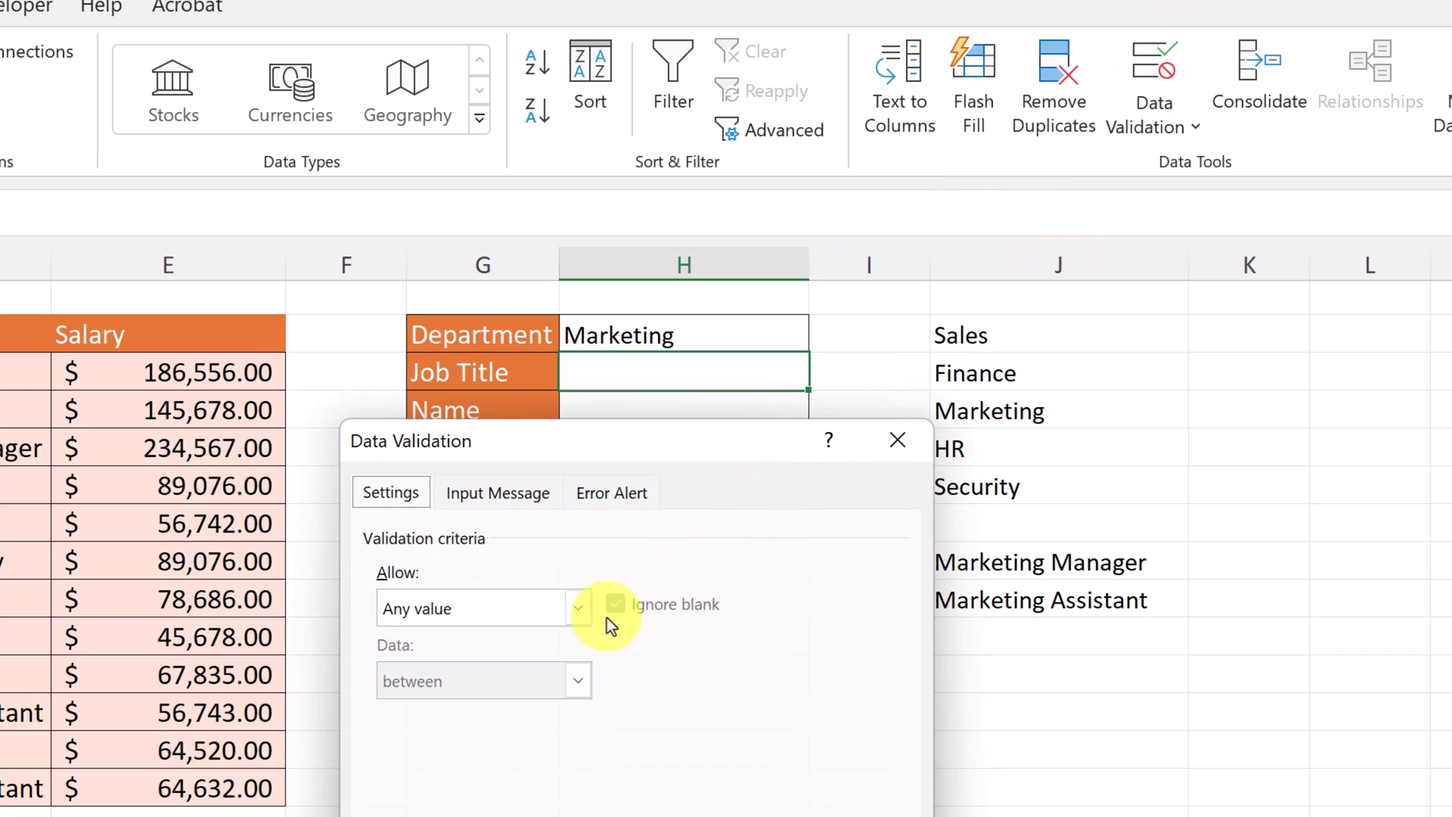
click(579, 608)
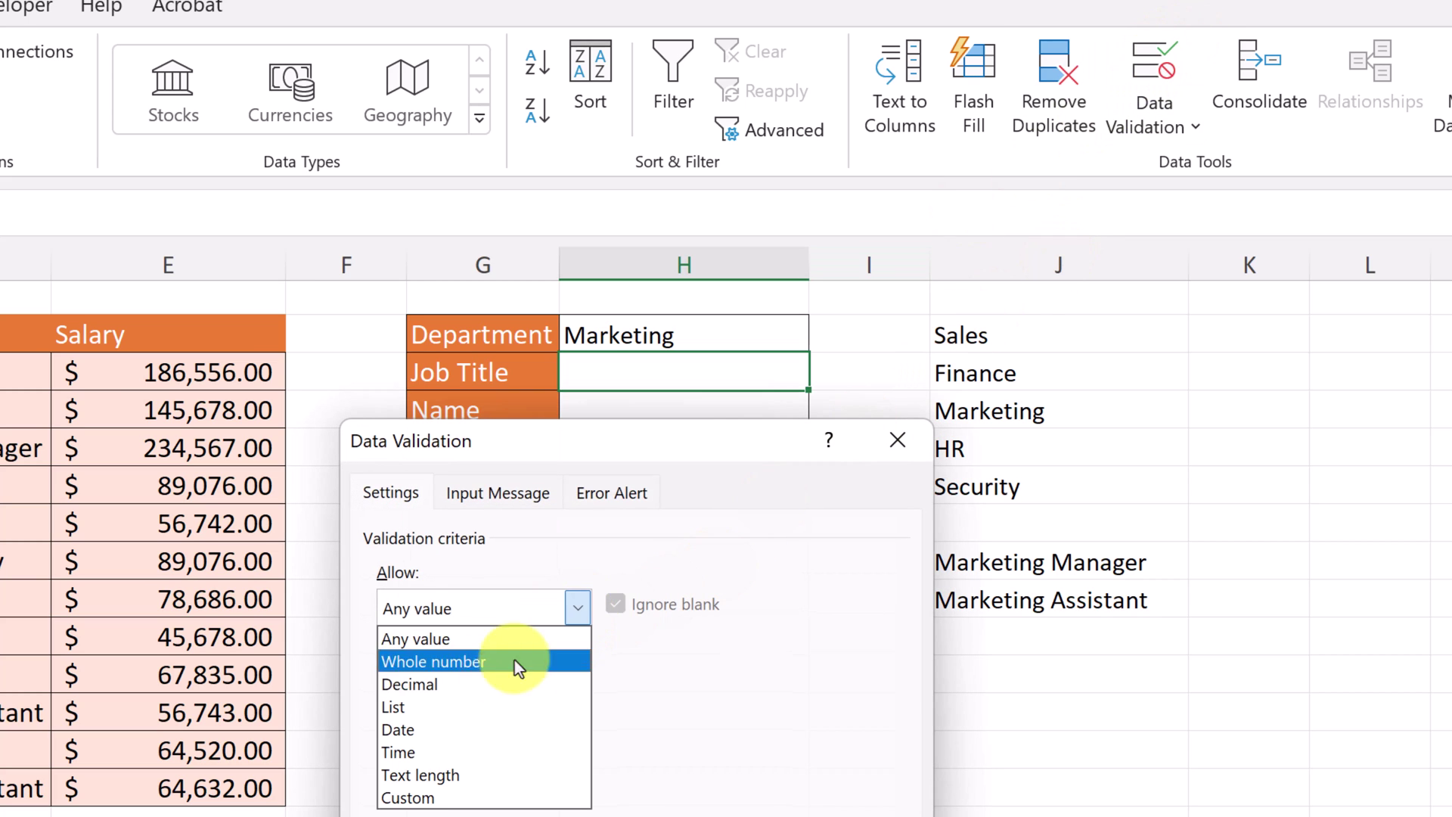
click(473, 709)
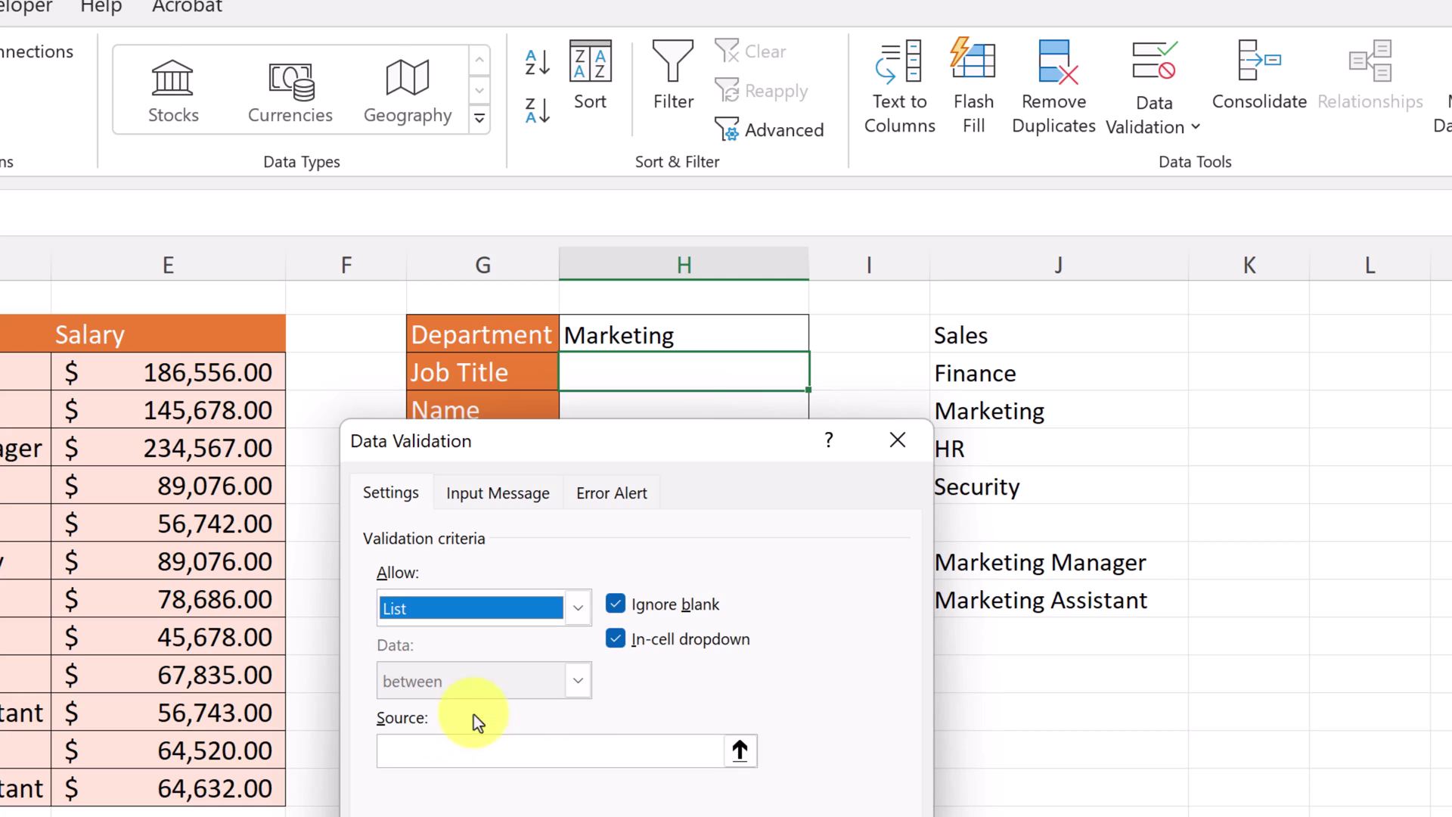
click(739, 752)
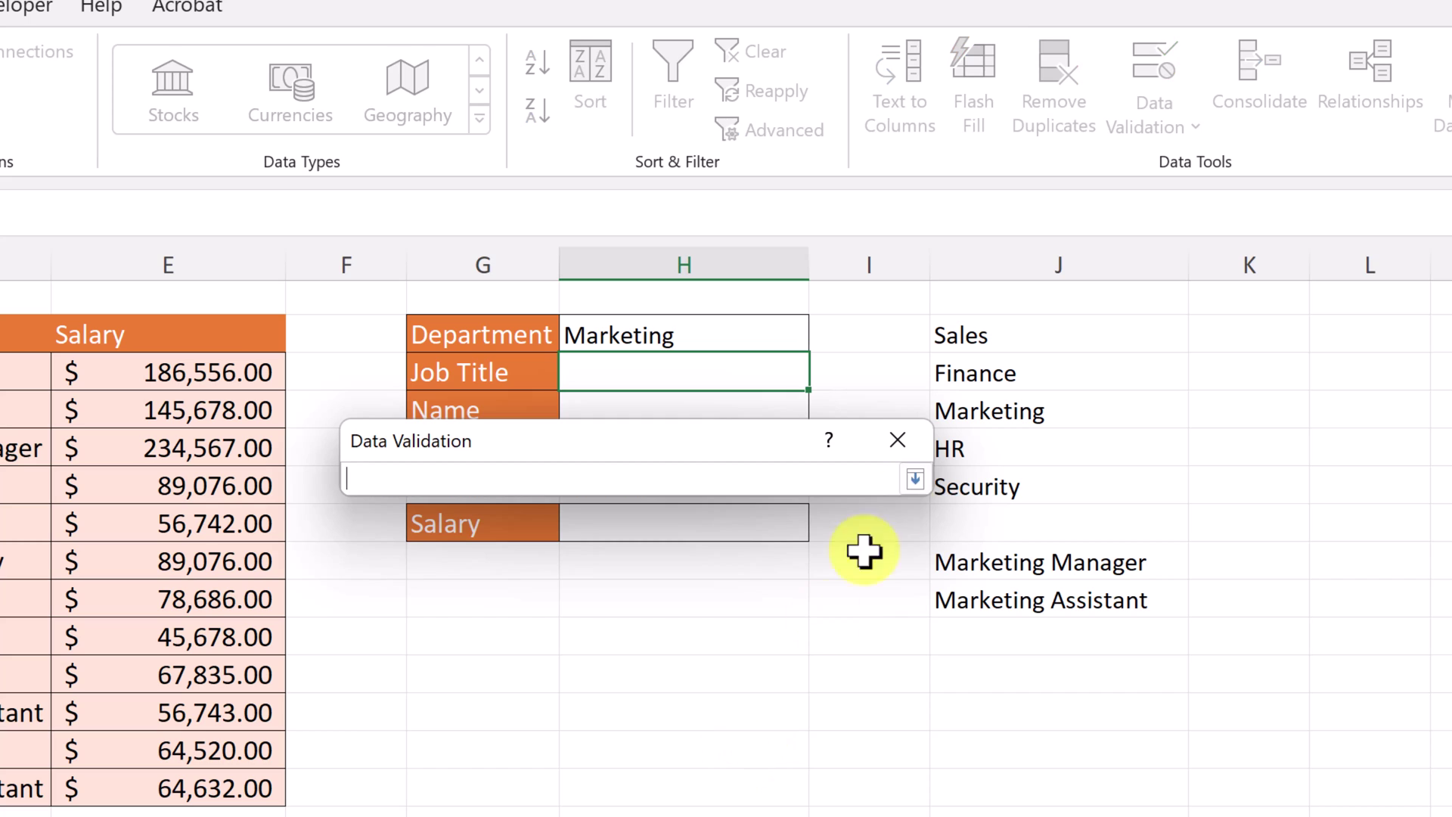
click(989, 563)
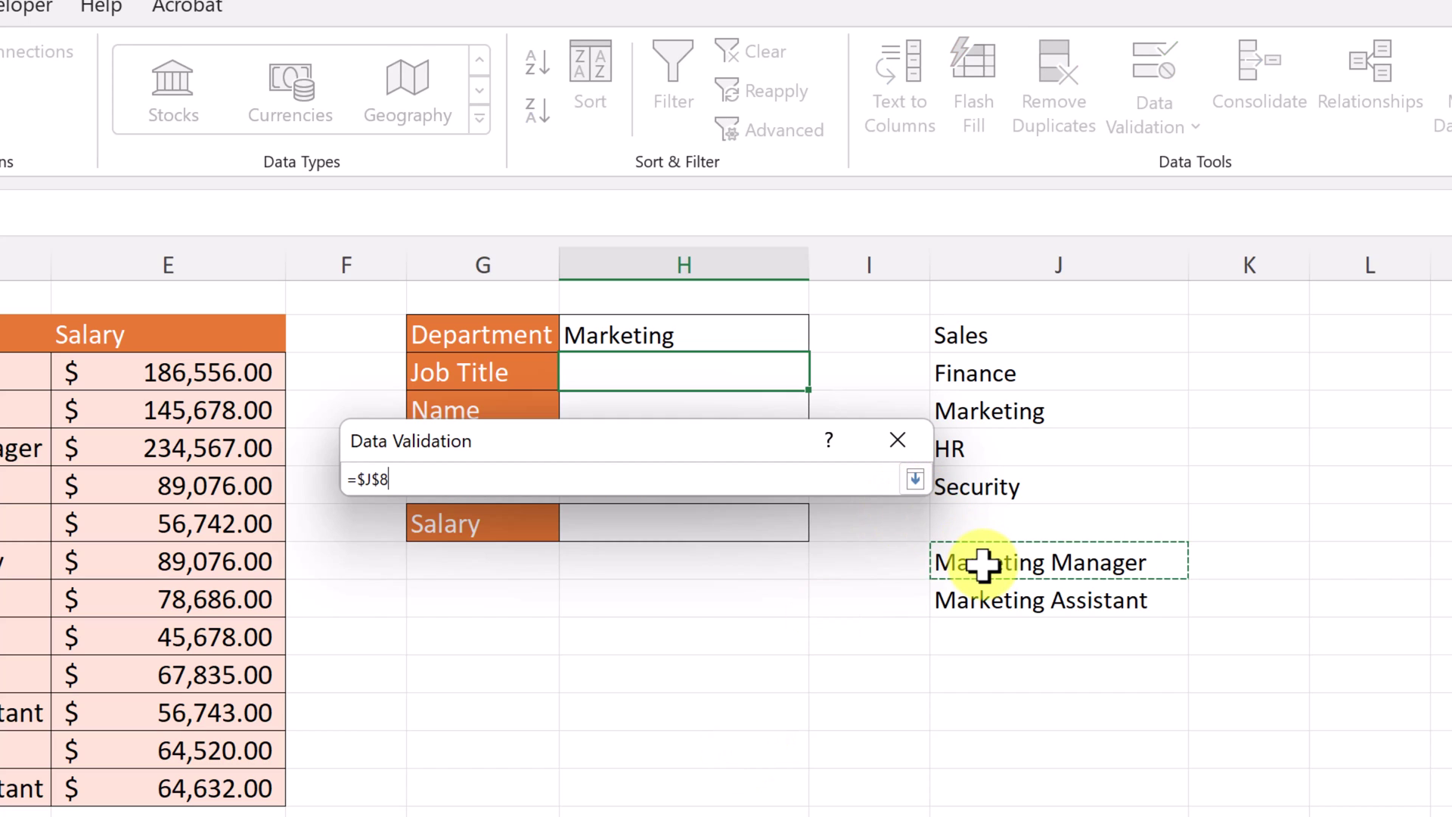
text(#)
key(Return)
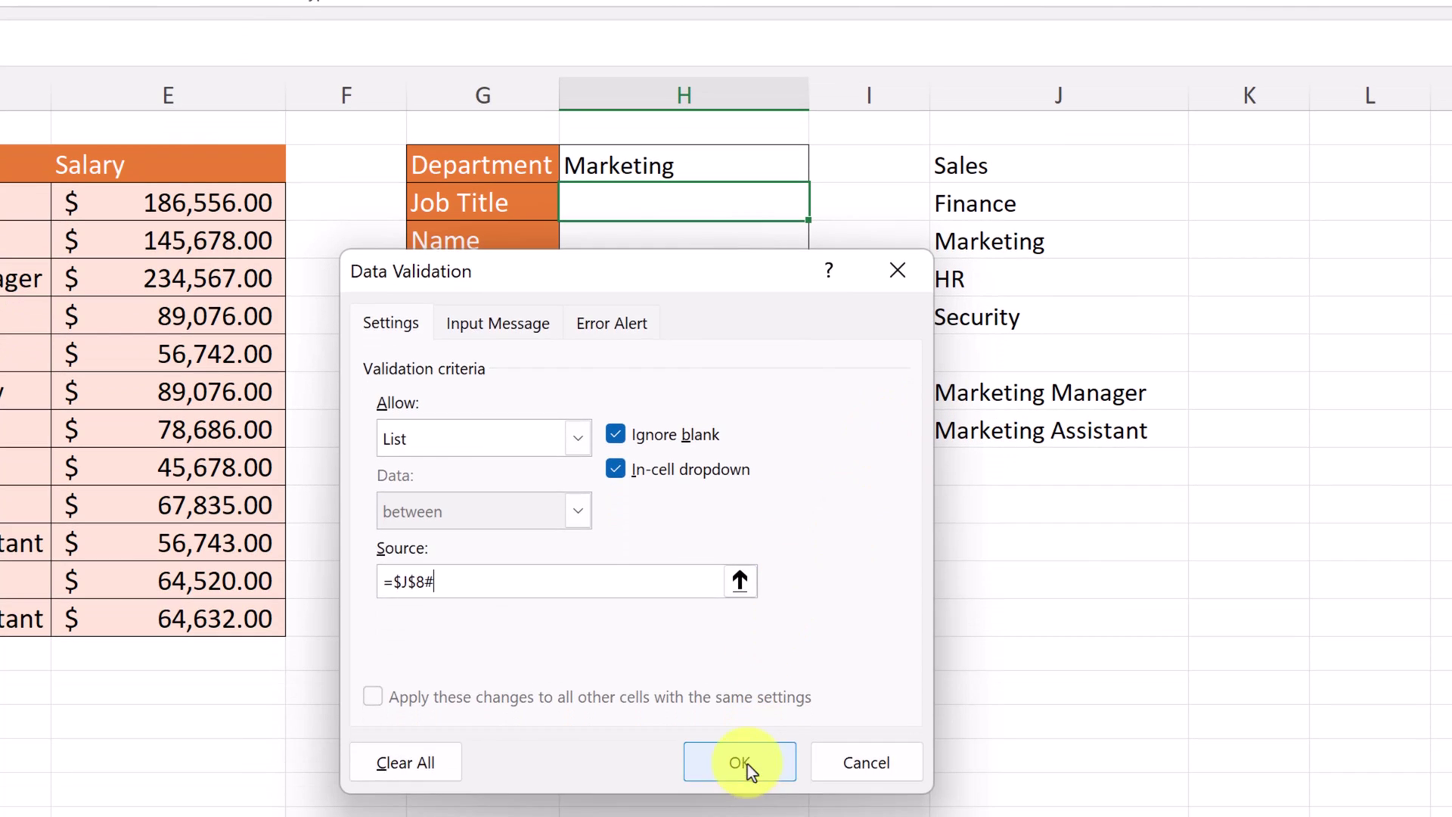
click(747, 800)
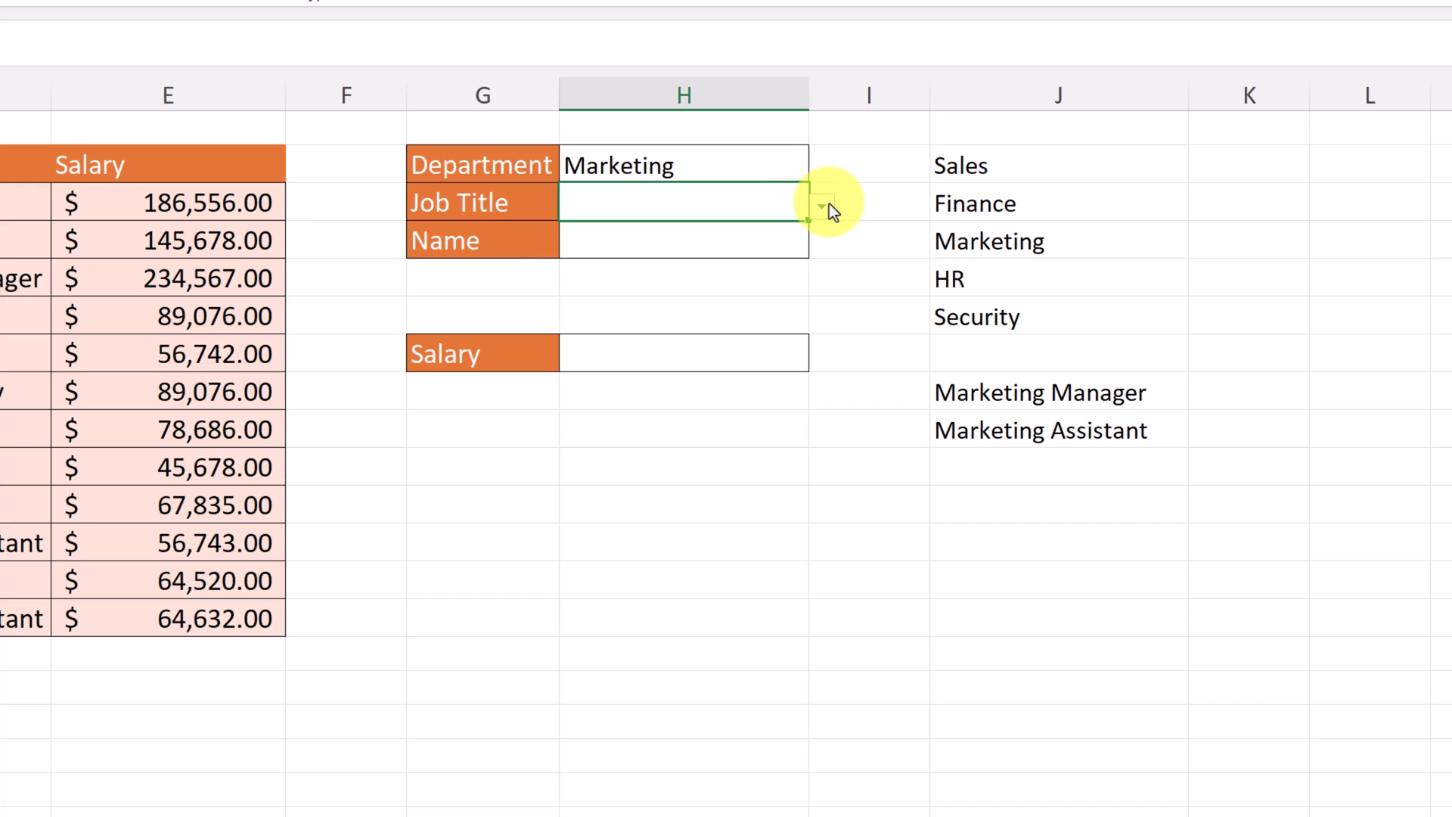
Test the Job Title drop-down by opening it for Marketing and again after switching the Department to Finance
click(827, 206)
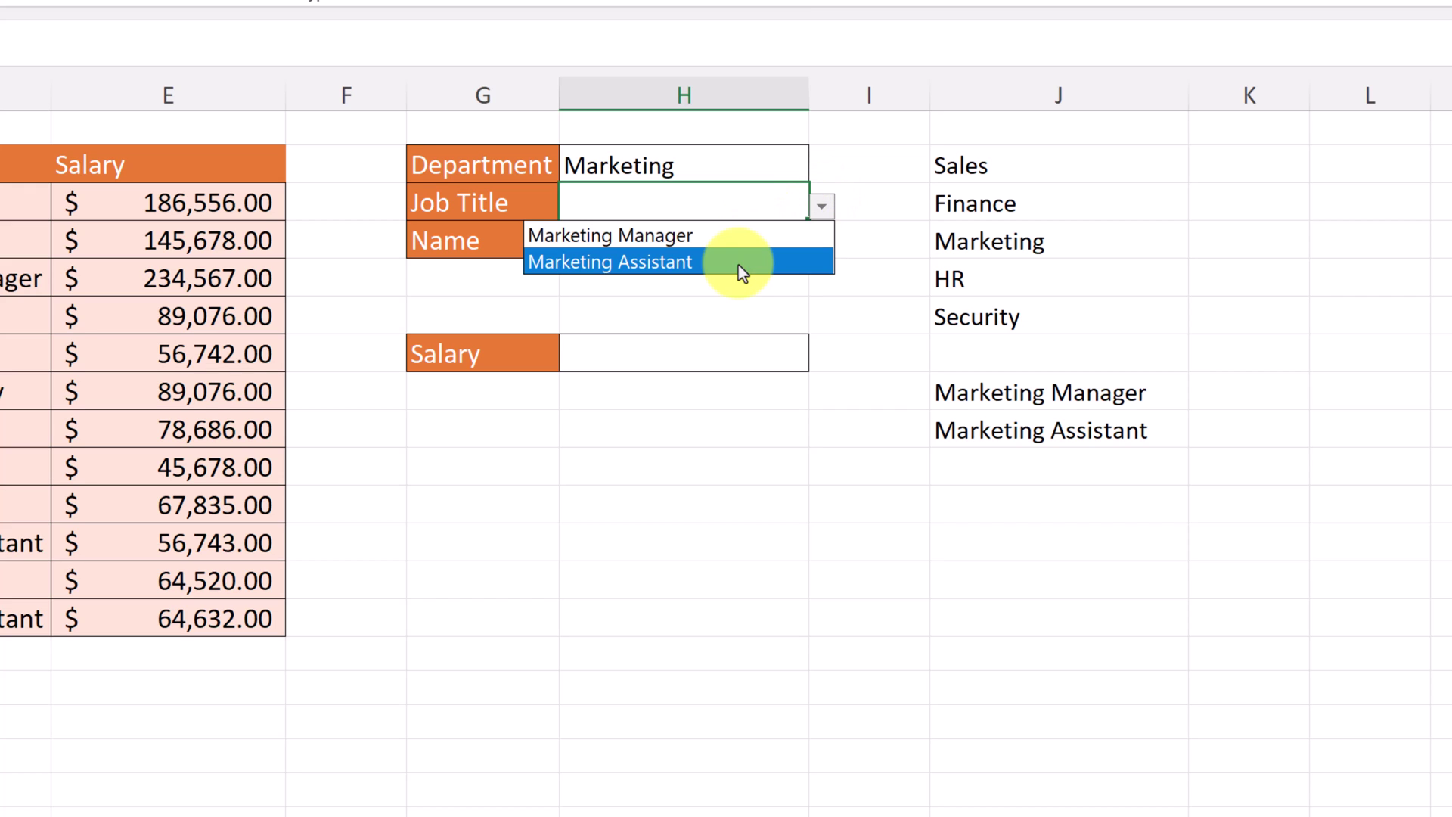
click(773, 166)
click(788, 165)
click(821, 169)
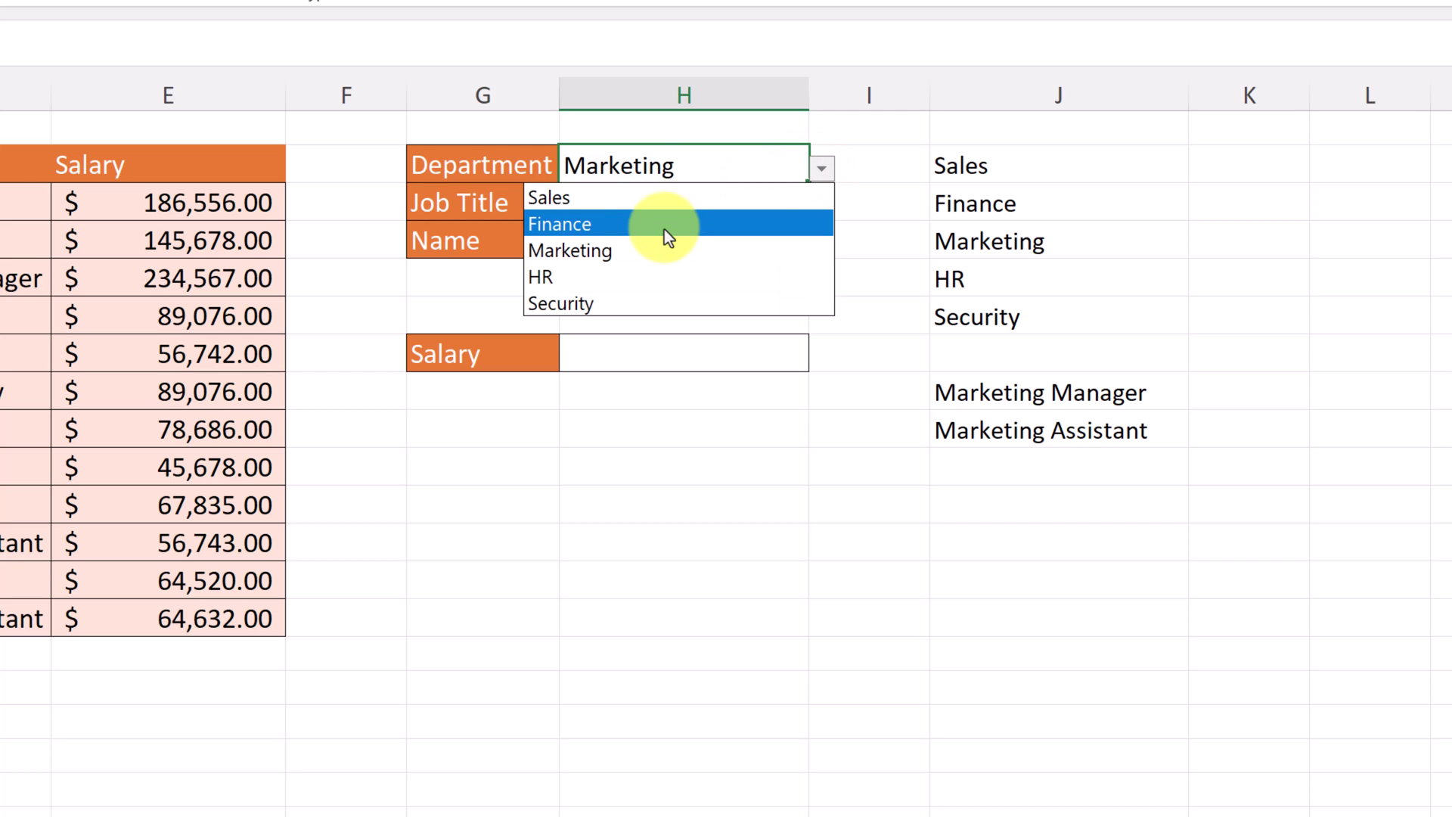
click(650, 221)
click(798, 207)
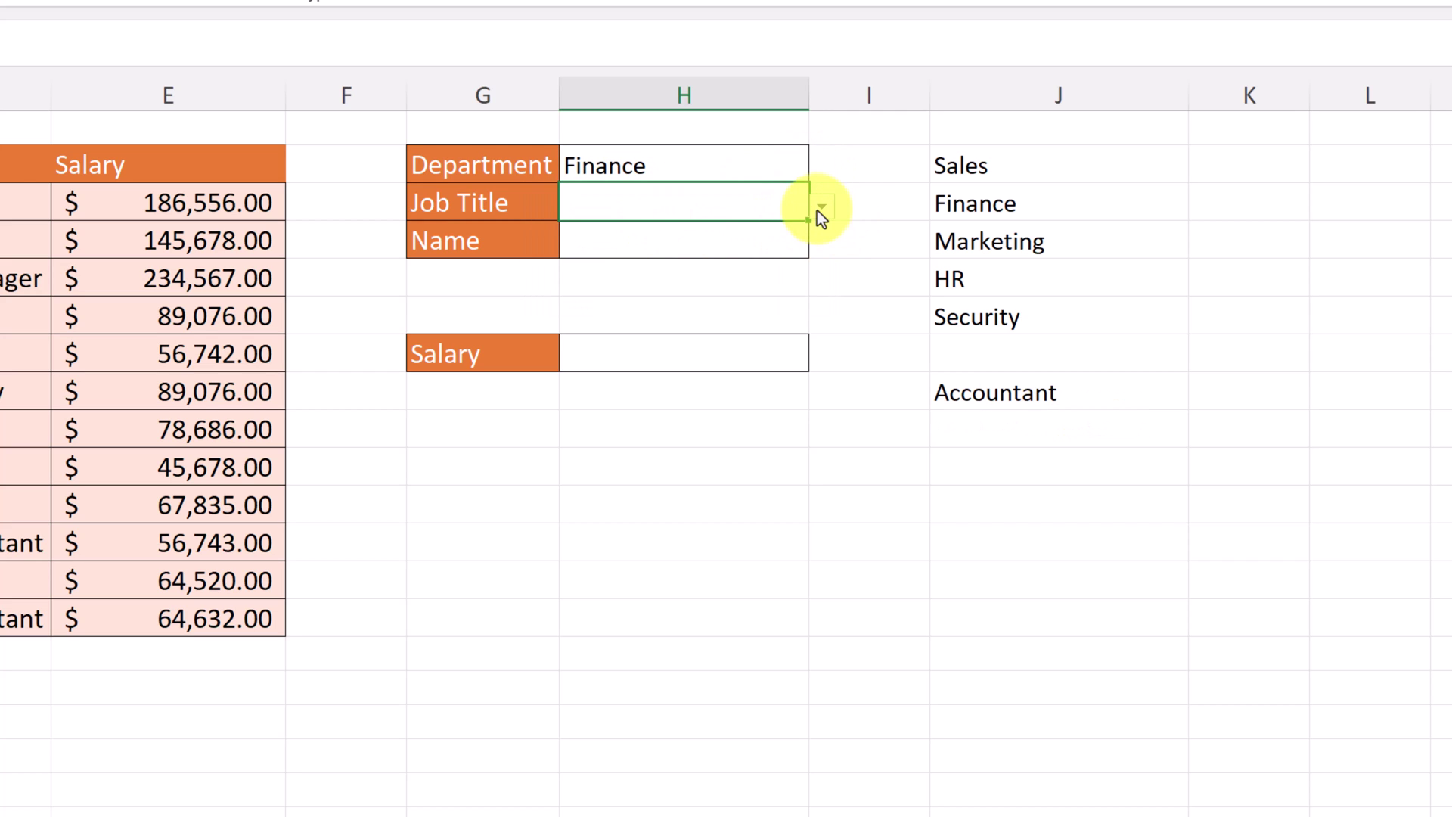
click(821, 209)
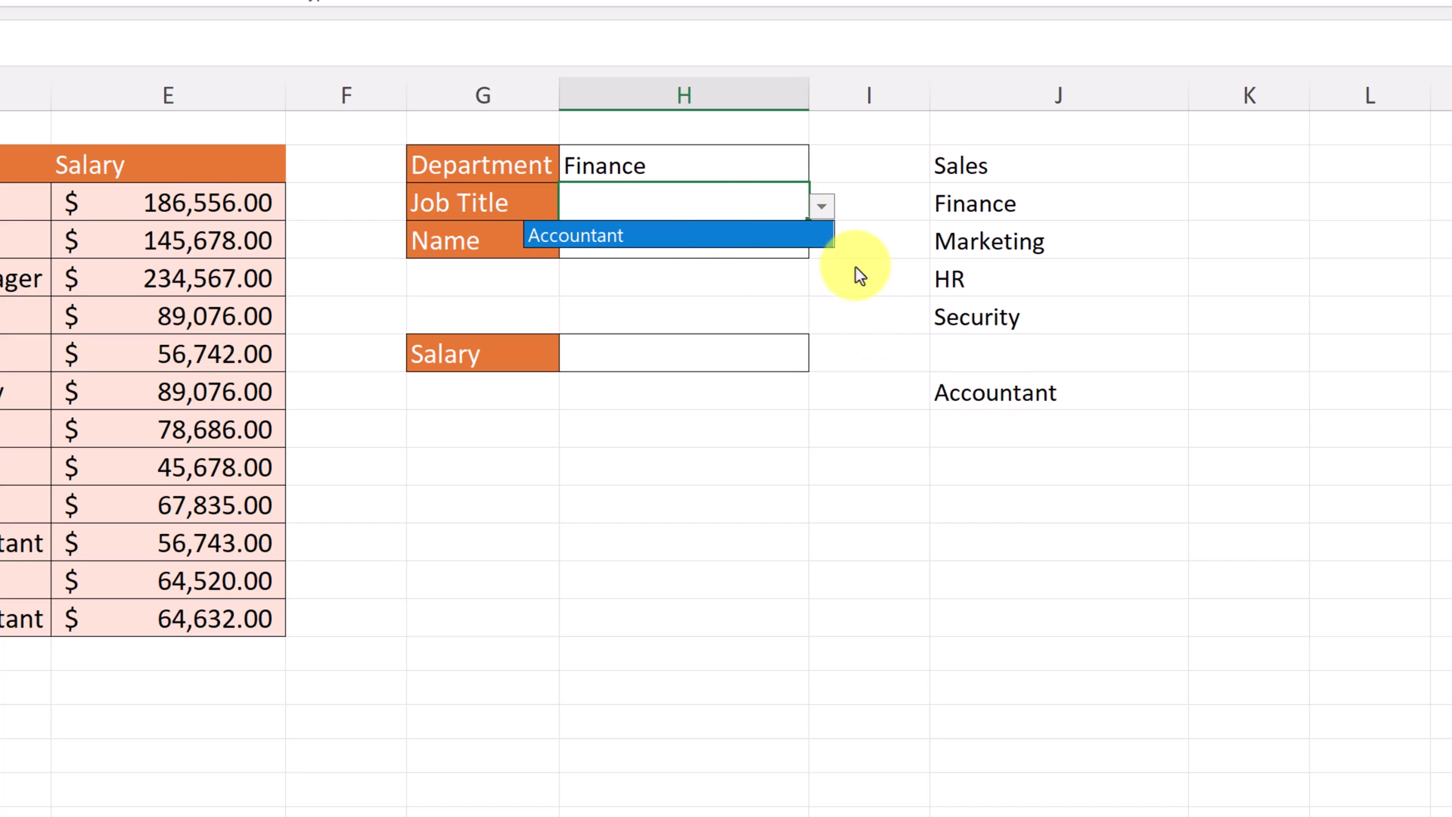
Set the Department cell H2 to Security and choose Guard from the Job Title drop-down in H3
click(766, 166)
click(823, 172)
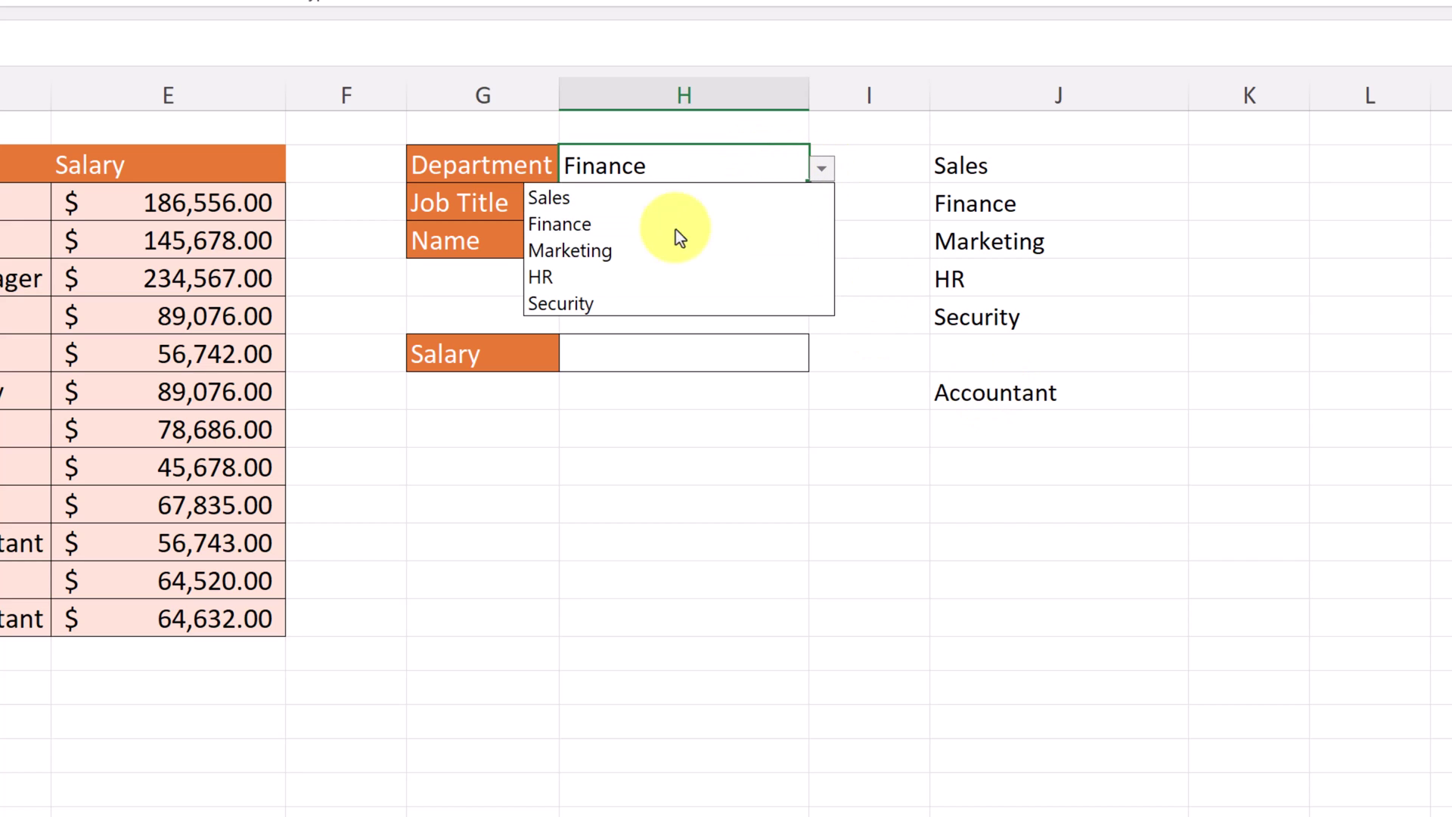
click(641, 301)
click(787, 208)
click(821, 208)
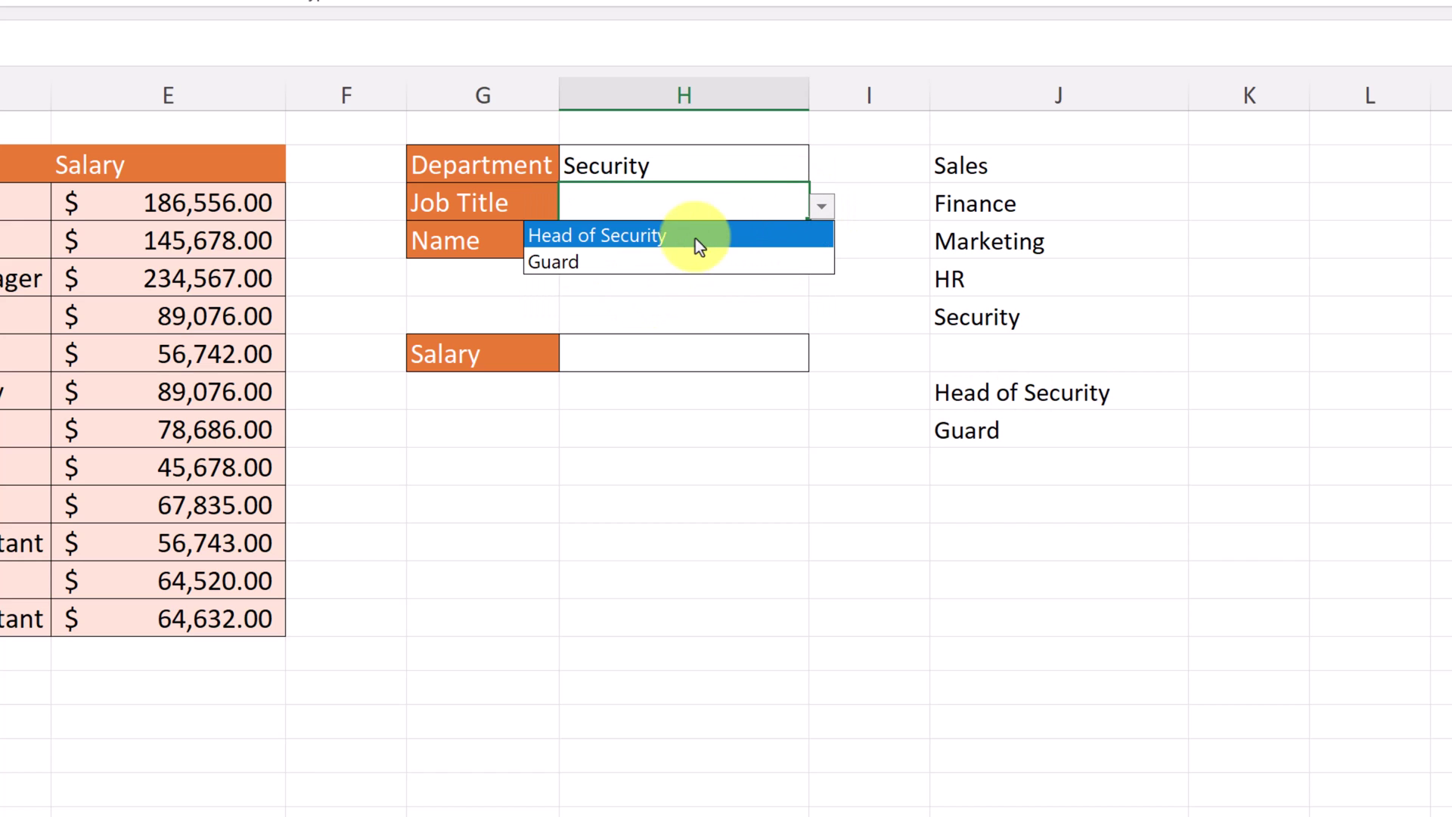
click(661, 261)
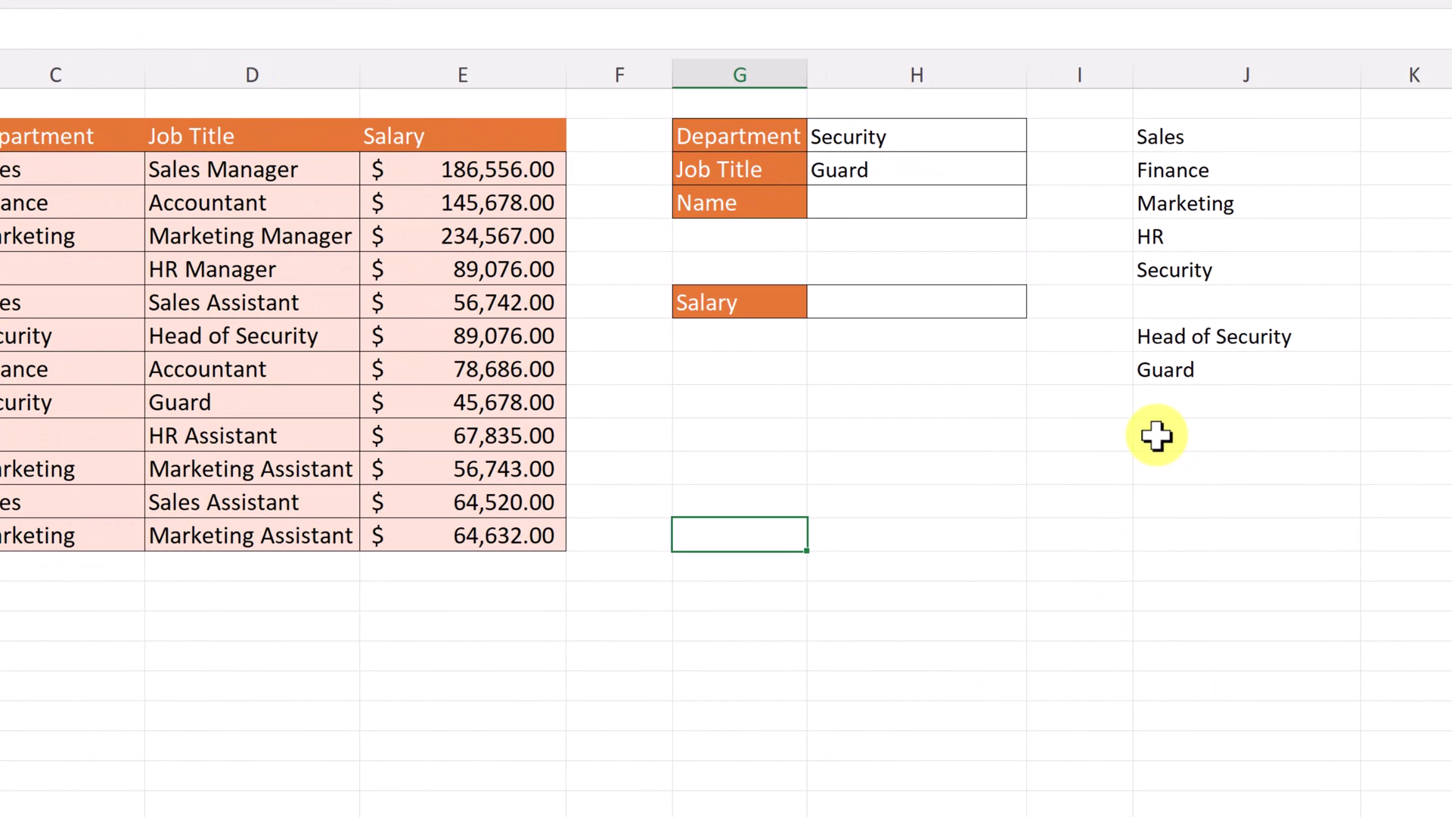
Enter the formula =FILTER(B:B,D:D=H3) in J11 to list the employee names for the chosen job title
click(1156, 435)
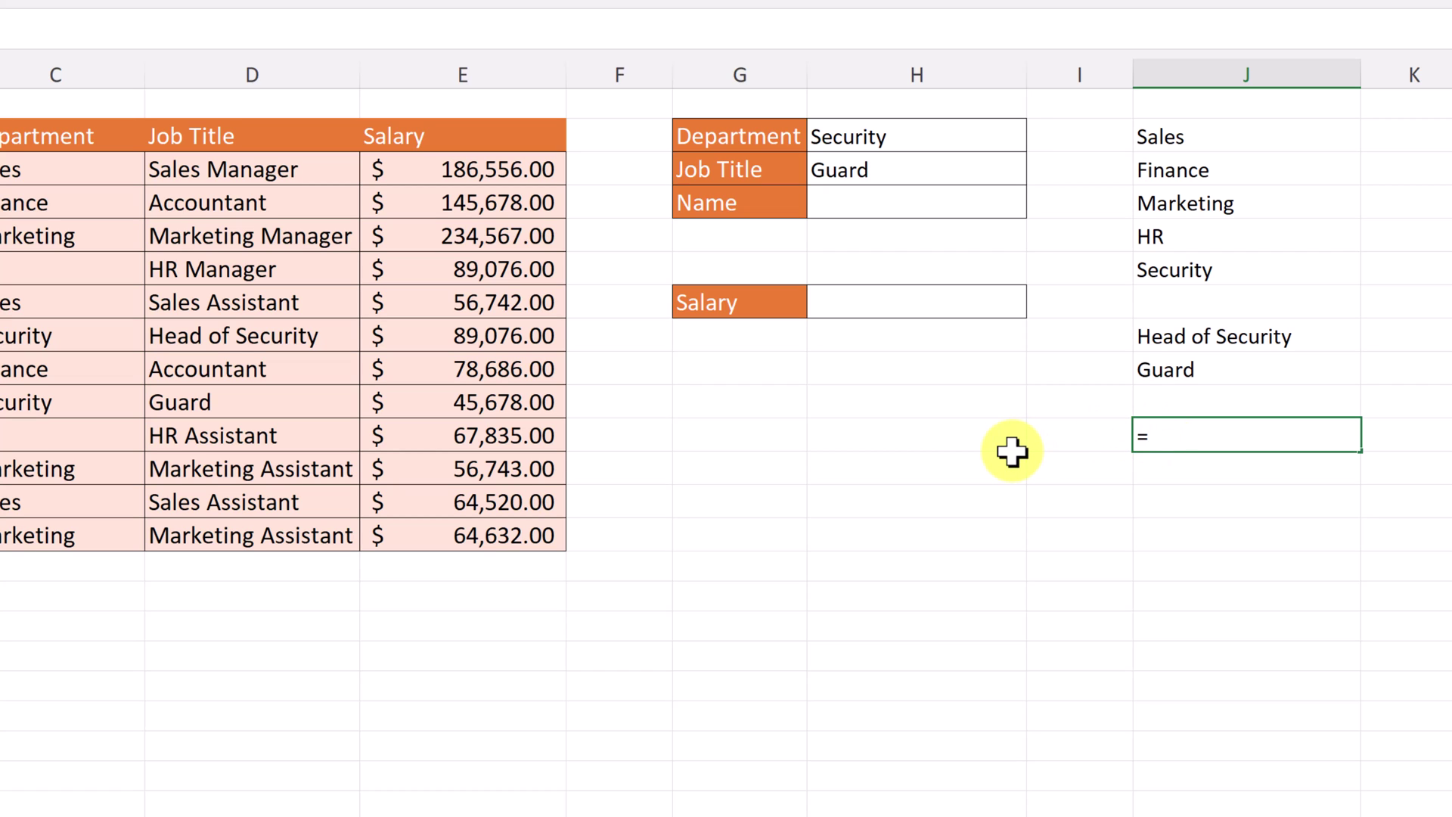
key(BackSpace)
key(BackSpace)
text(fil)
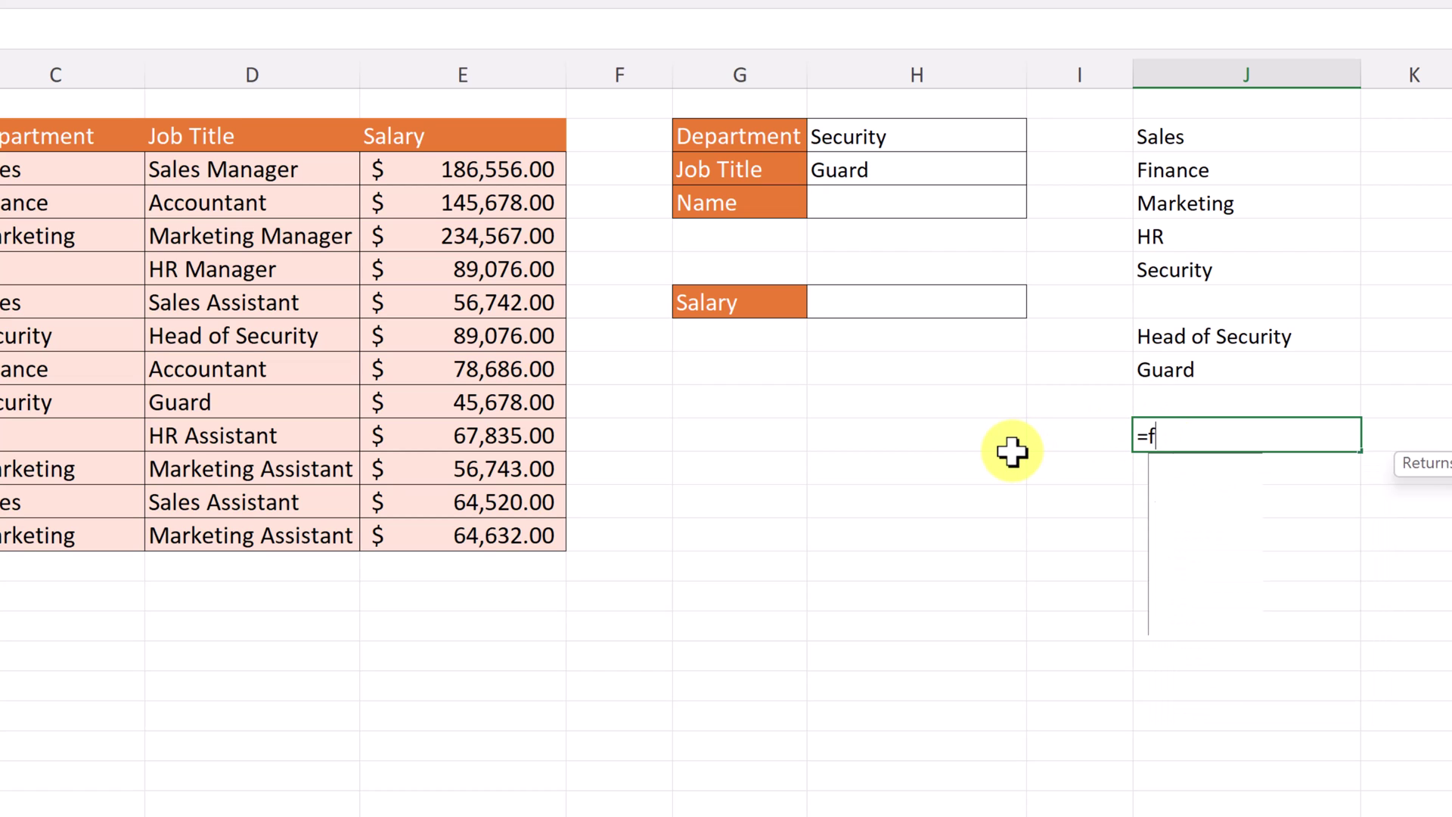
double_click(1189, 478)
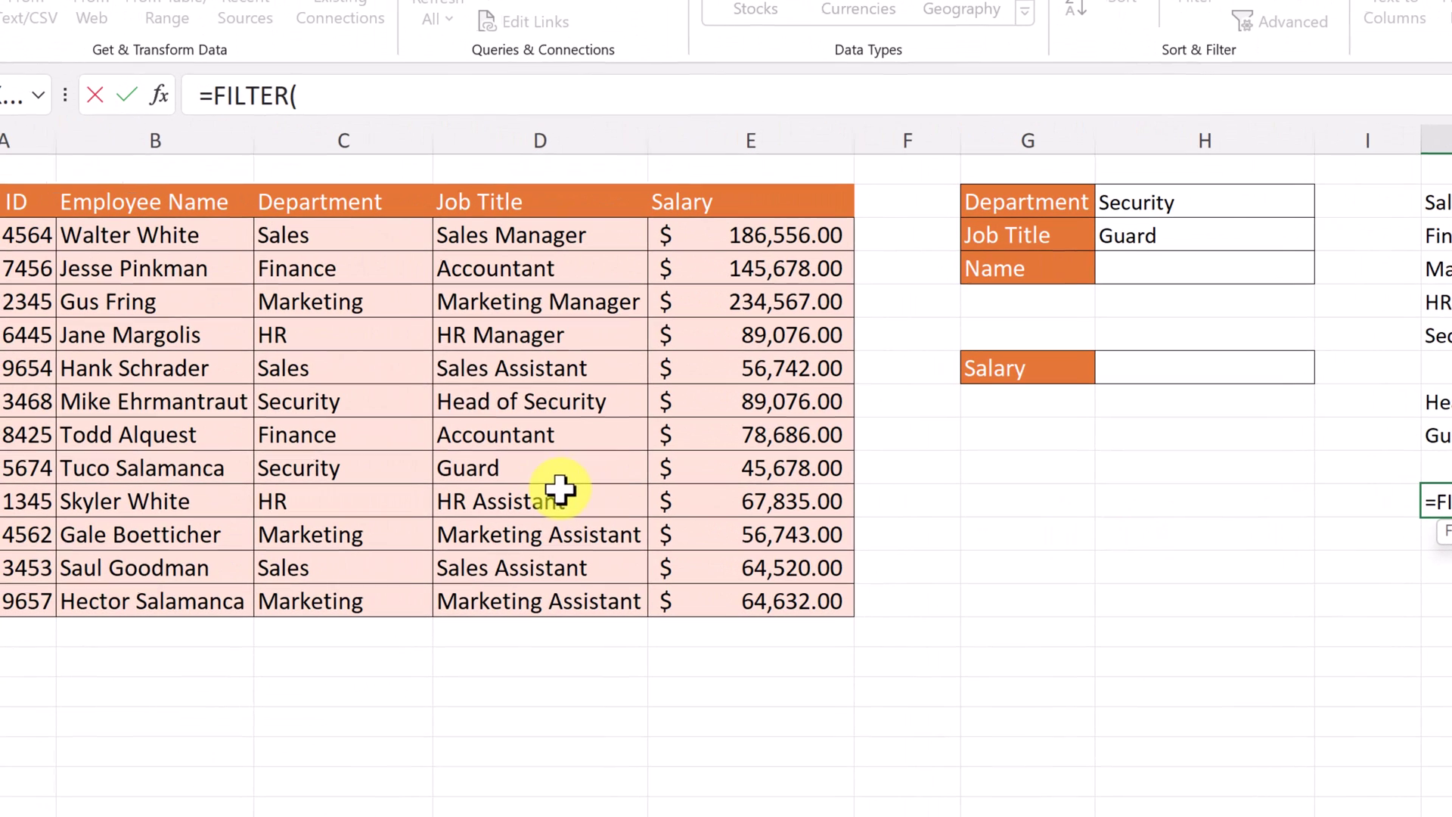
click(149, 137)
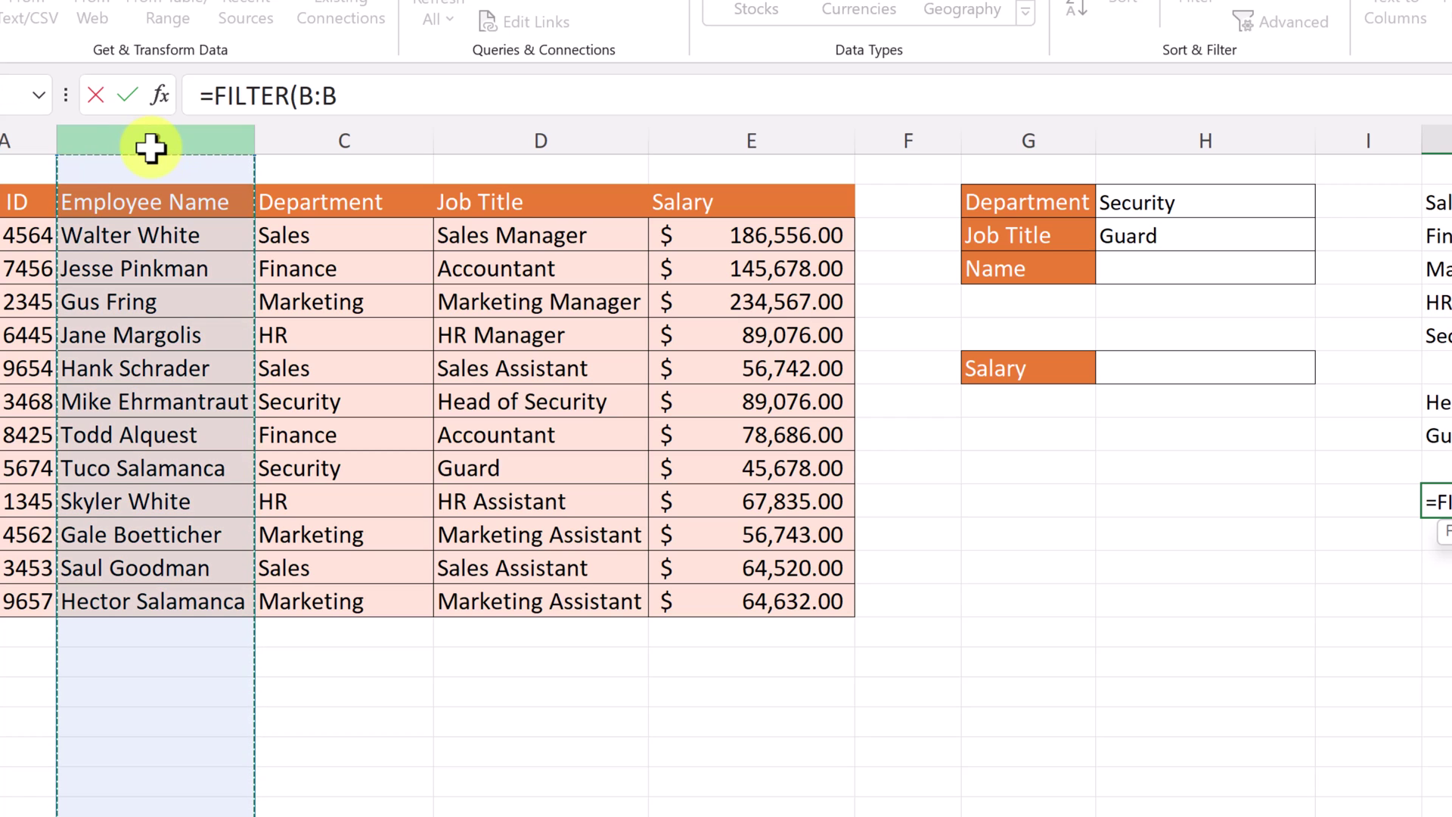
text(,)
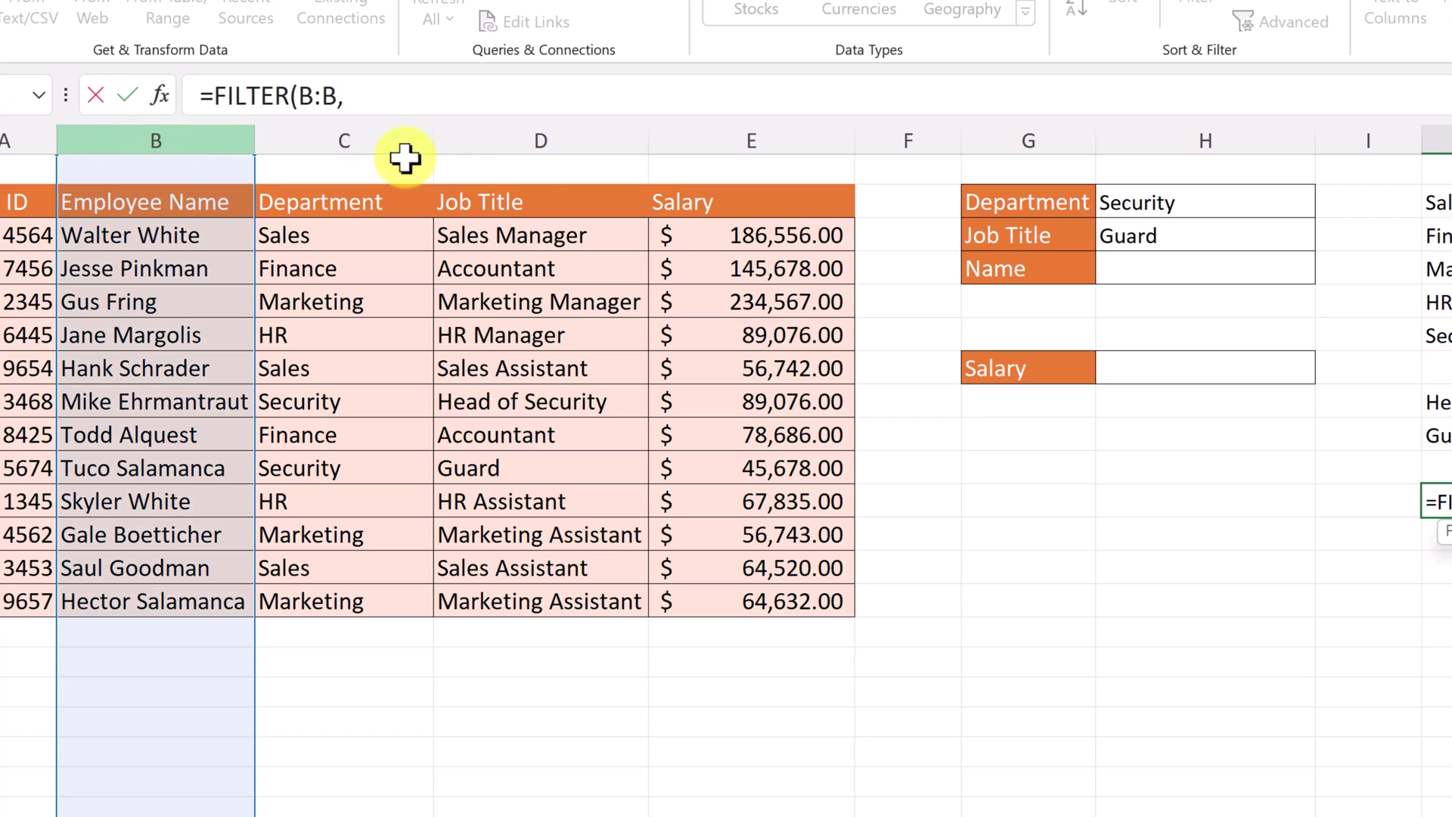
click(525, 138)
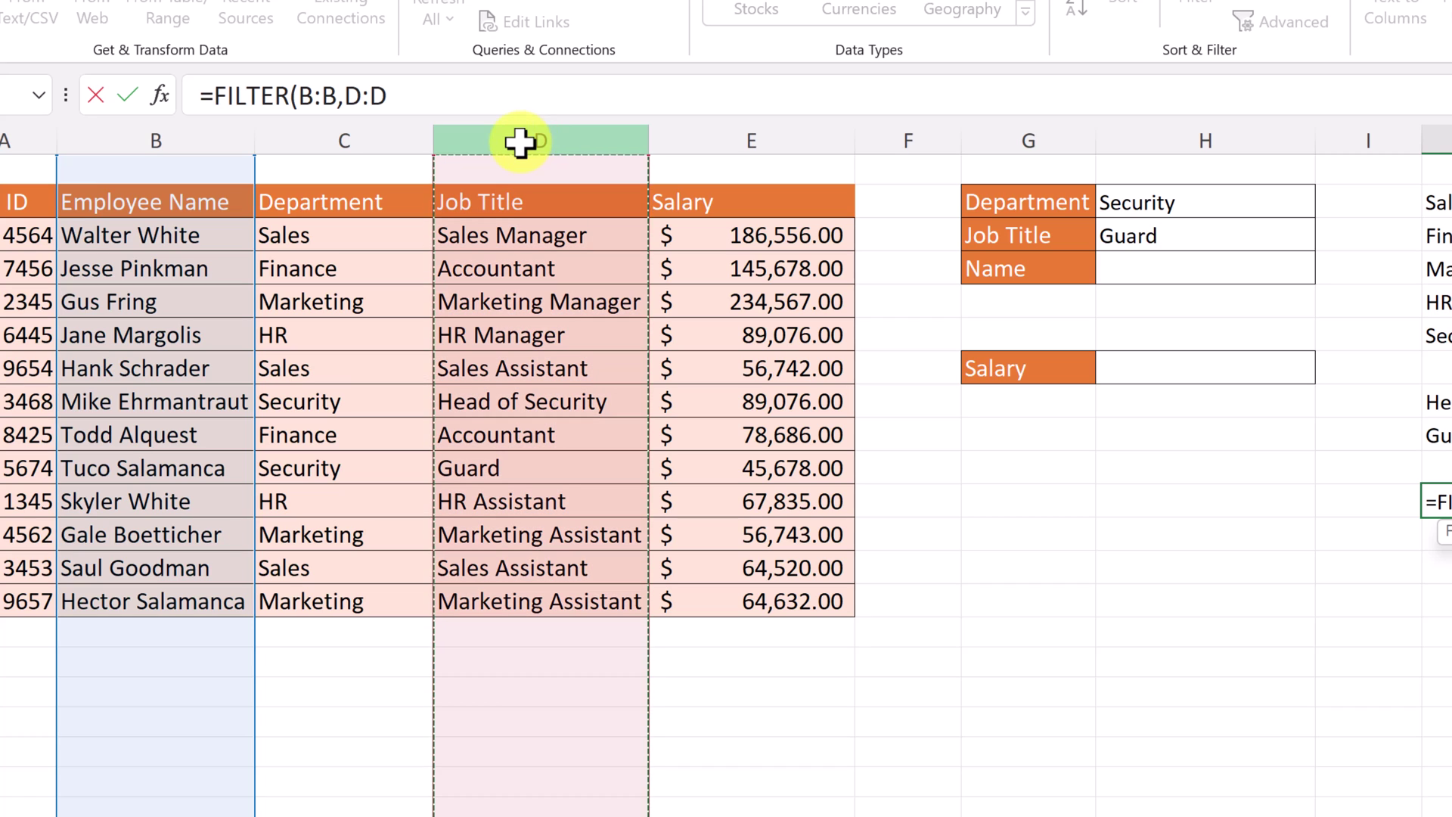
text(=)
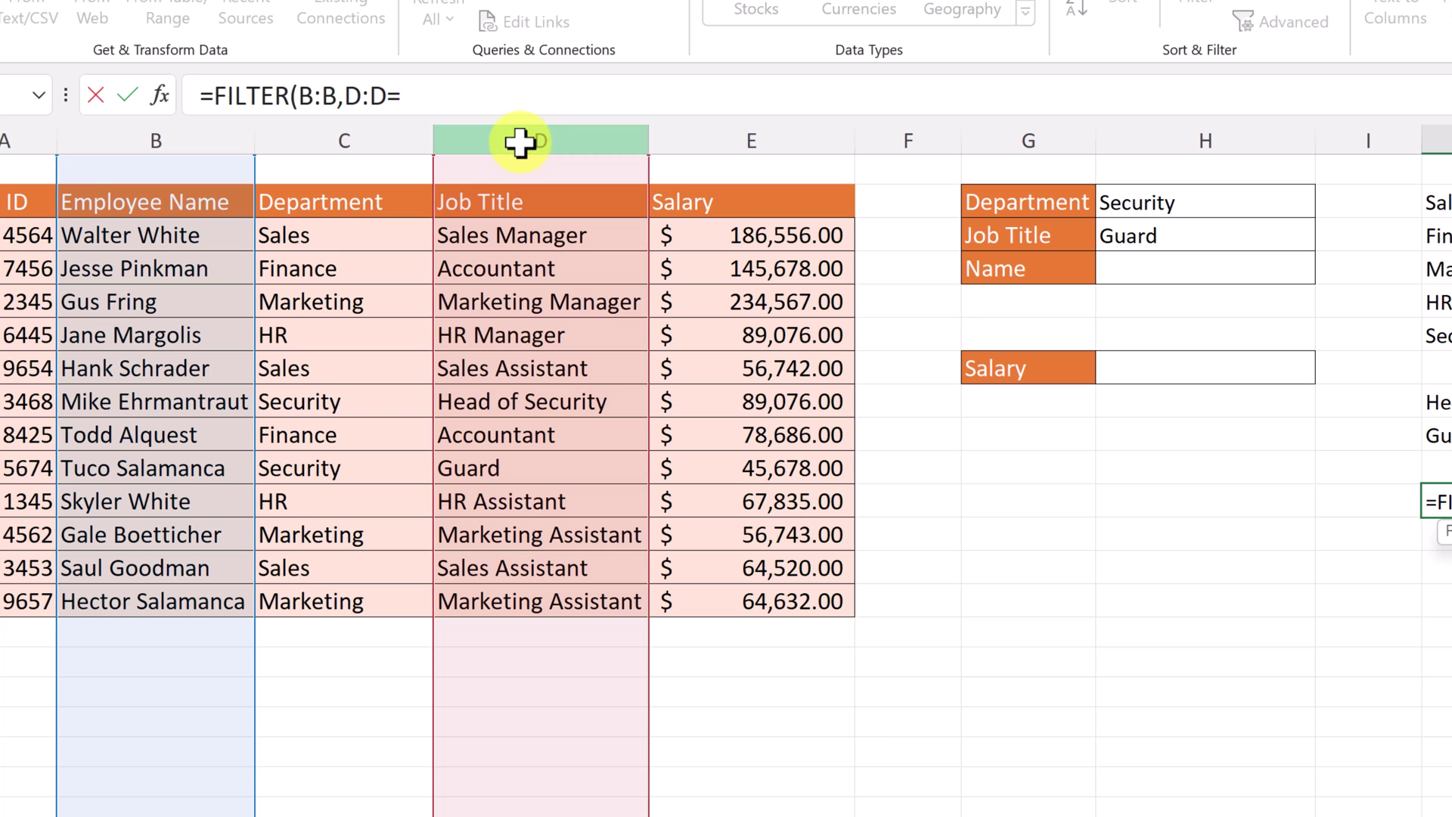
click(1136, 240)
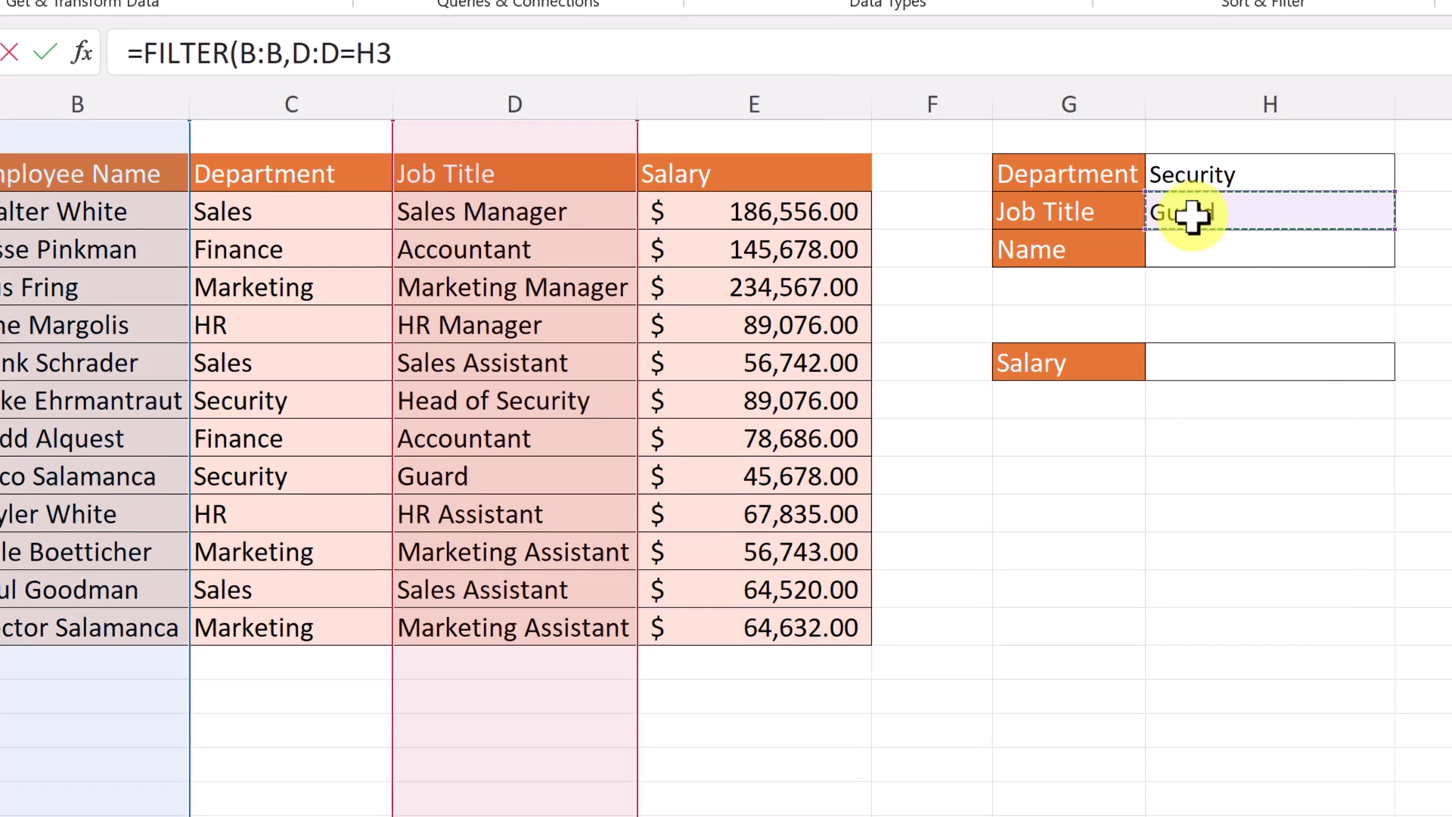
text())
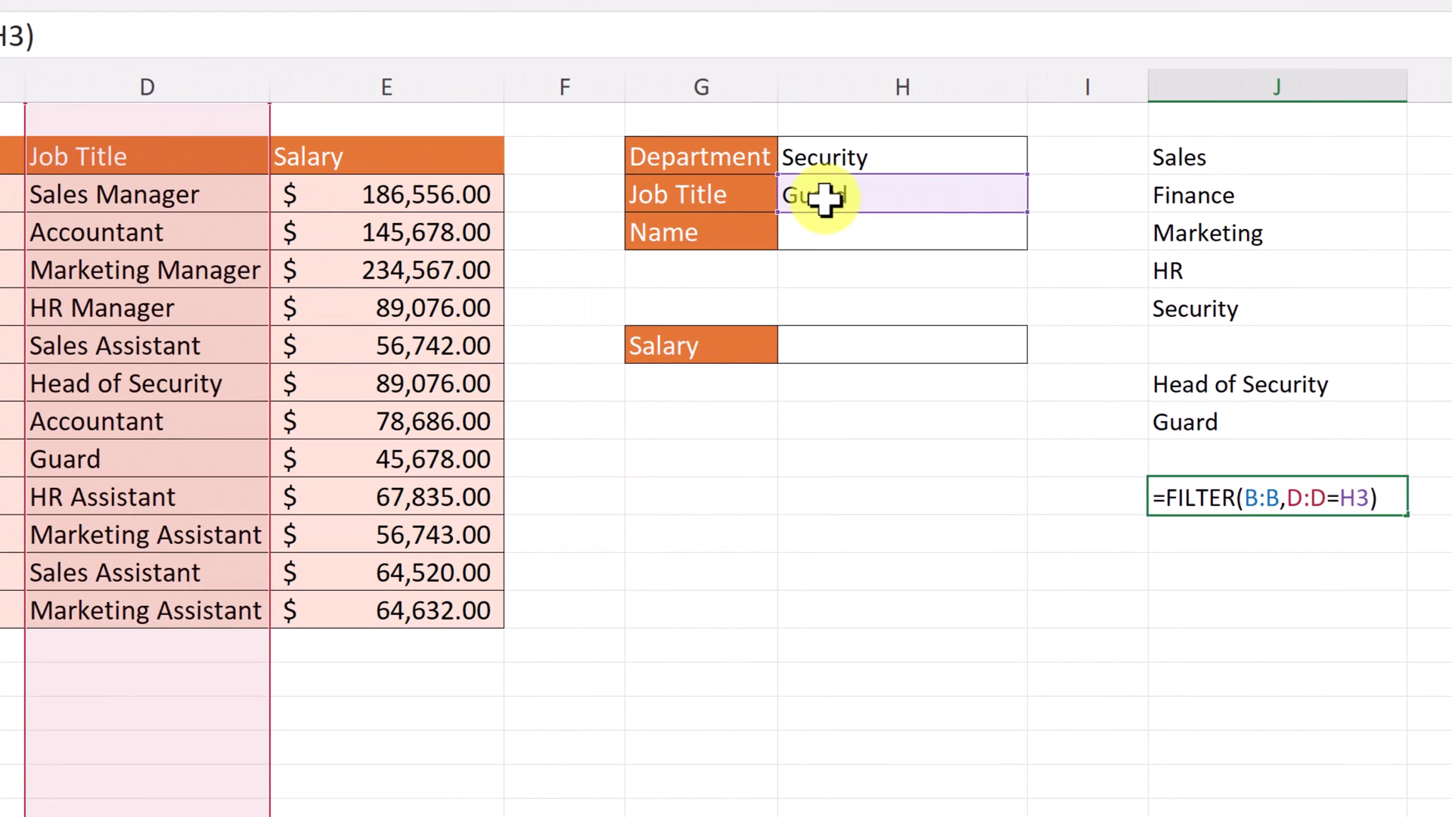
key(Return)
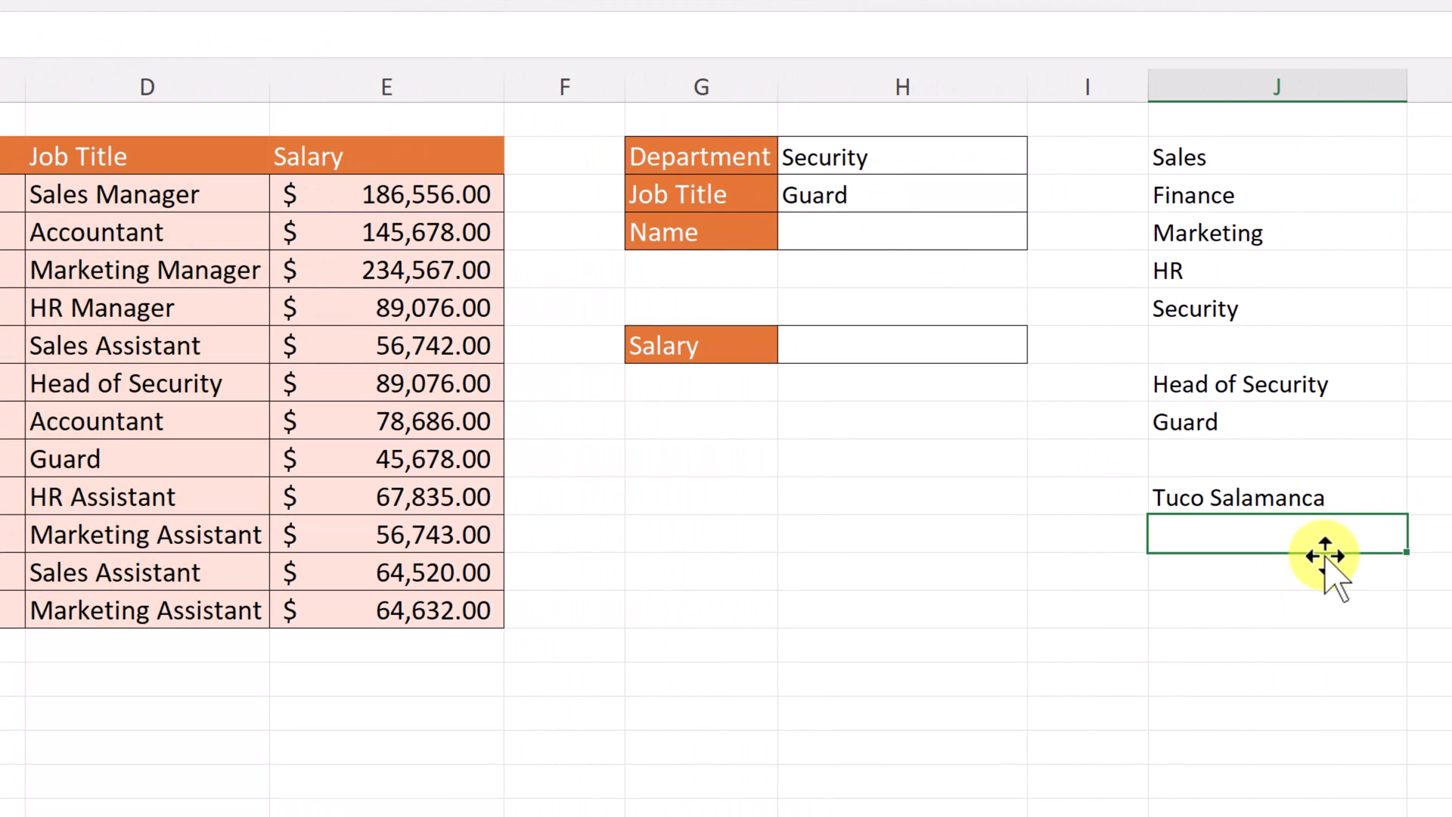
Test the name list by changing the Department to Marketing and the Job Title to Marketing Assistant
click(947, 160)
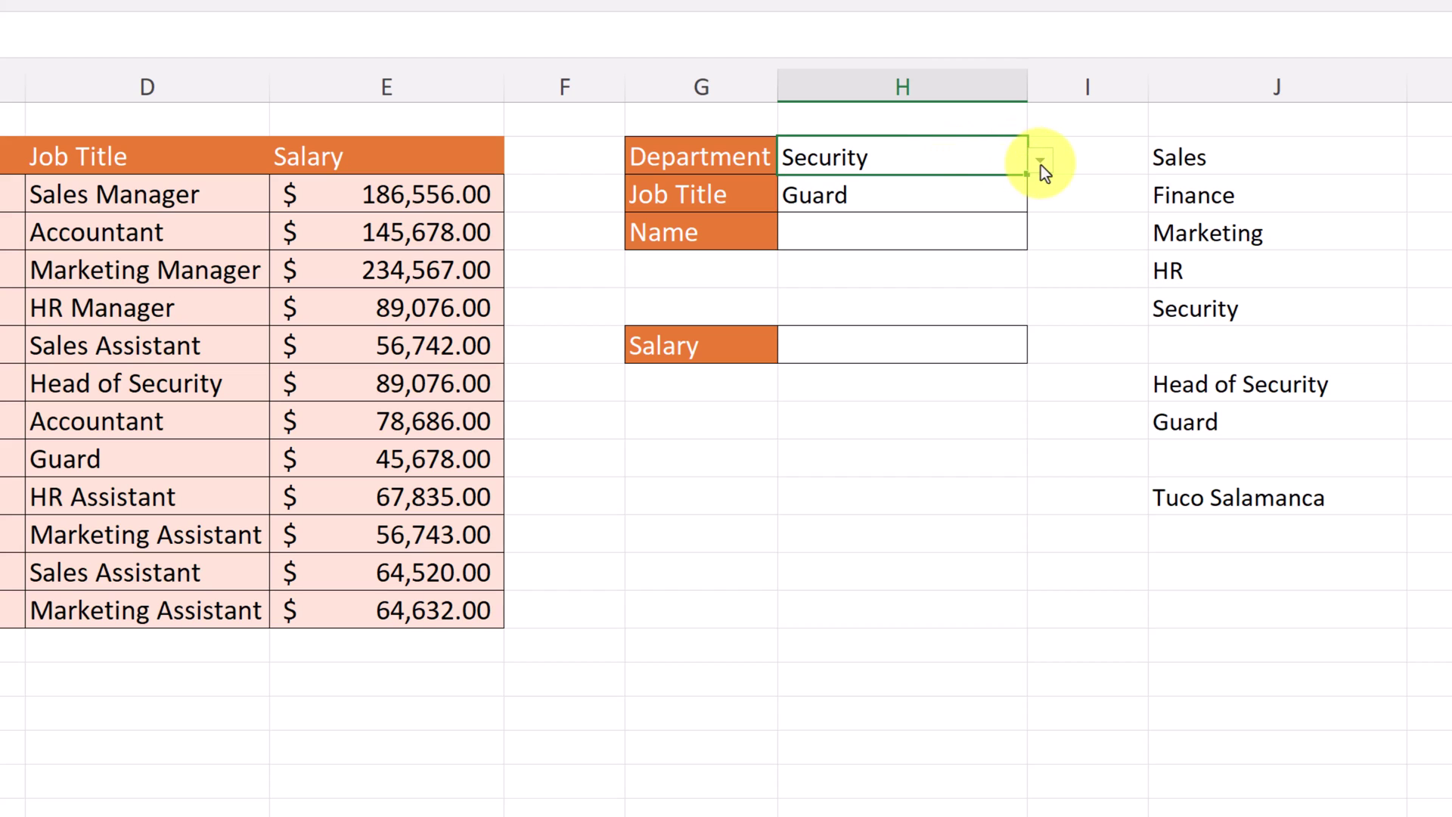
click(1041, 161)
click(830, 242)
click(976, 200)
click(1039, 199)
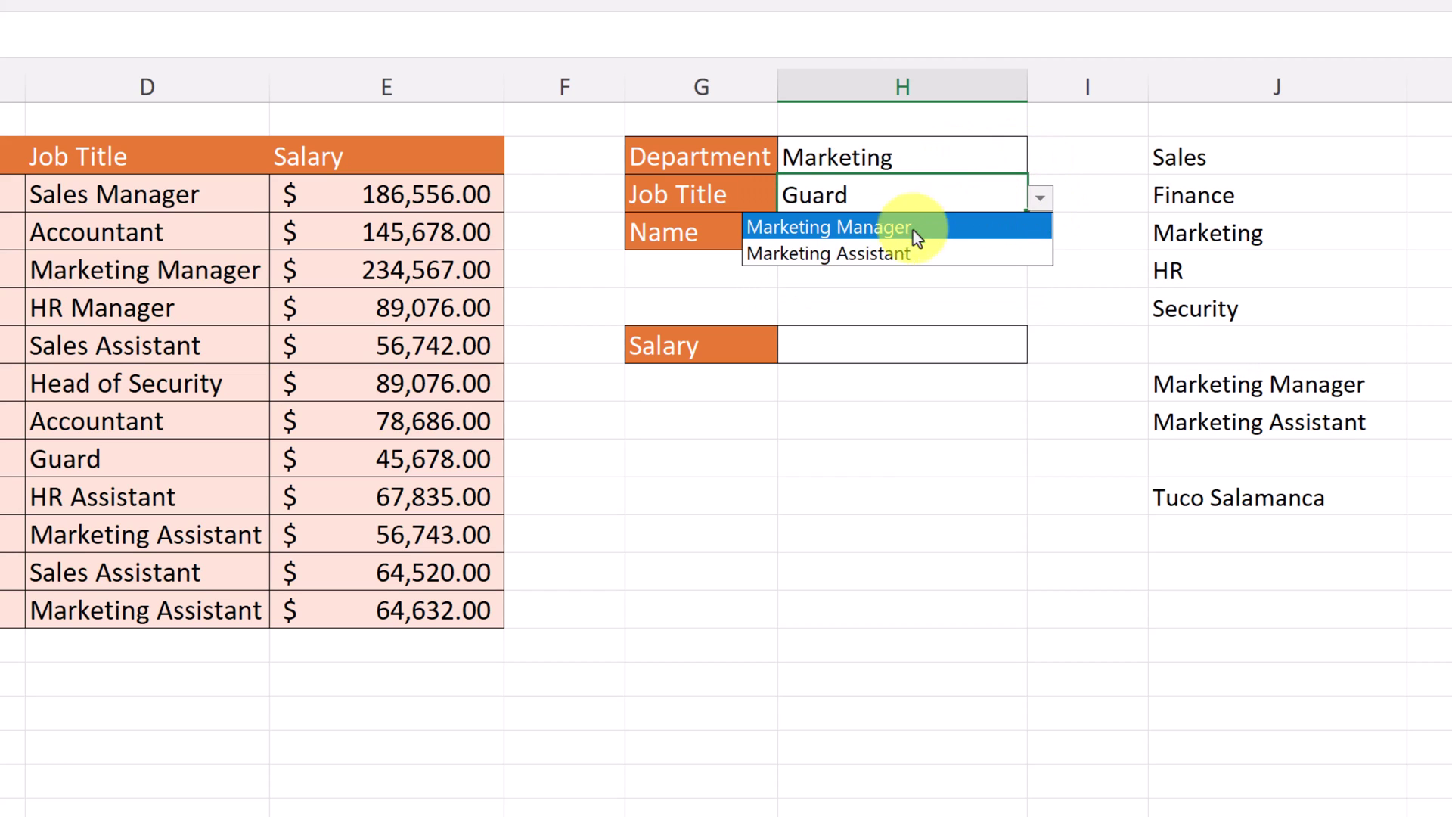
click(892, 253)
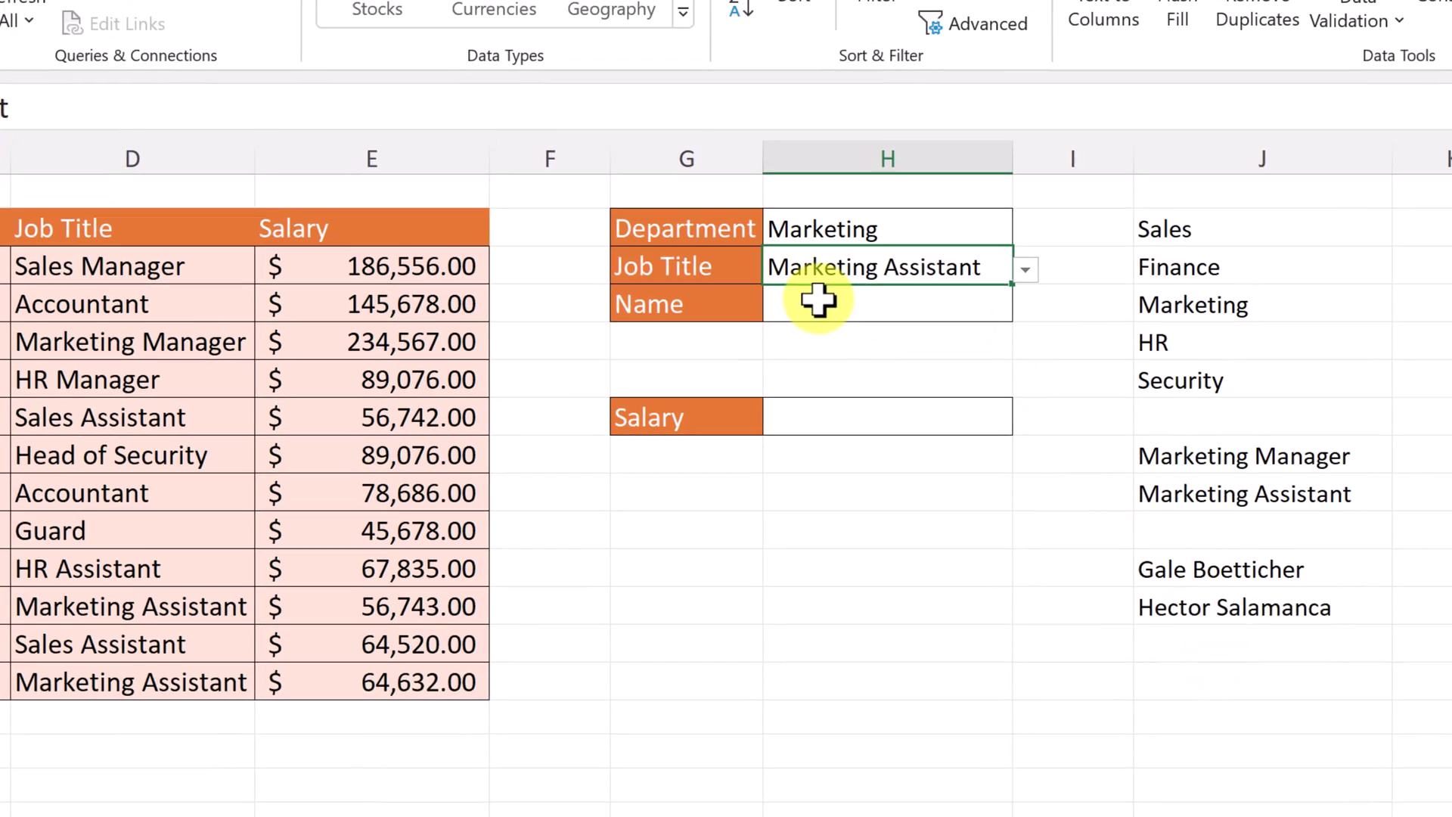
Apply List data validation to the Name cell H4 with the source =$J$11#
click(839, 230)
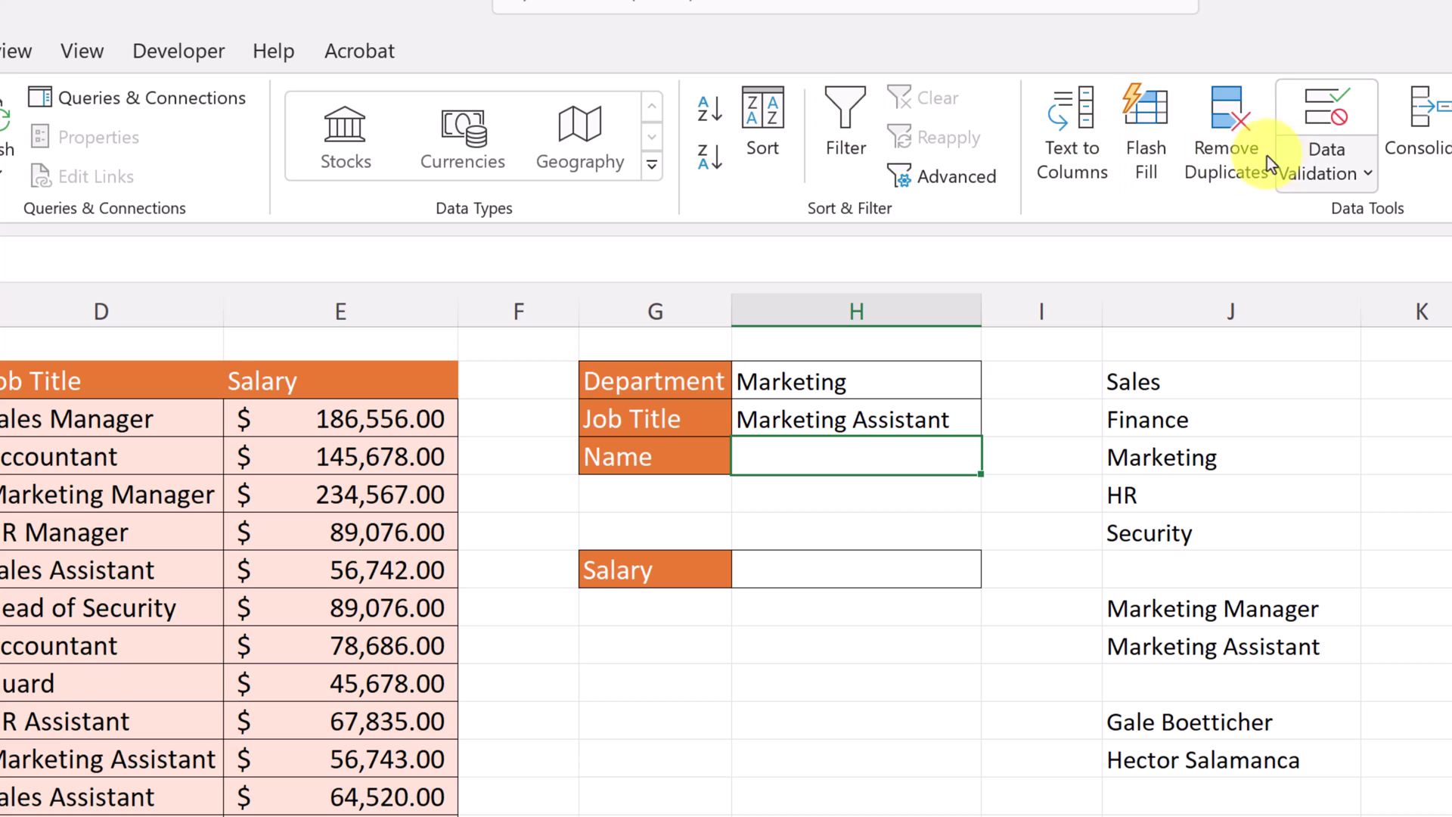
click(1326, 113)
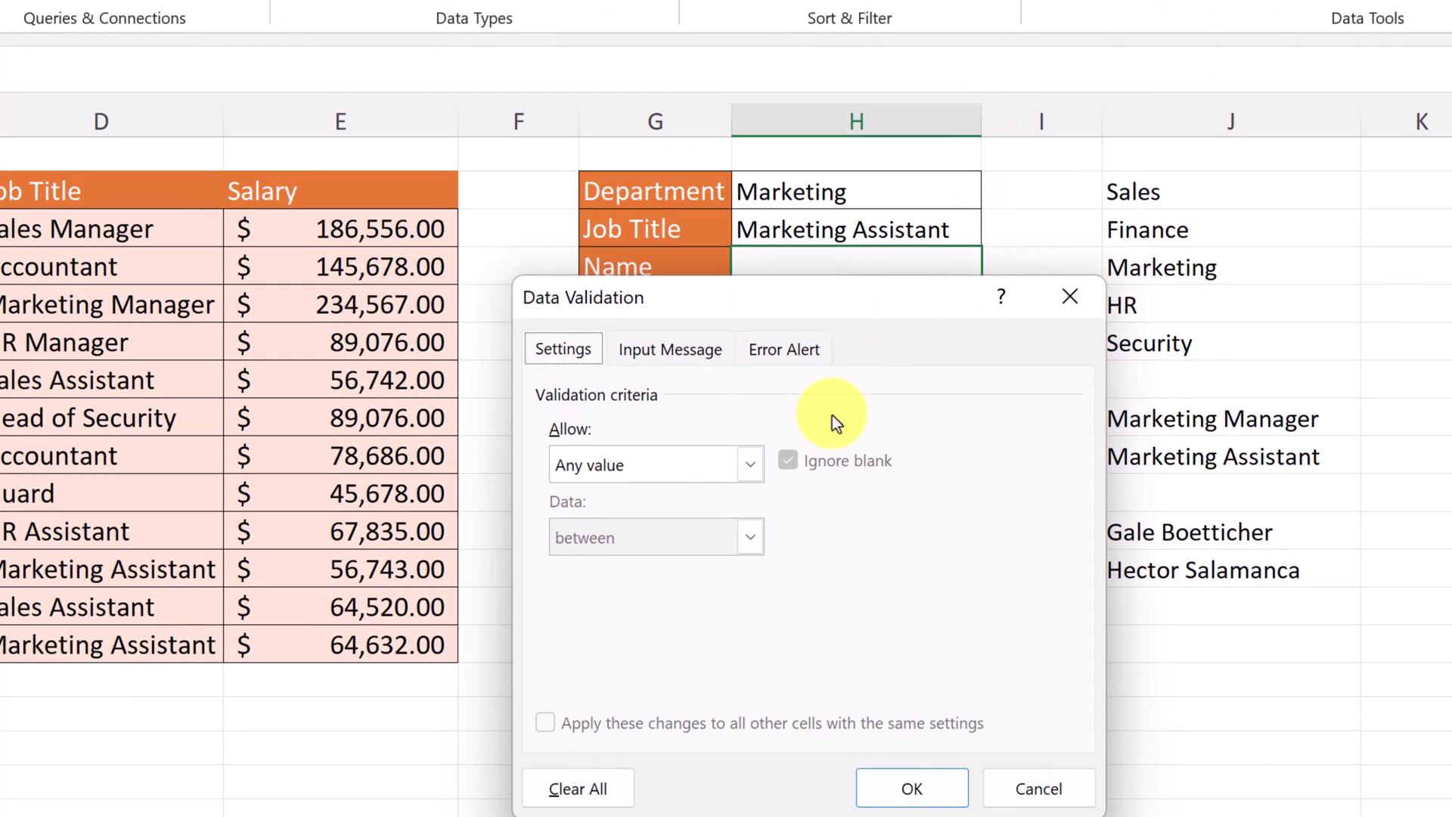
click(749, 476)
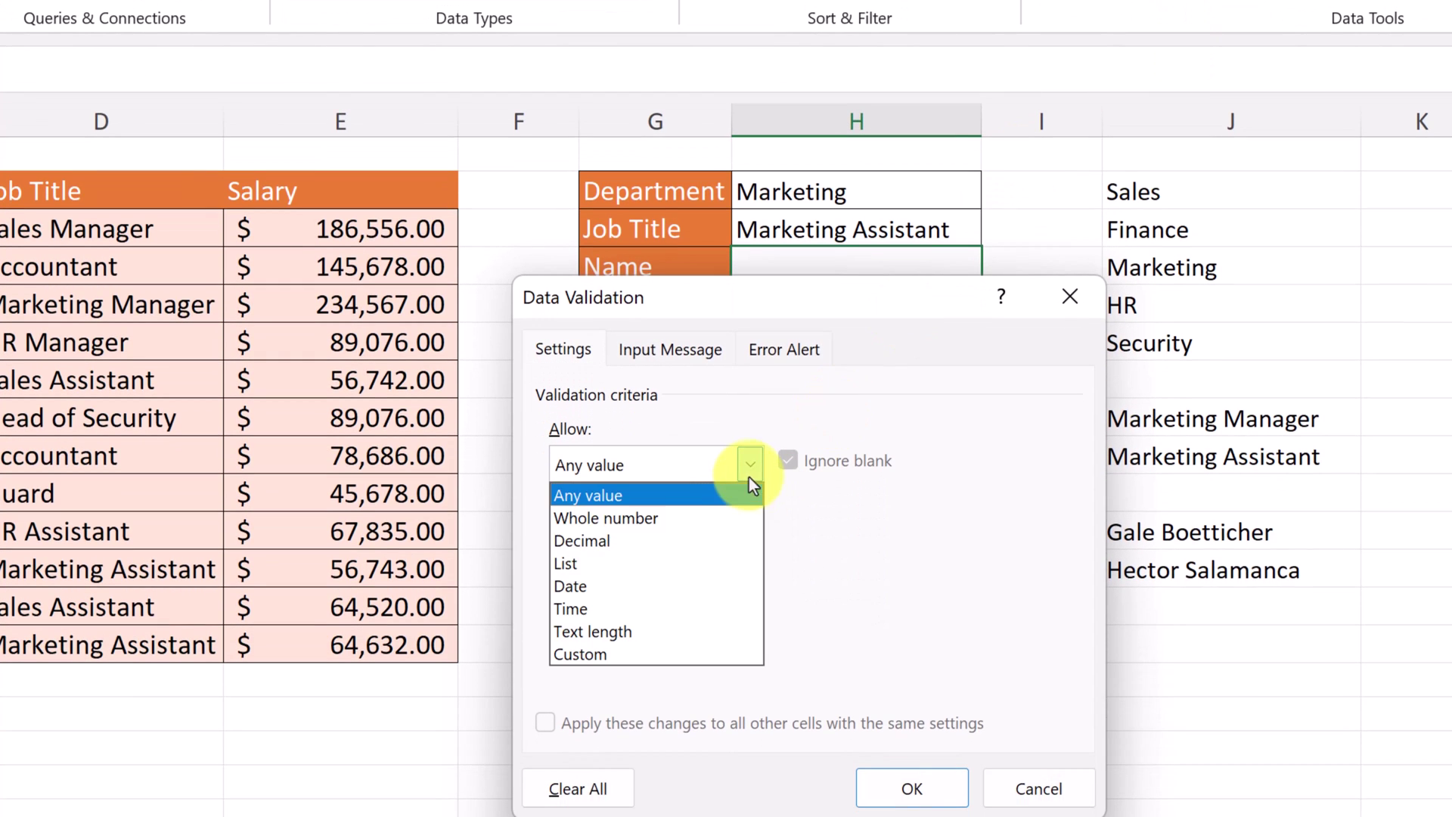
click(599, 567)
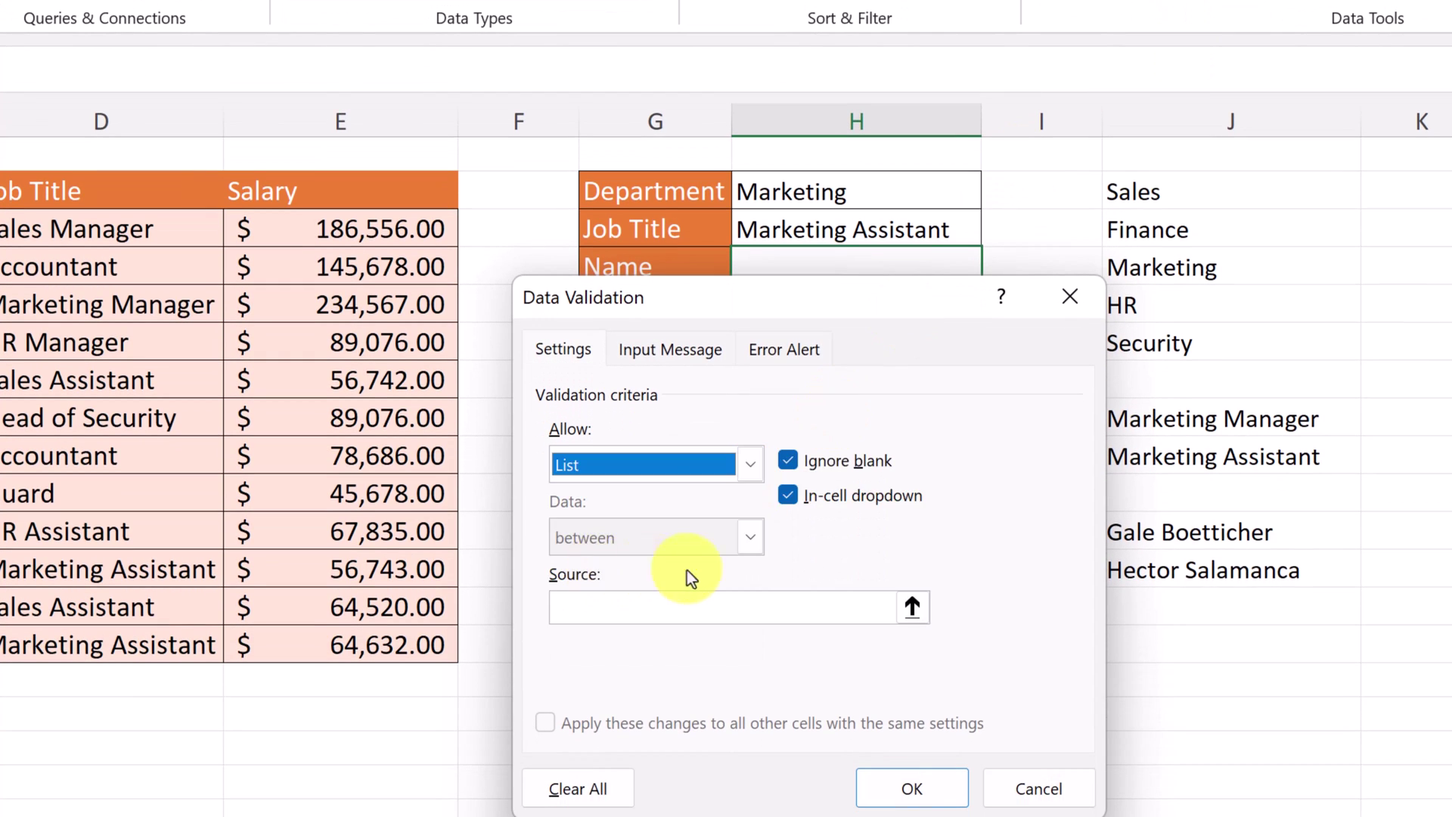
click(910, 614)
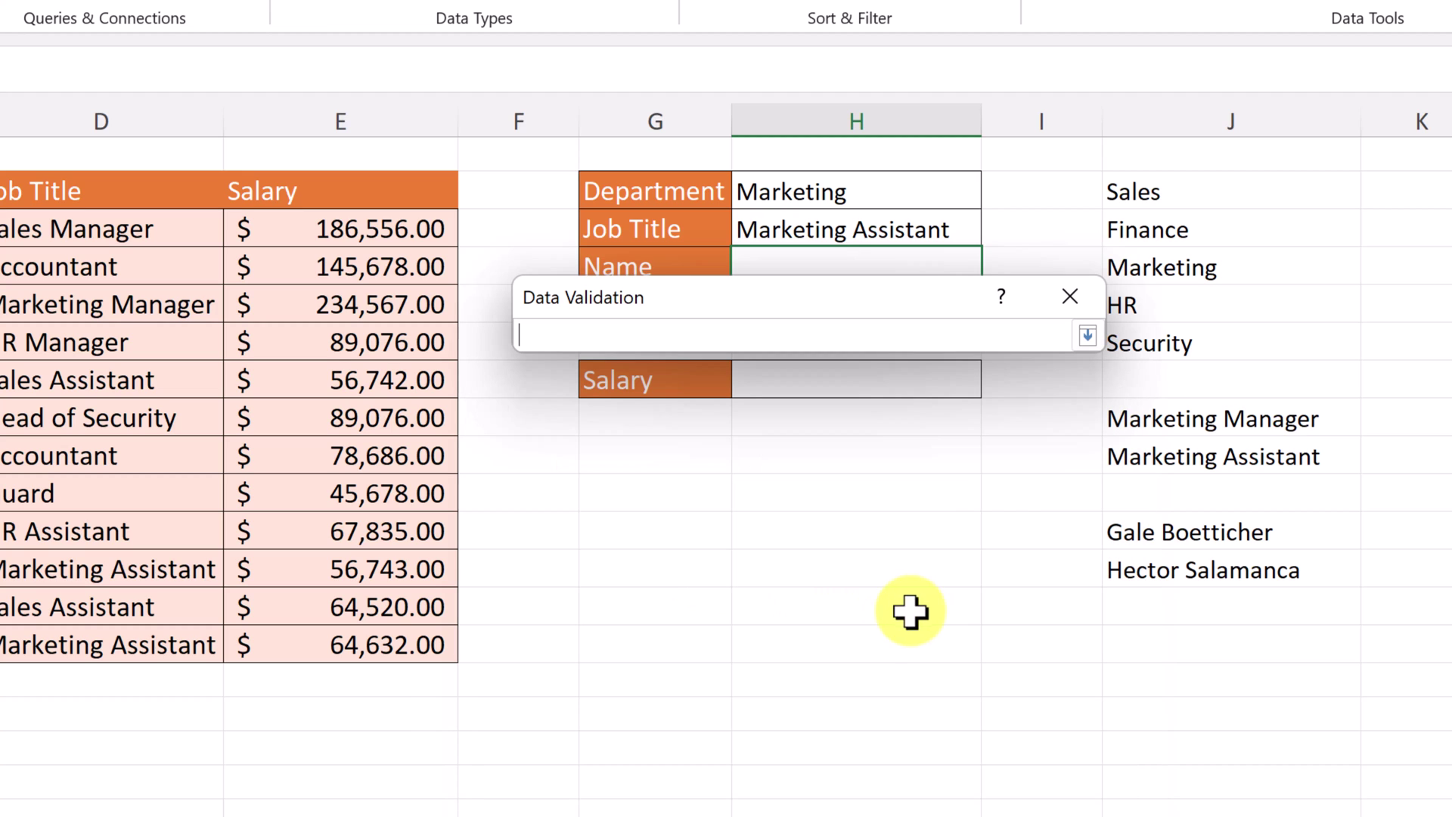
click(1159, 537)
text(#)
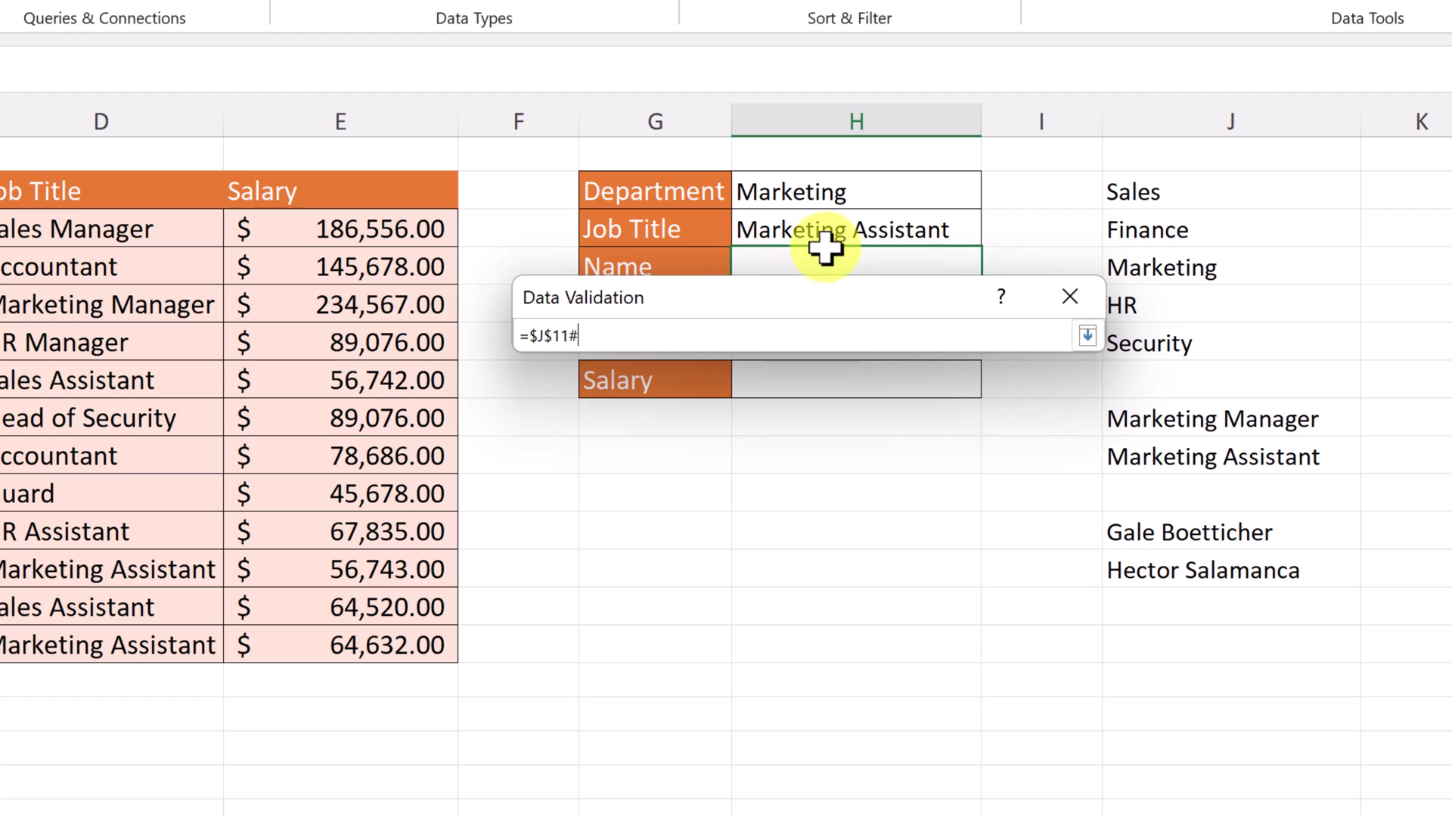
key(Return)
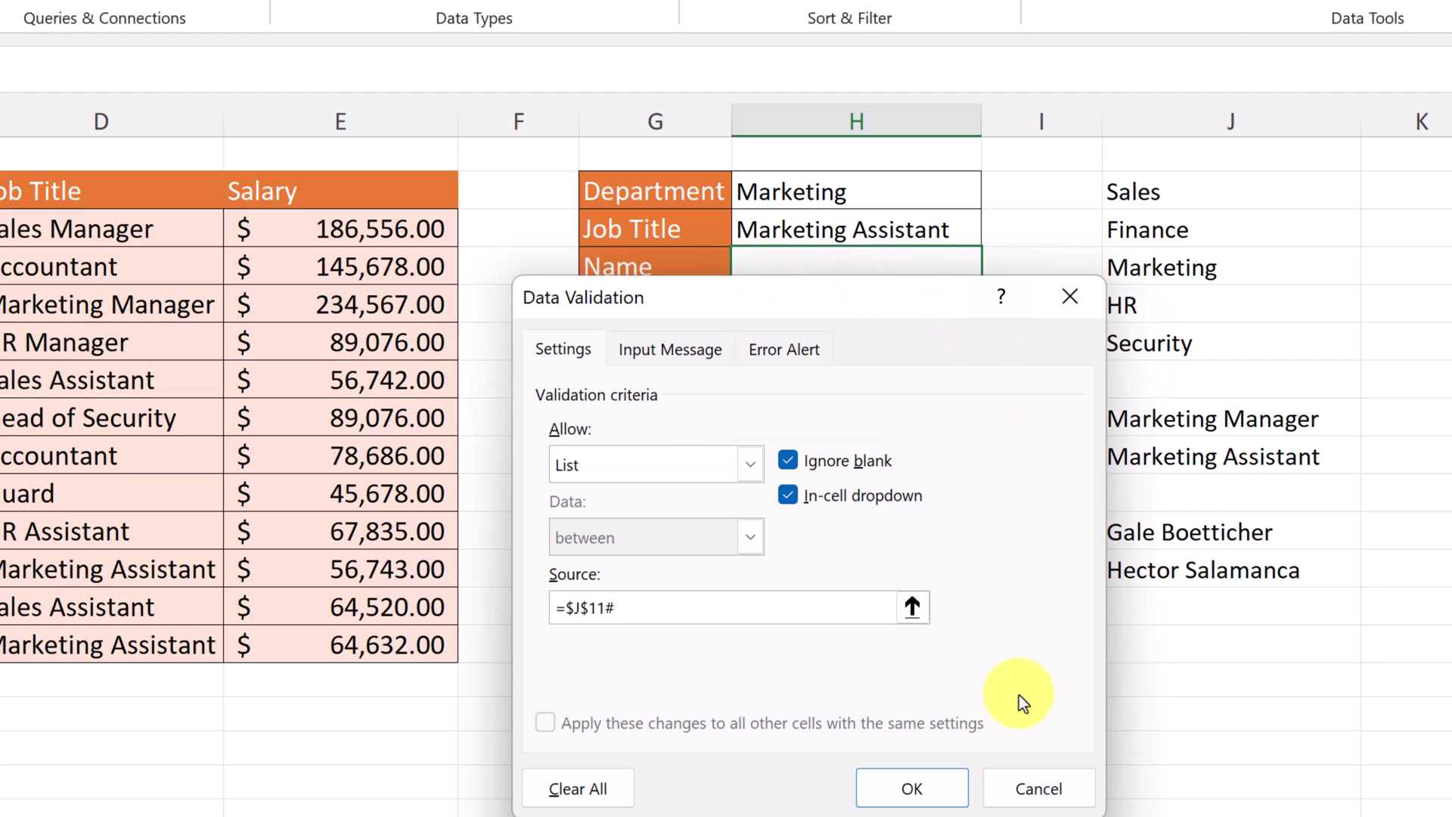
click(913, 789)
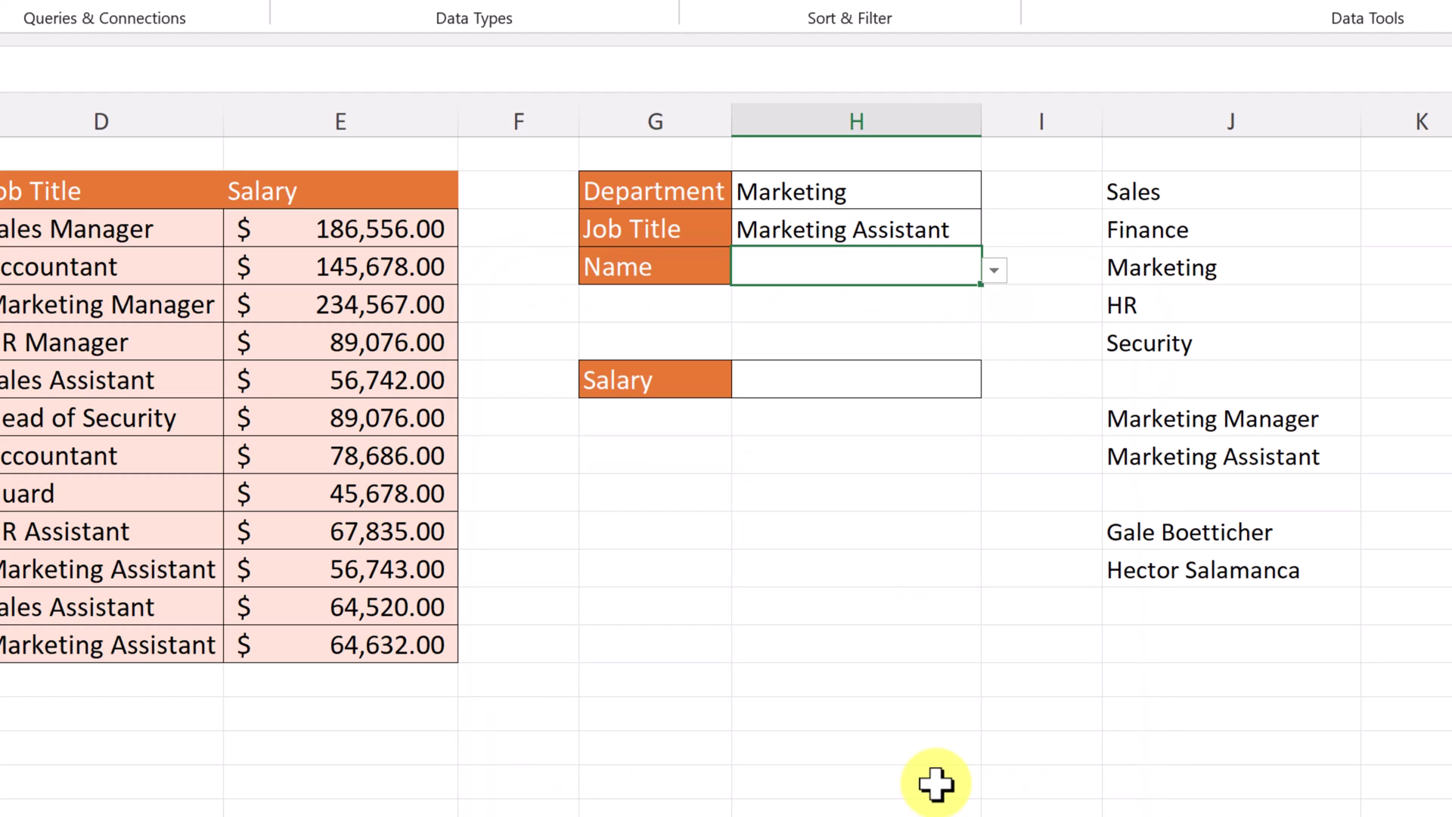
Test the Name drop-down in H4 by choosing the second listed employee
click(996, 275)
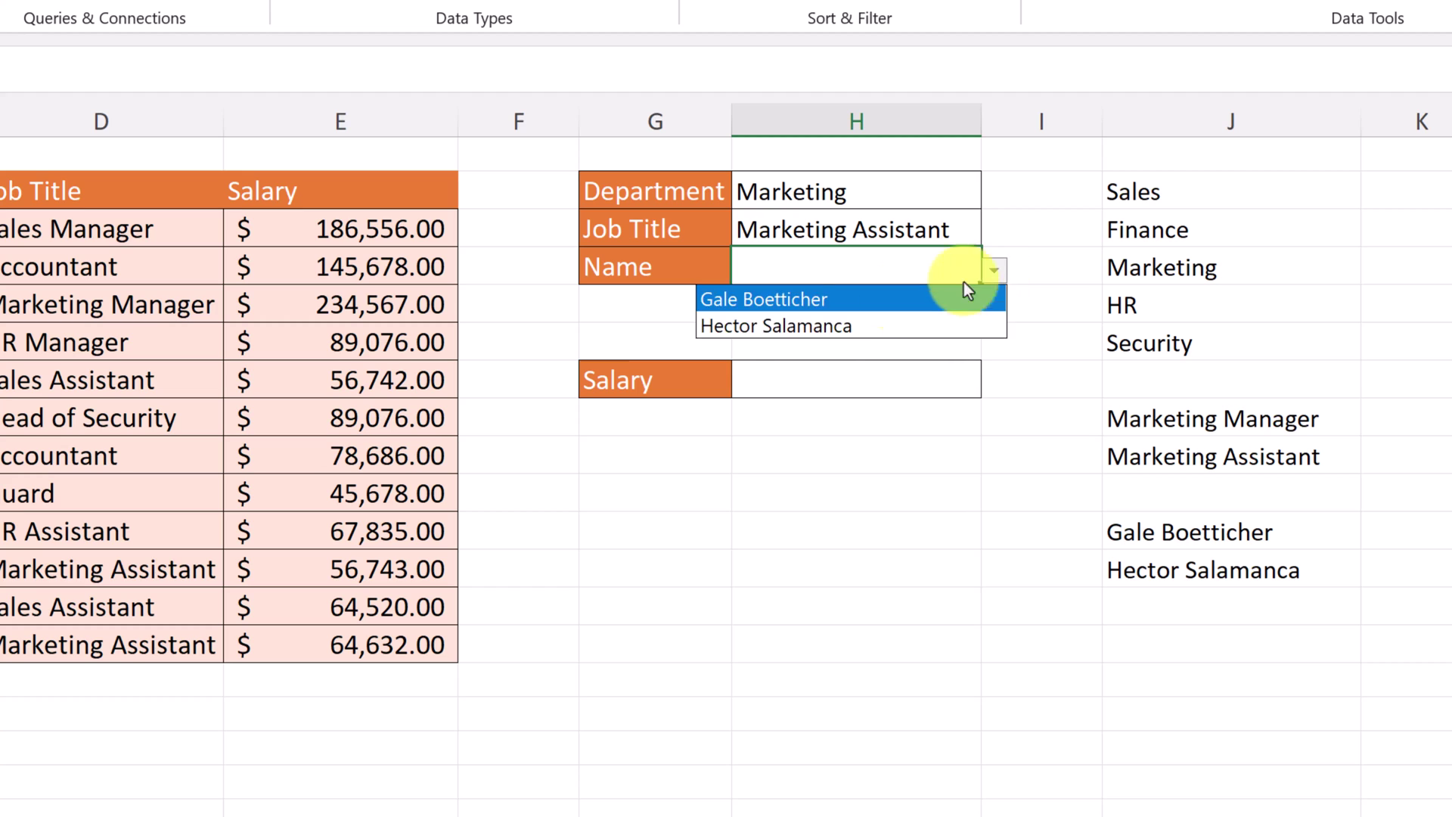
click(840, 325)
click(842, 531)
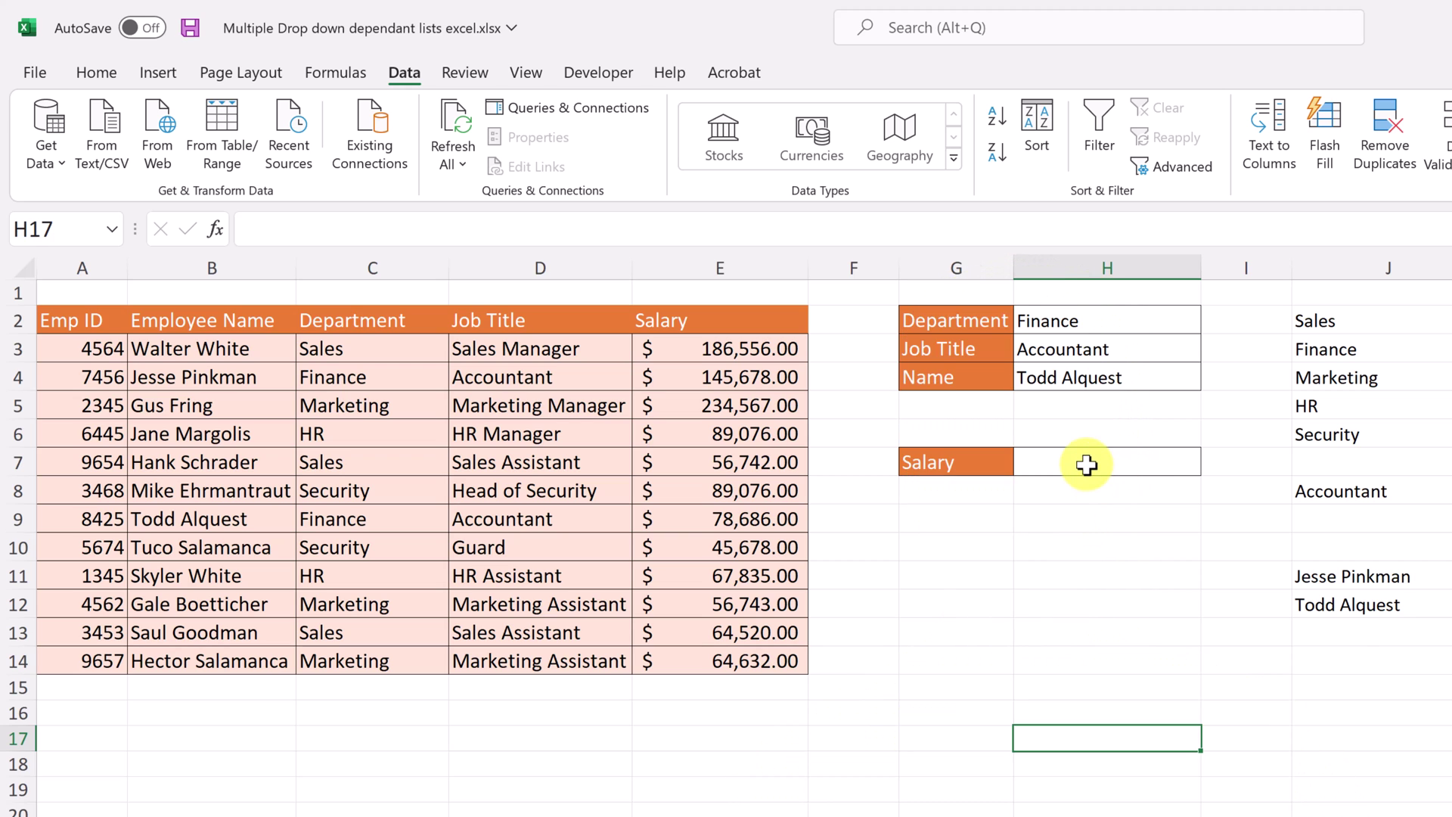
Enter the formula =VLOOKUP(H4,B3:E14,4,FALSE) in the Salary cell H7 to return the selected employee's salary
click(1086, 465)
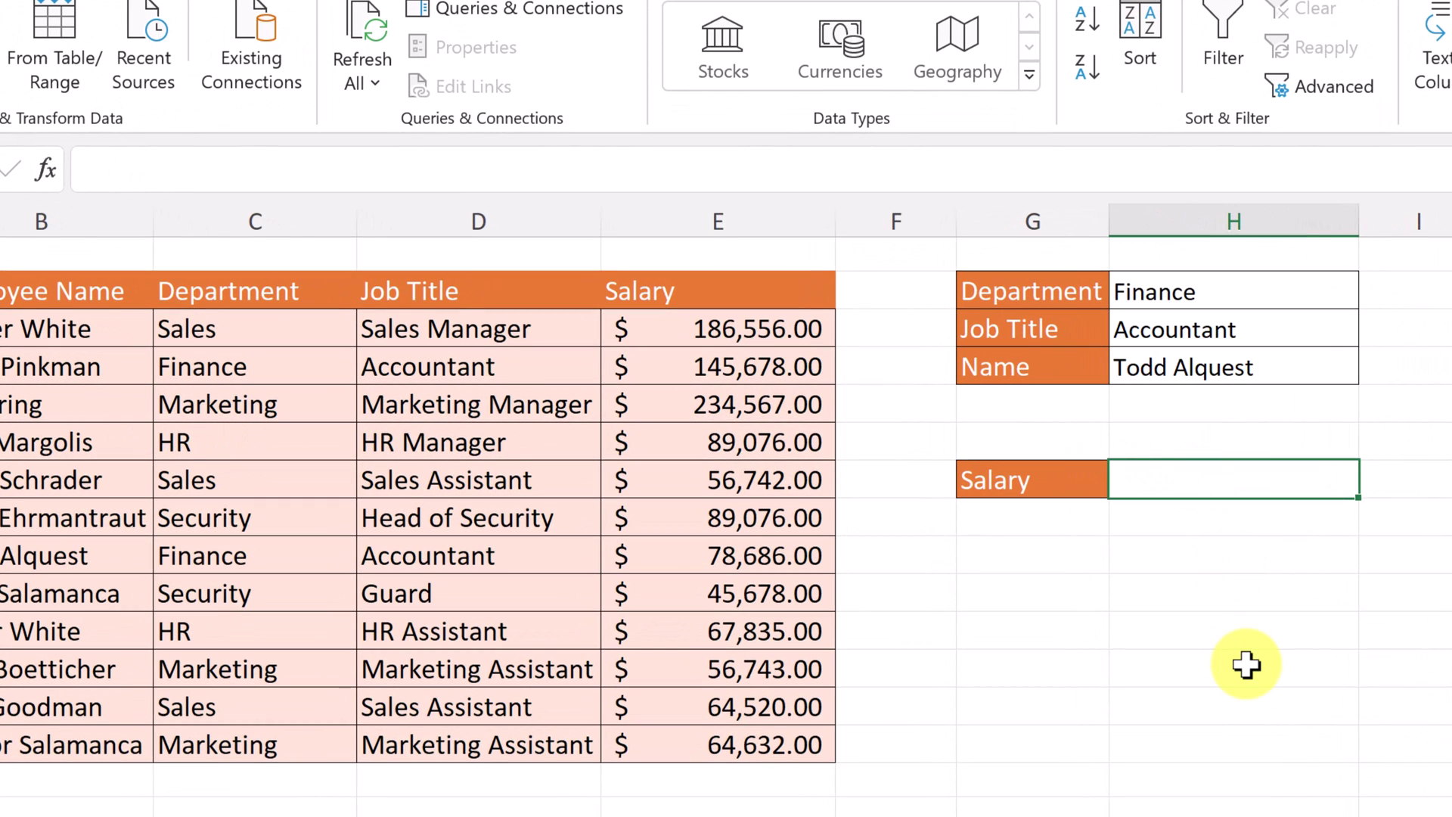
text(=)
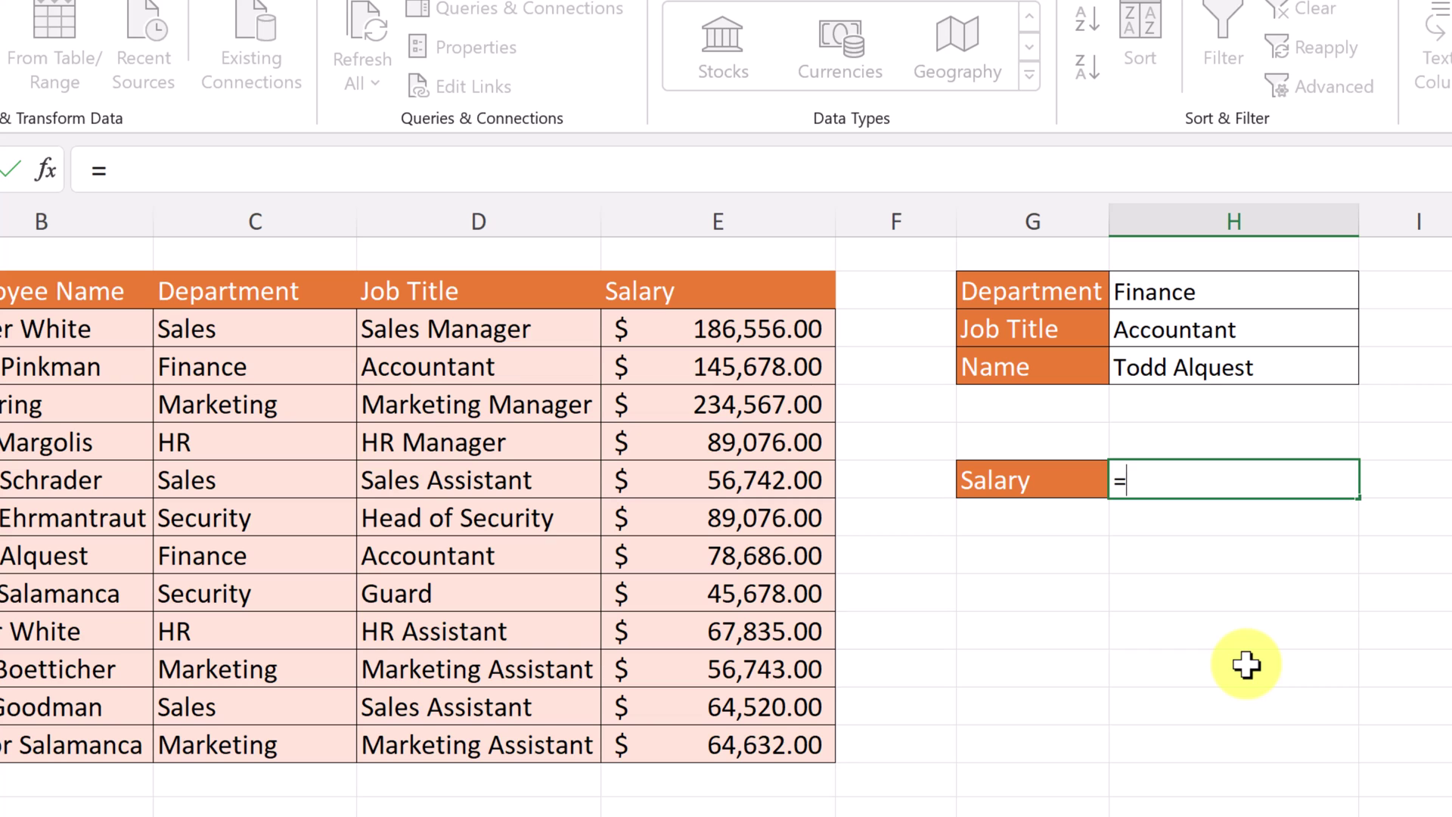
text(vl)
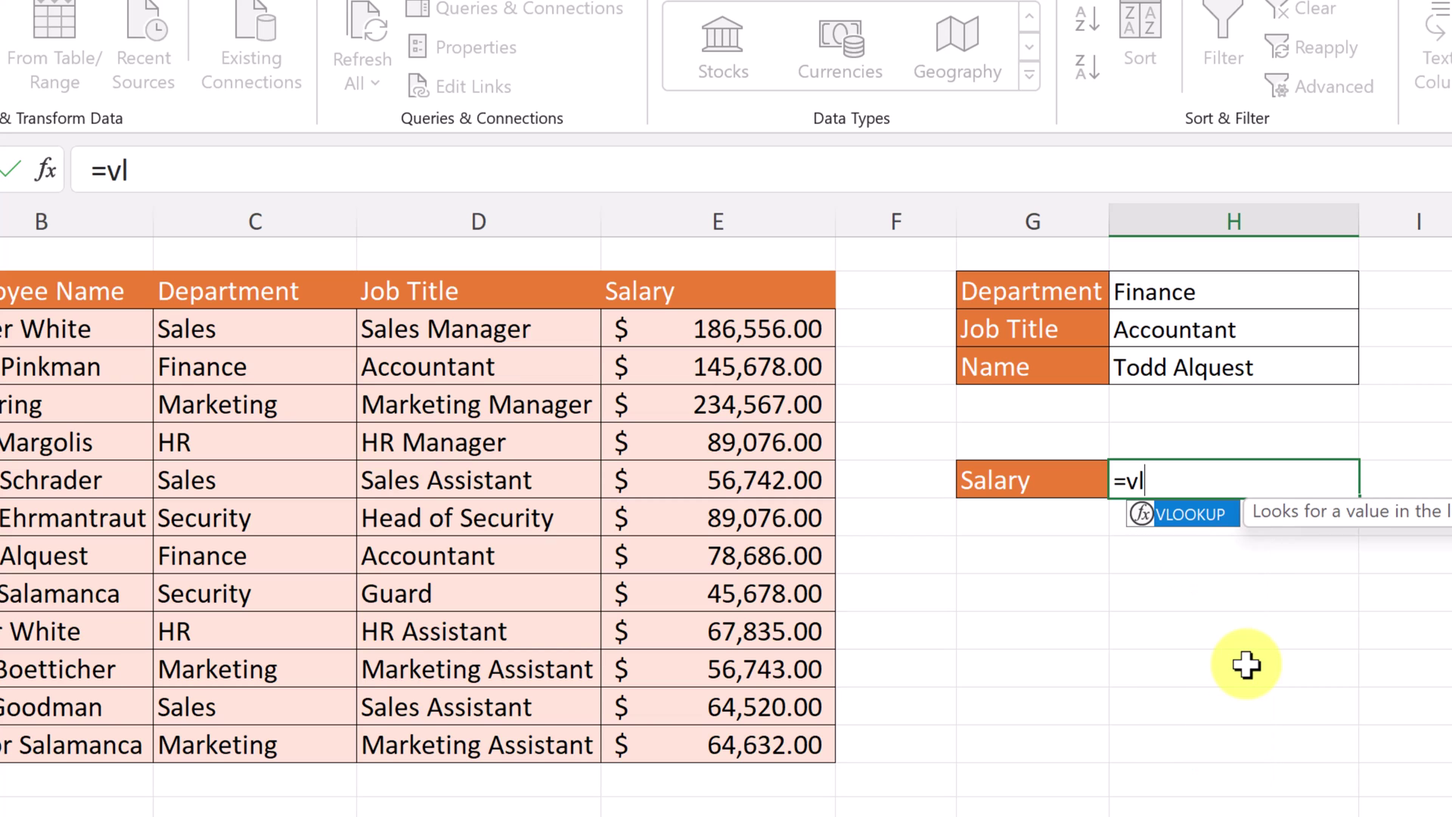
double_click(1177, 518)
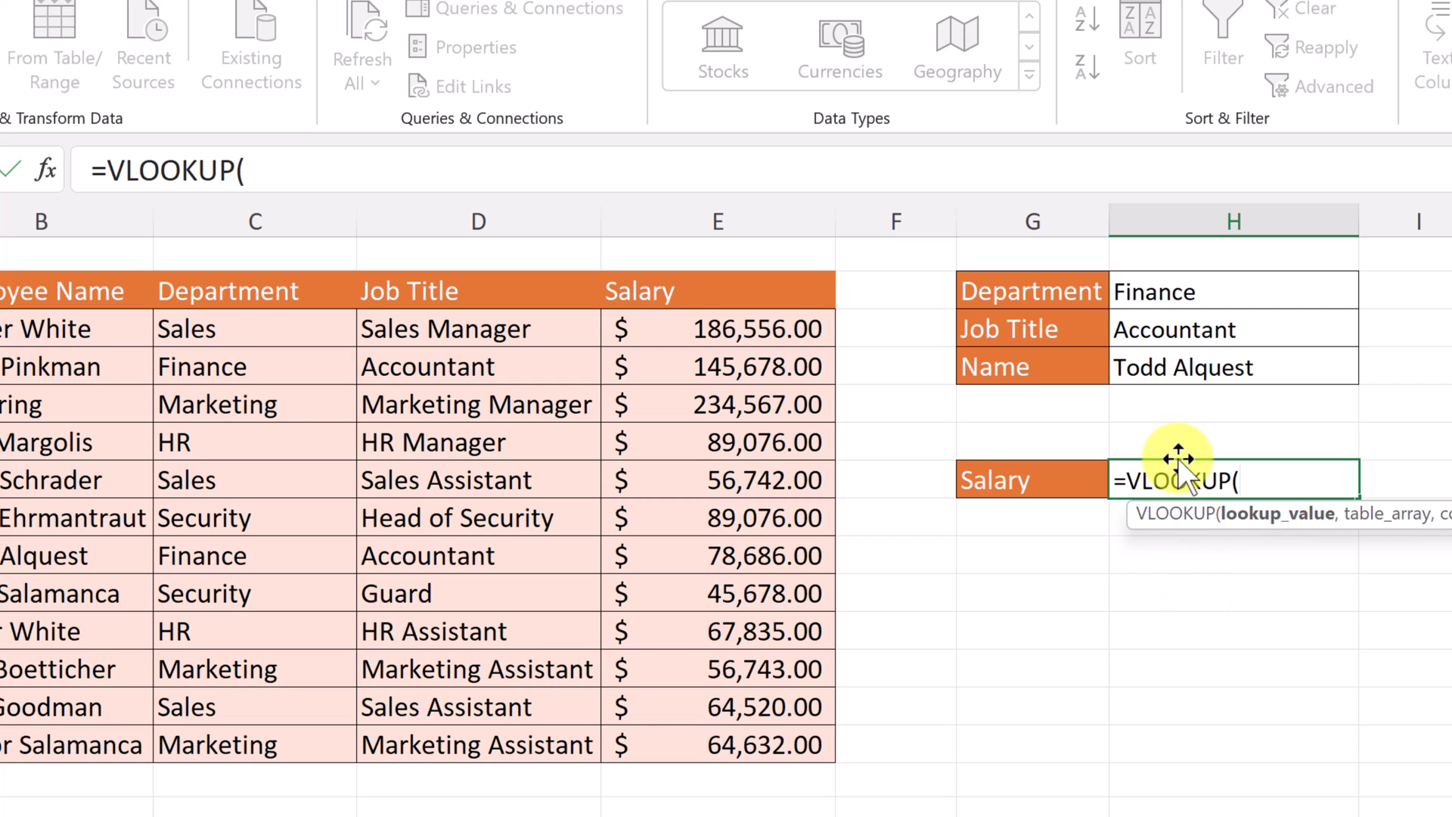
click(1172, 368)
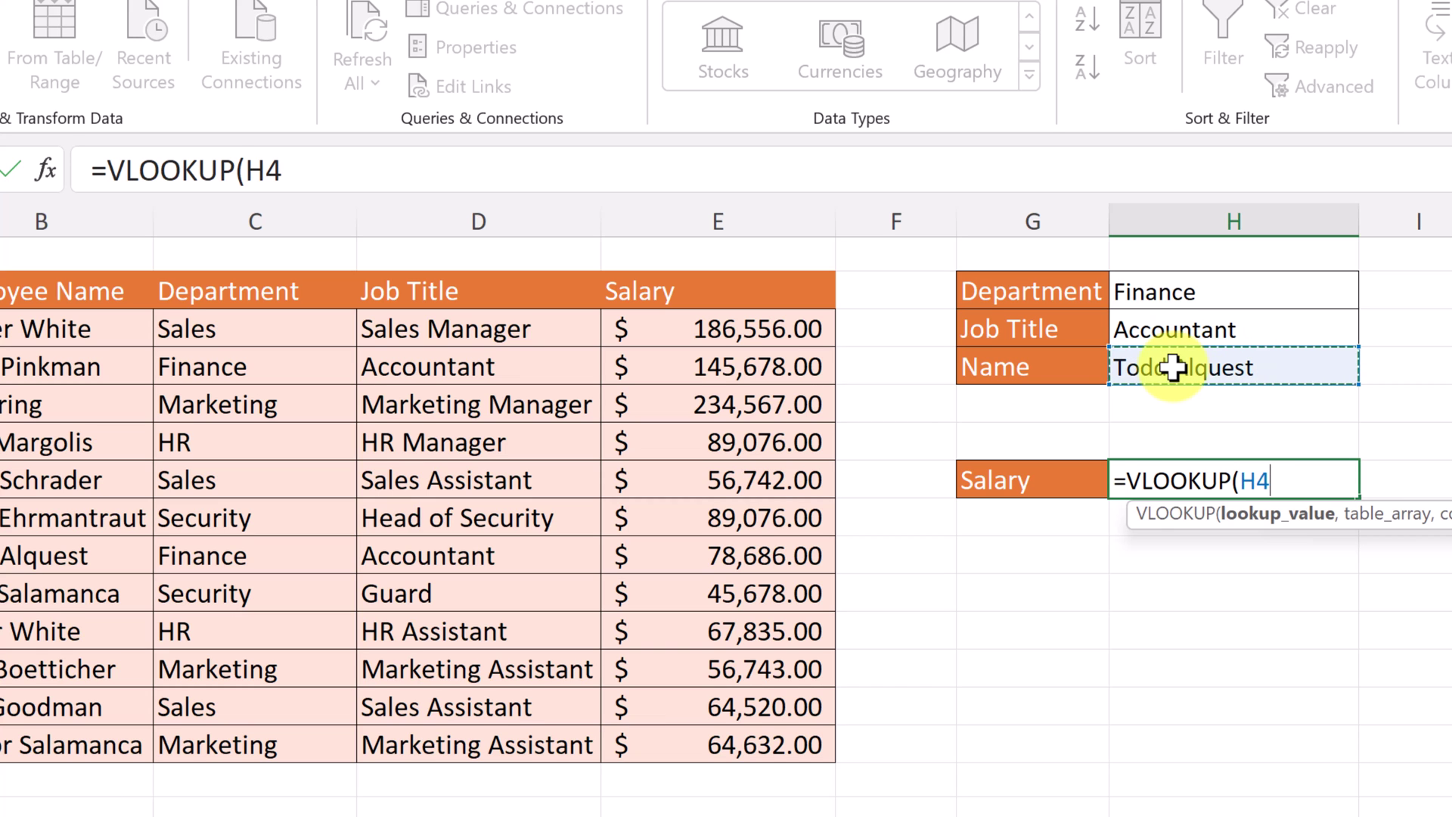
text(,)
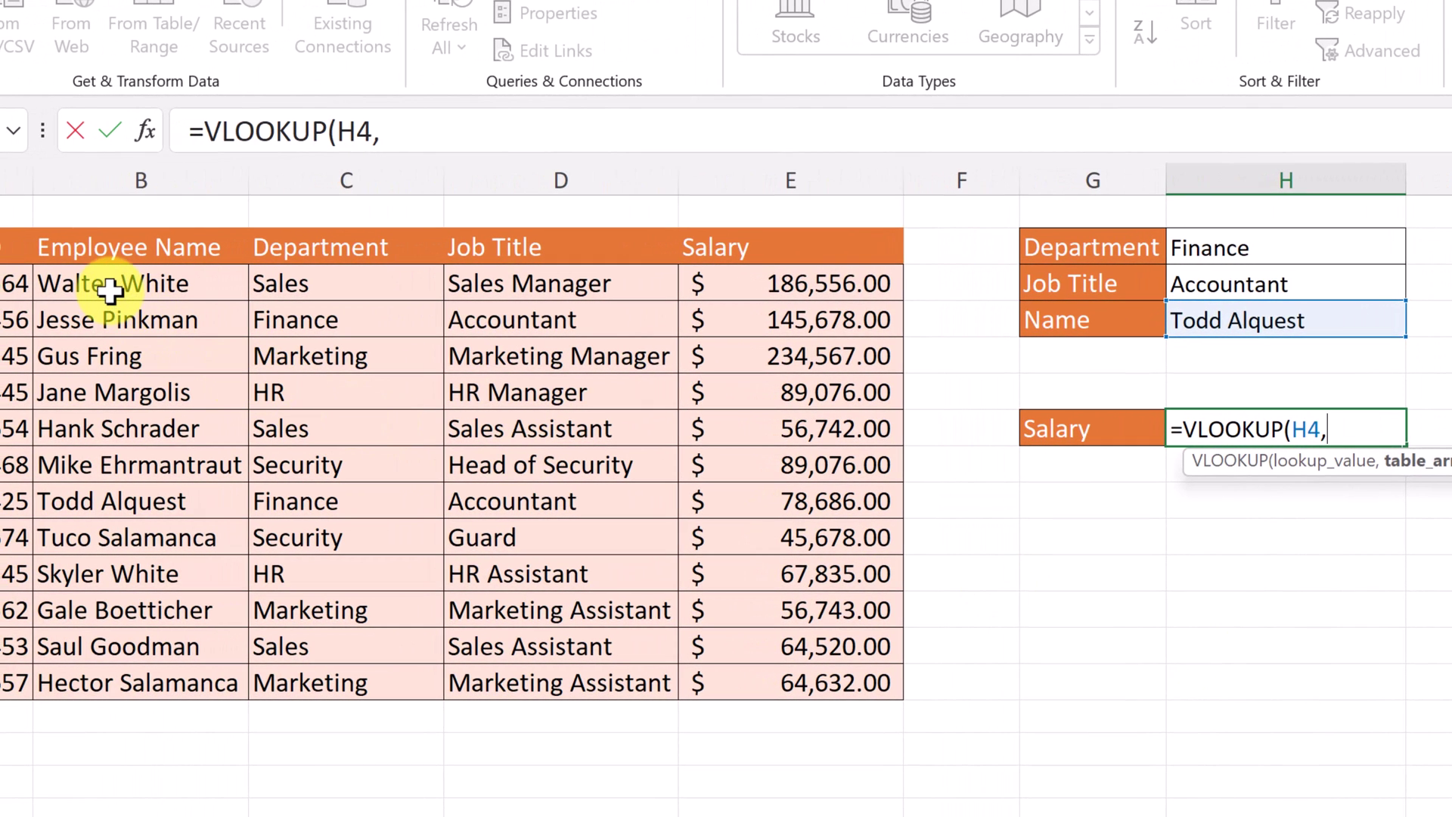
drag(110, 286, 795, 675)
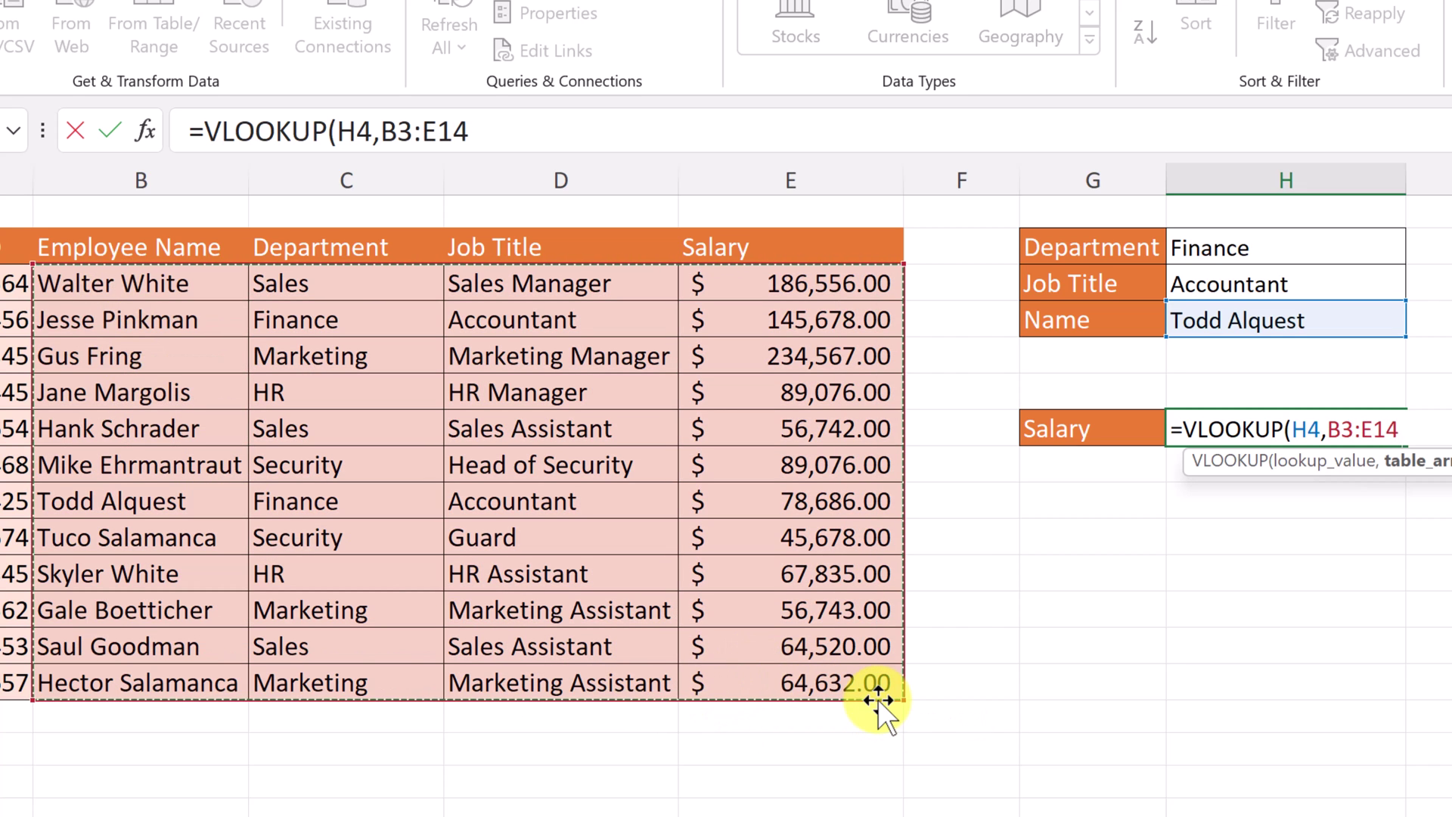
text(,4)
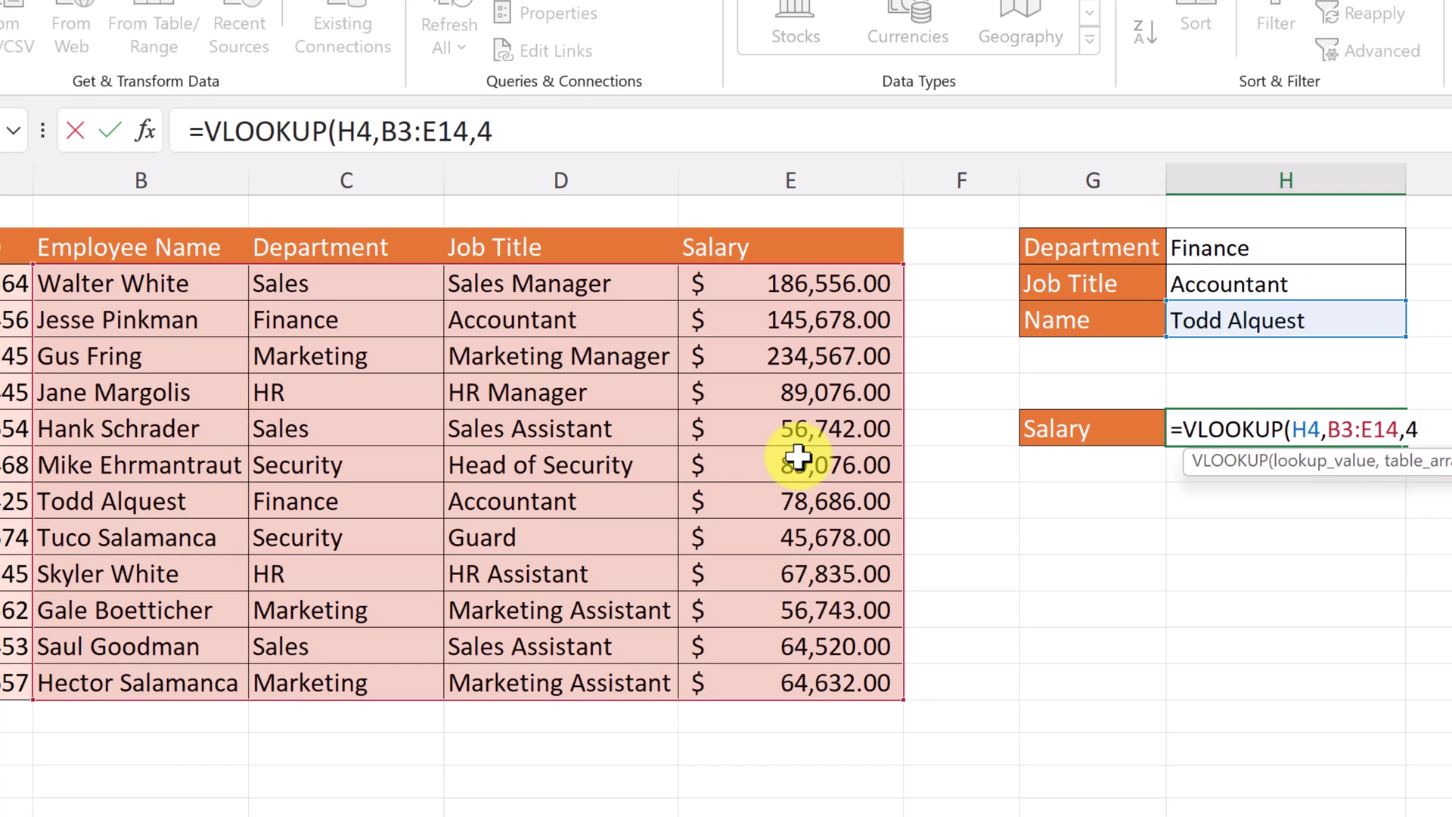
text(,)
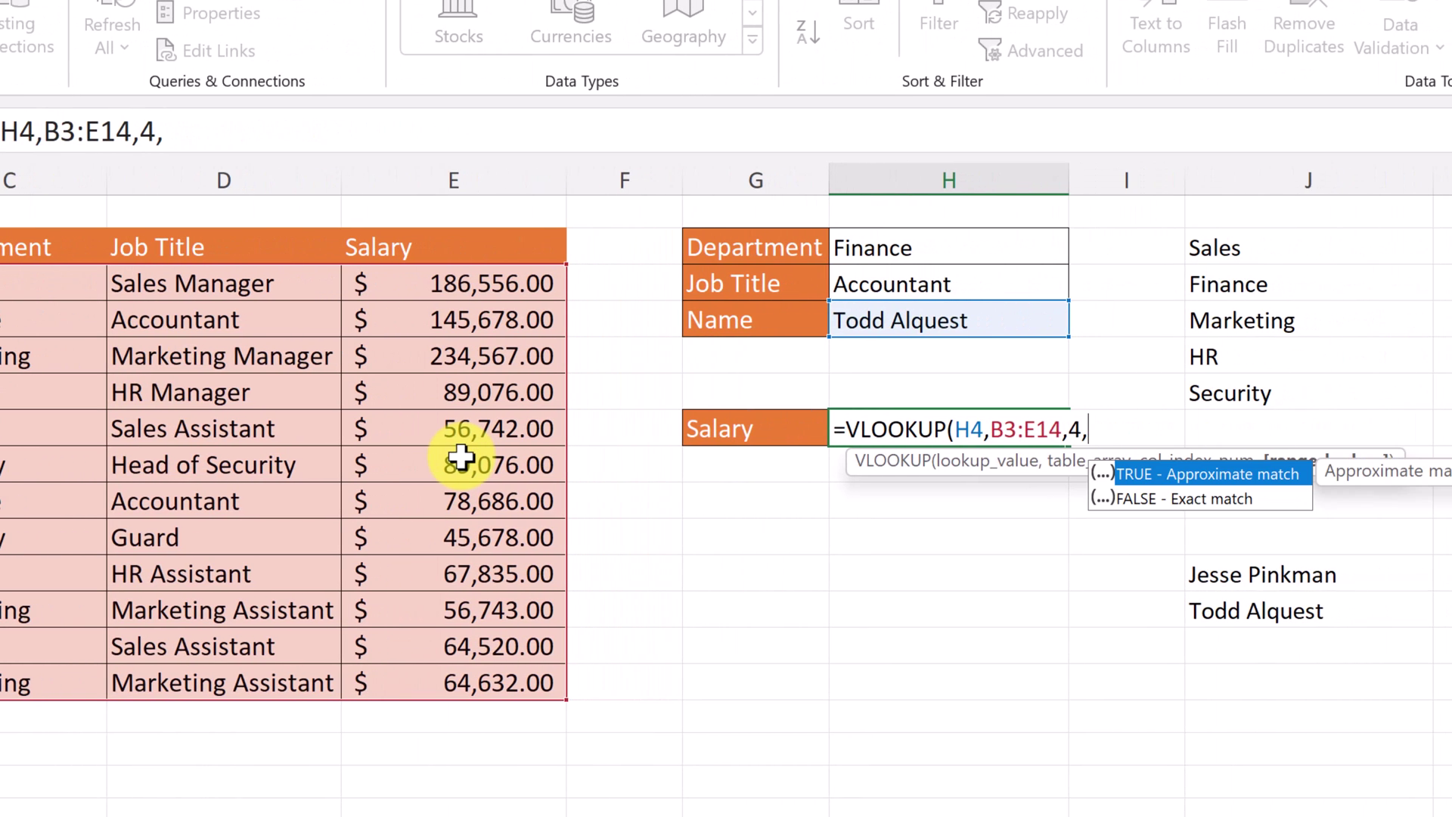
click(1111, 499)
double_click(1111, 499)
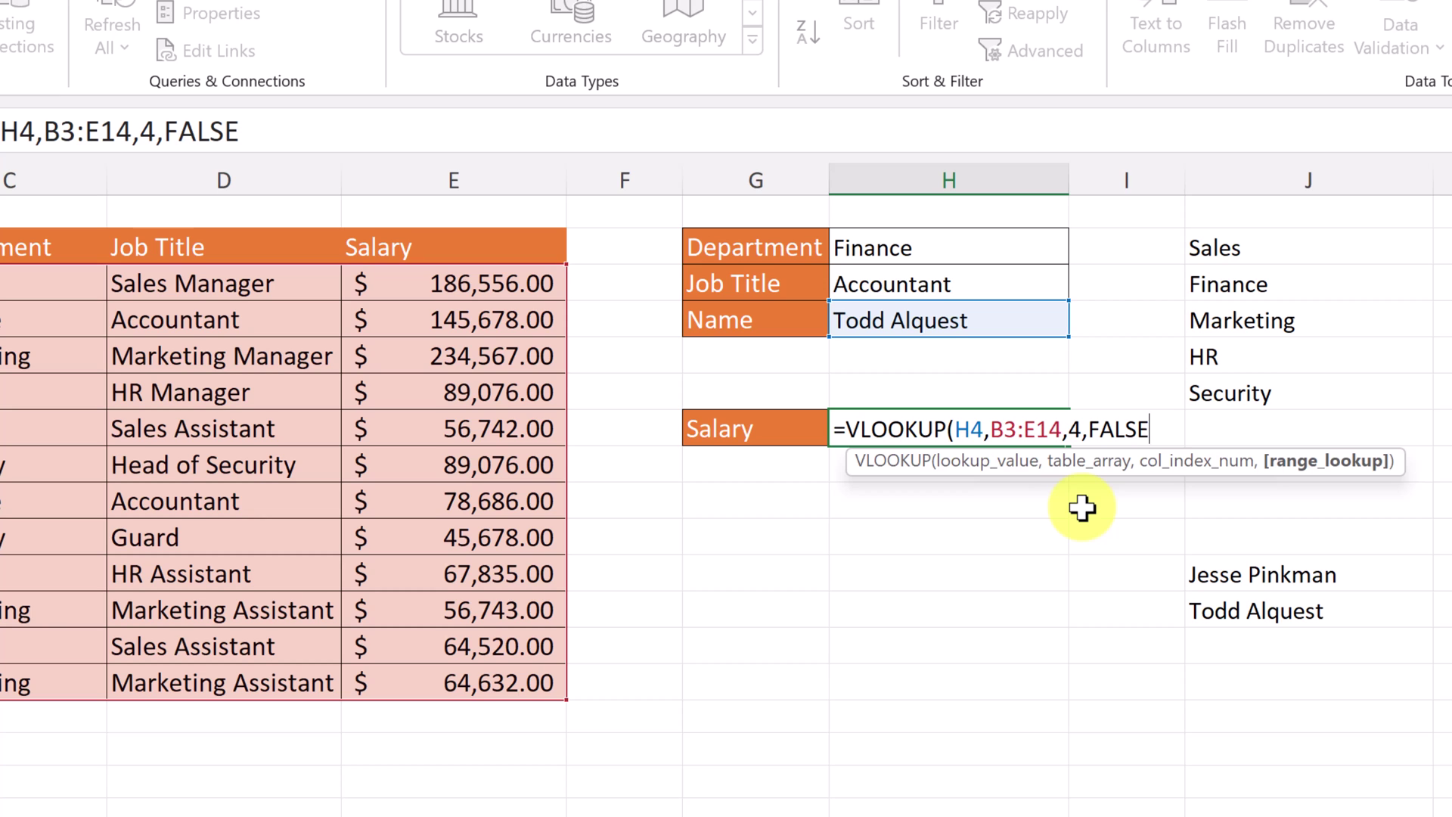
text())
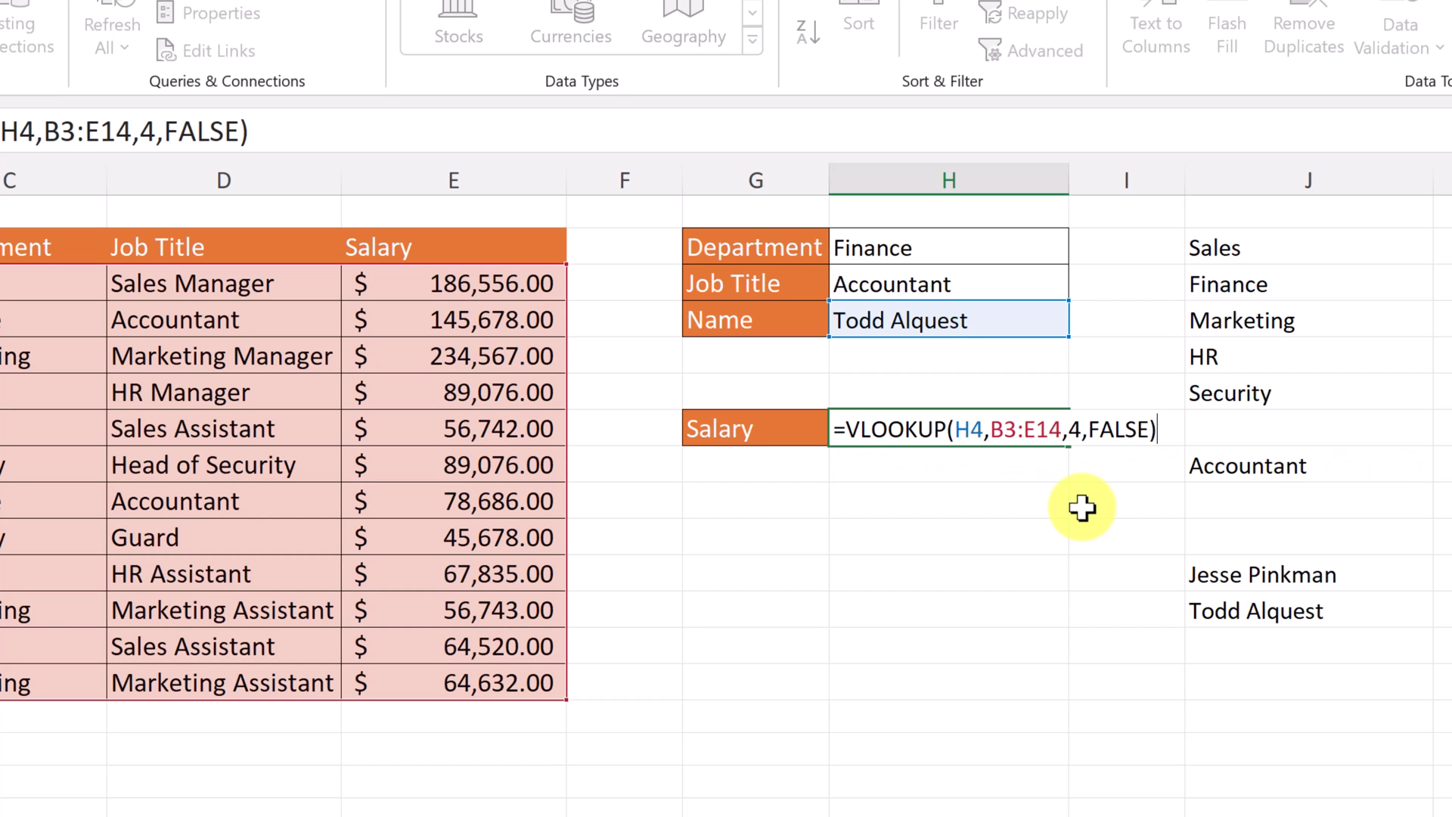
key(Return)
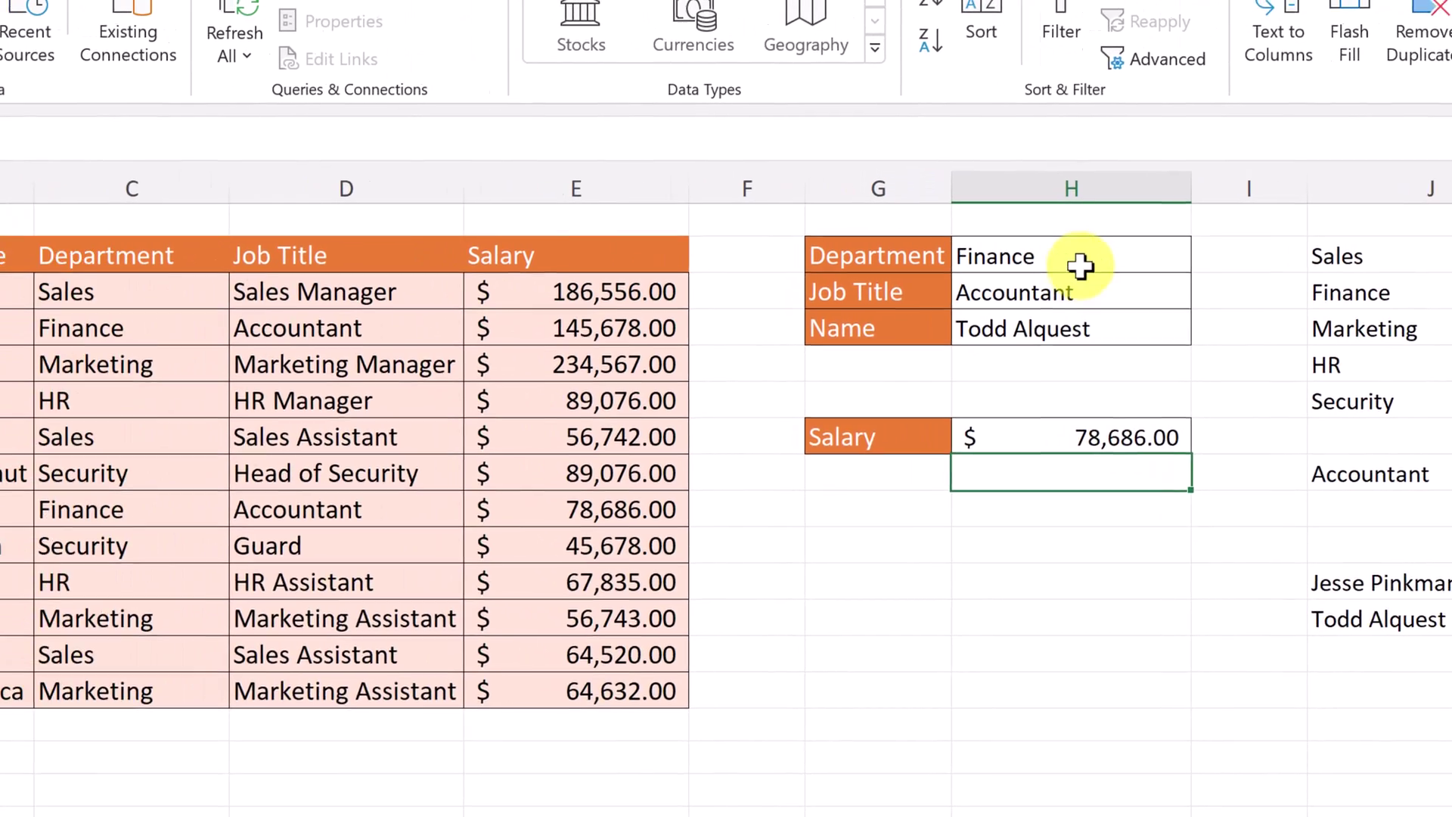
Change the Department to Sales and the Job Title to Sales Manager using their drop-down lists
click(960, 250)
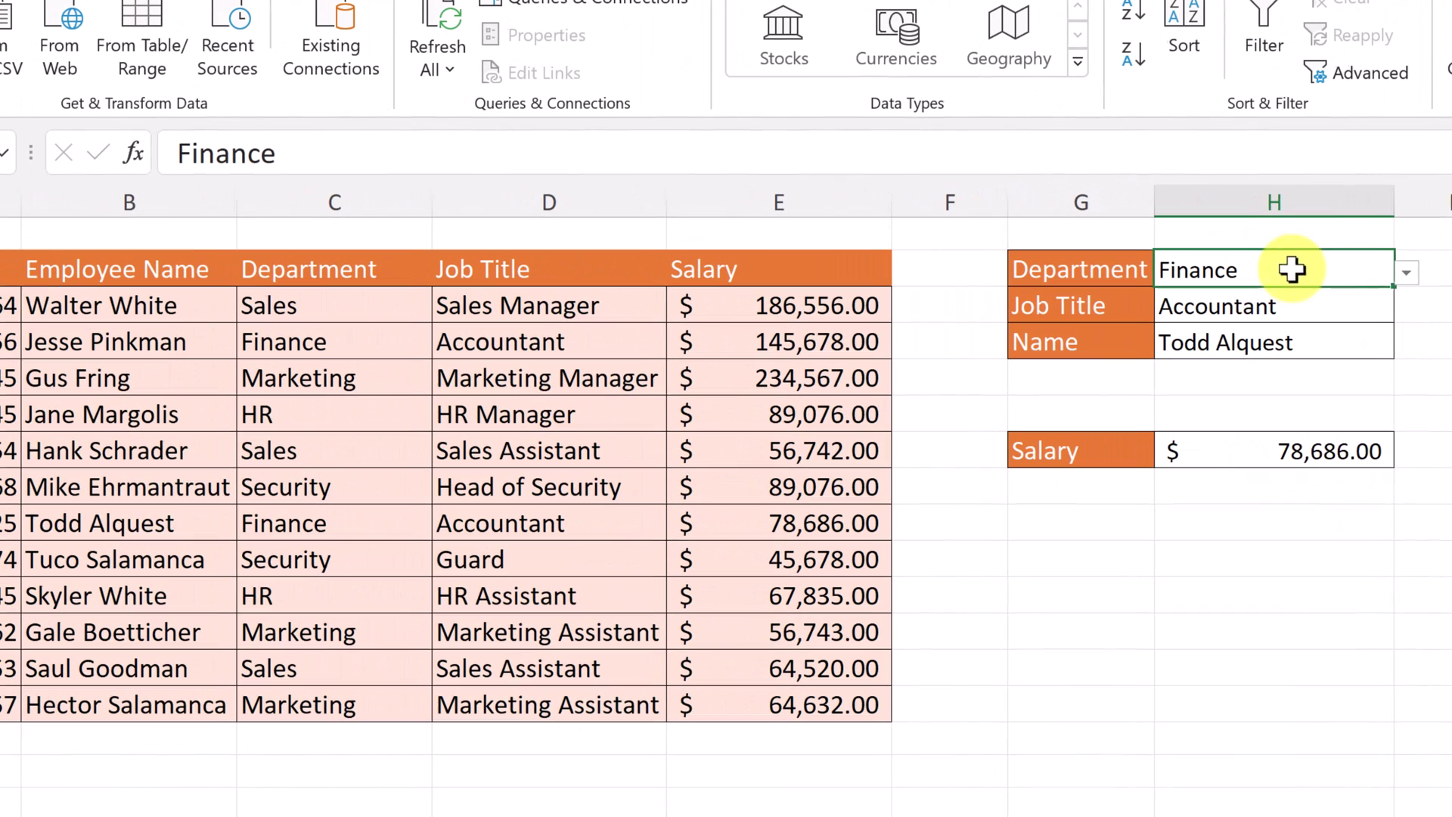
click(1406, 273)
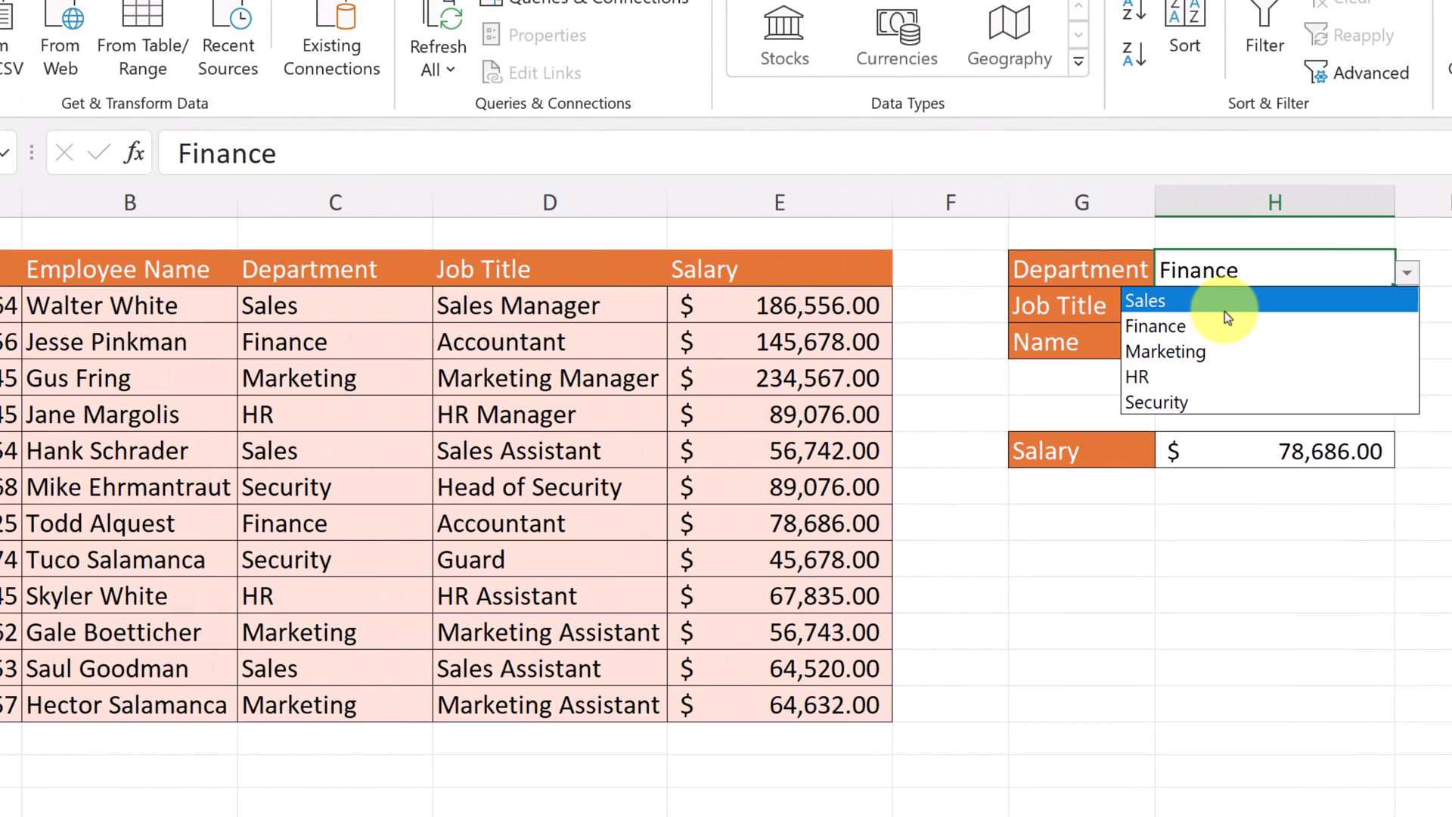
click(1278, 312)
click(1357, 310)
click(1406, 309)
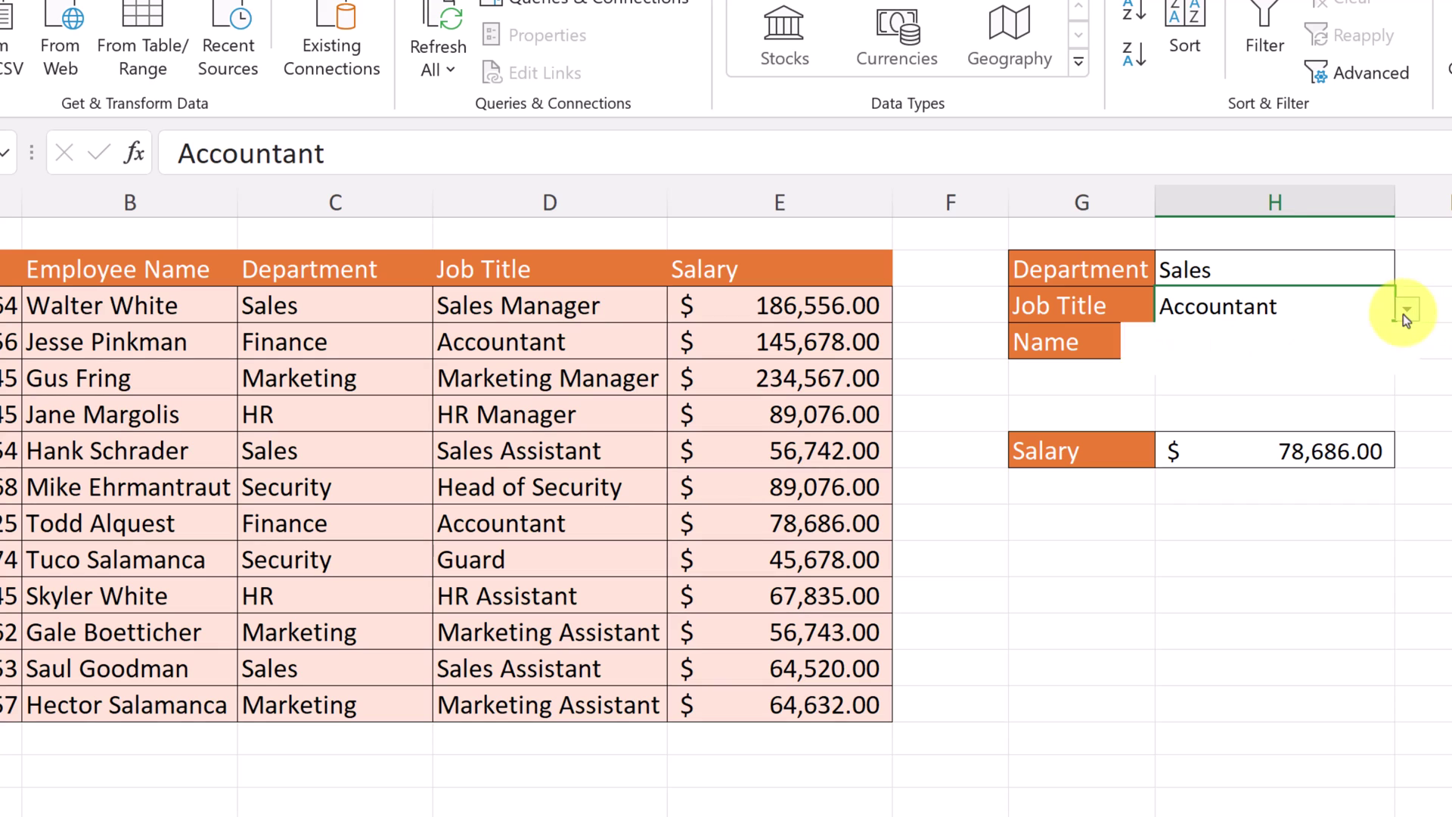
click(1236, 337)
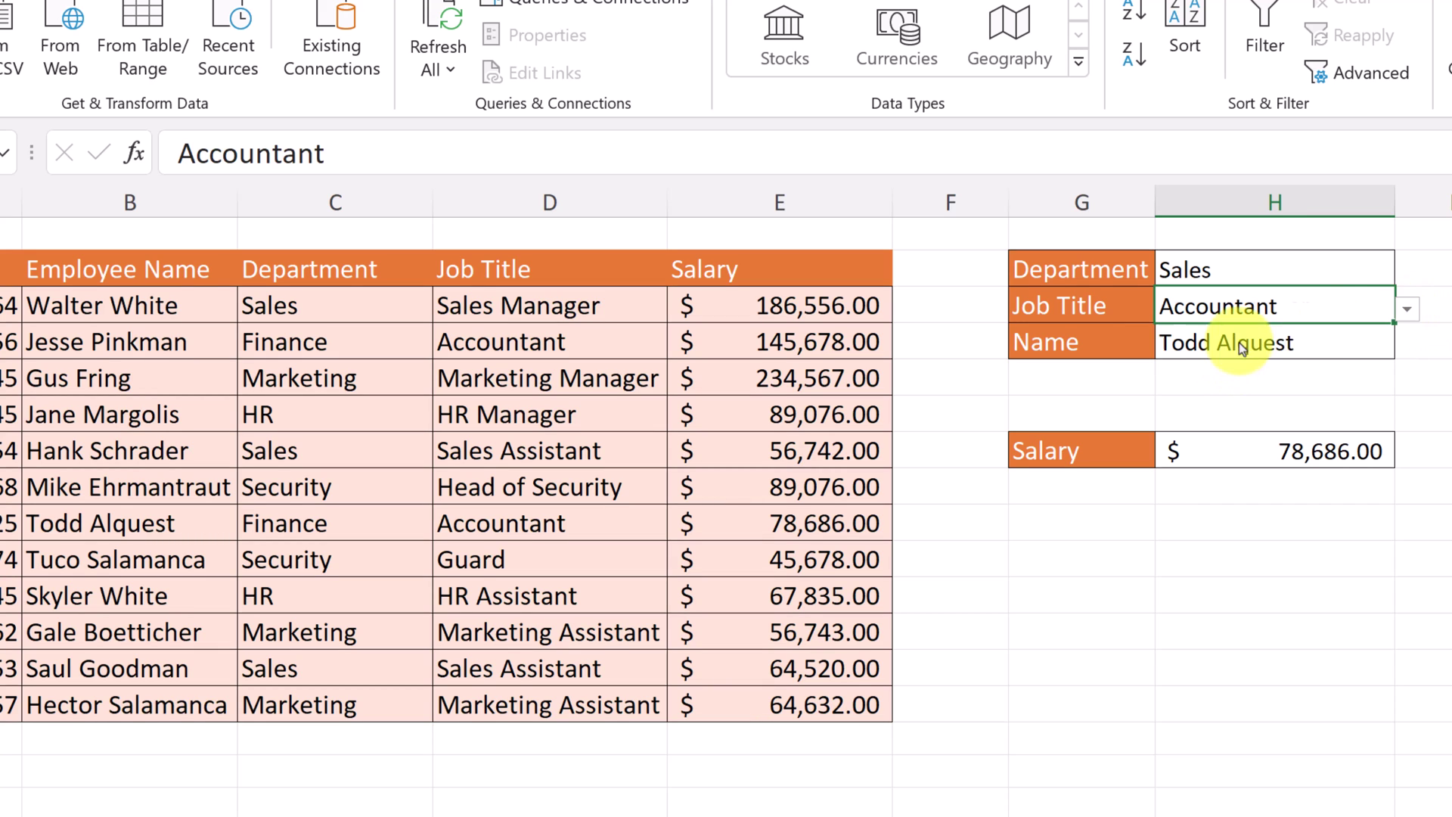
Choose the employee listed for Sales Manager in the Name drop-down in H4 to test the salary lookup
click(1308, 346)
click(1414, 349)
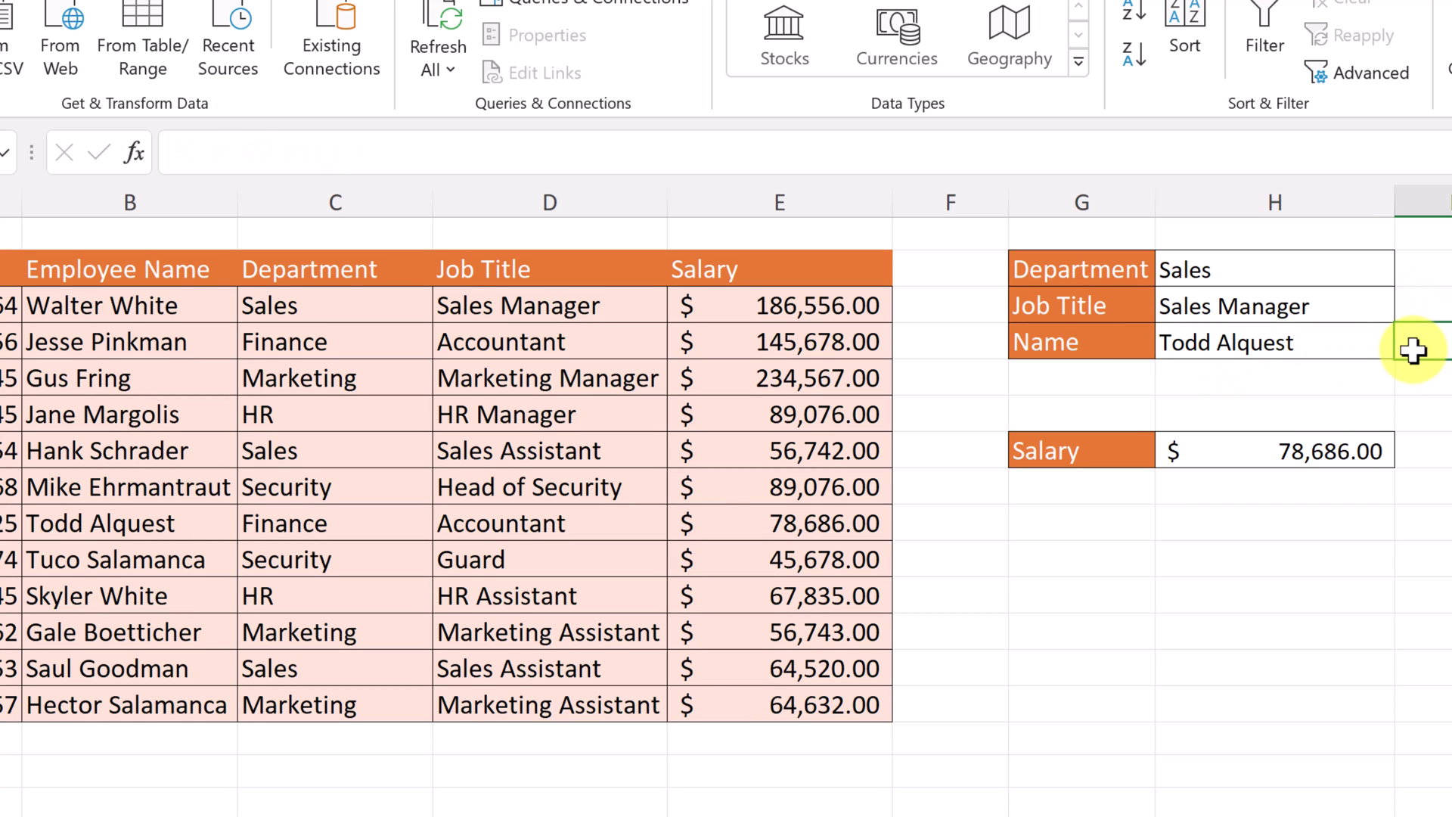
click(1370, 344)
click(1404, 346)
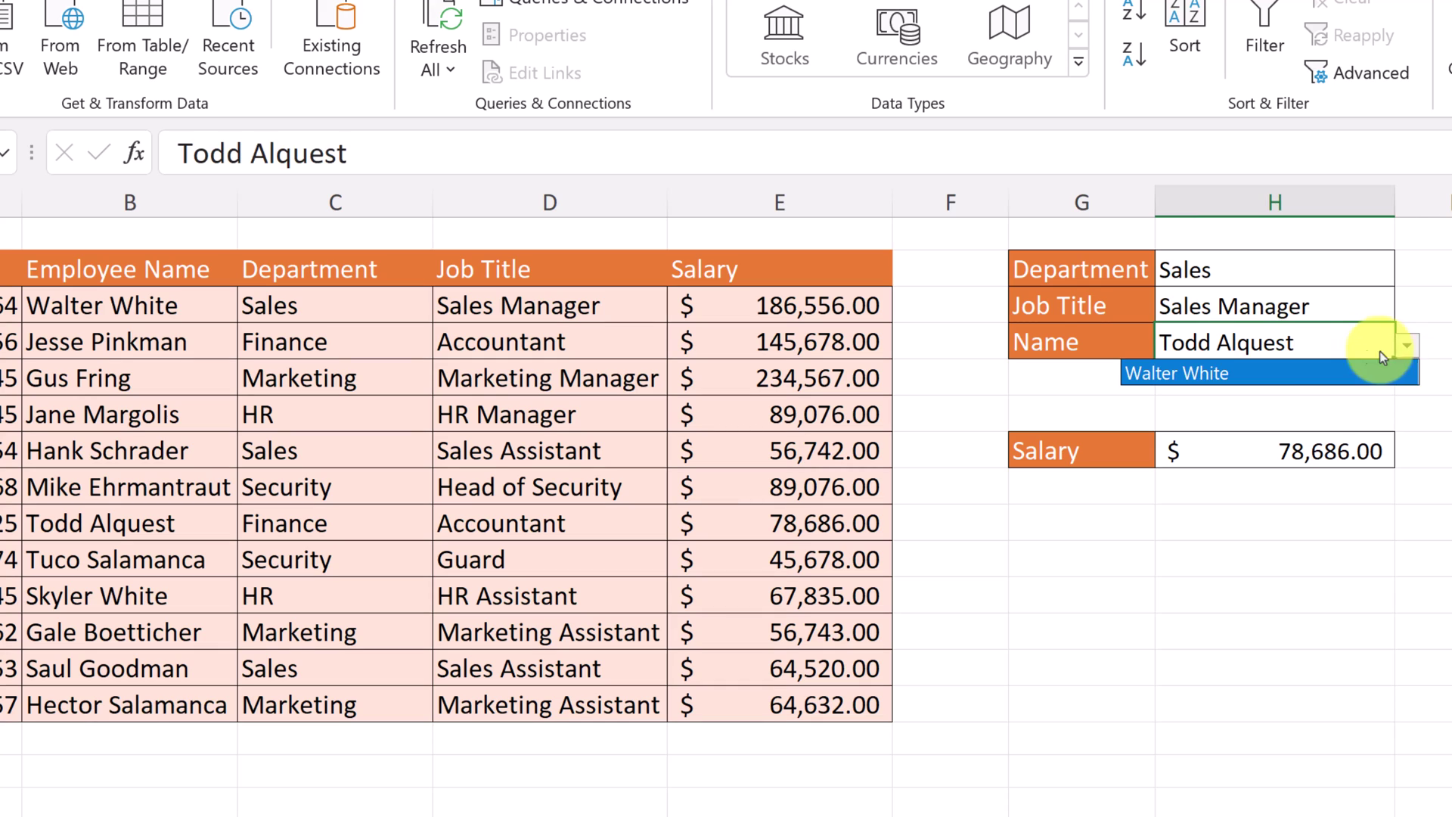
click(1285, 376)
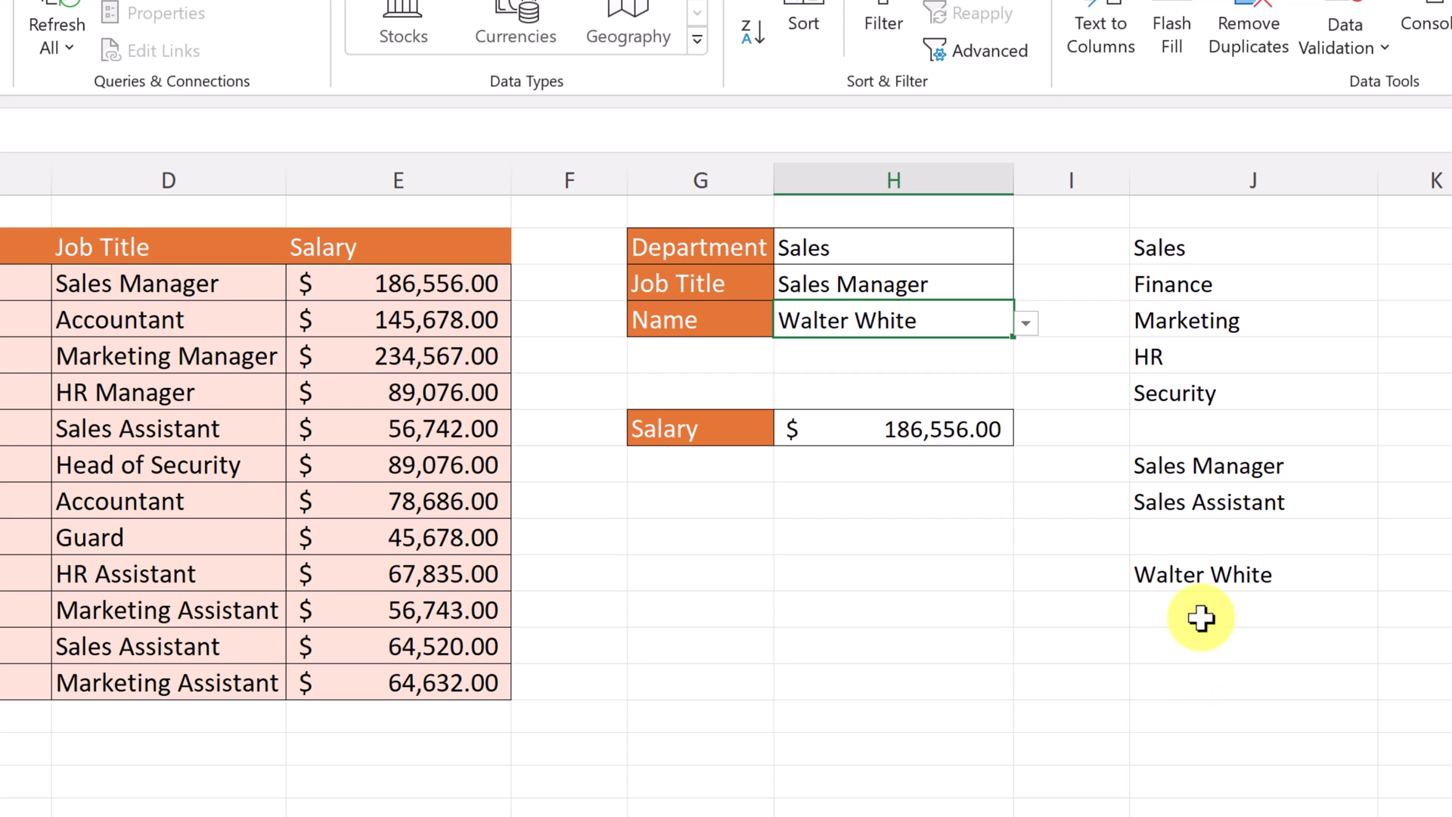
Hide helper column J, which holds the department, job title and name lists
right_click(1227, 181)
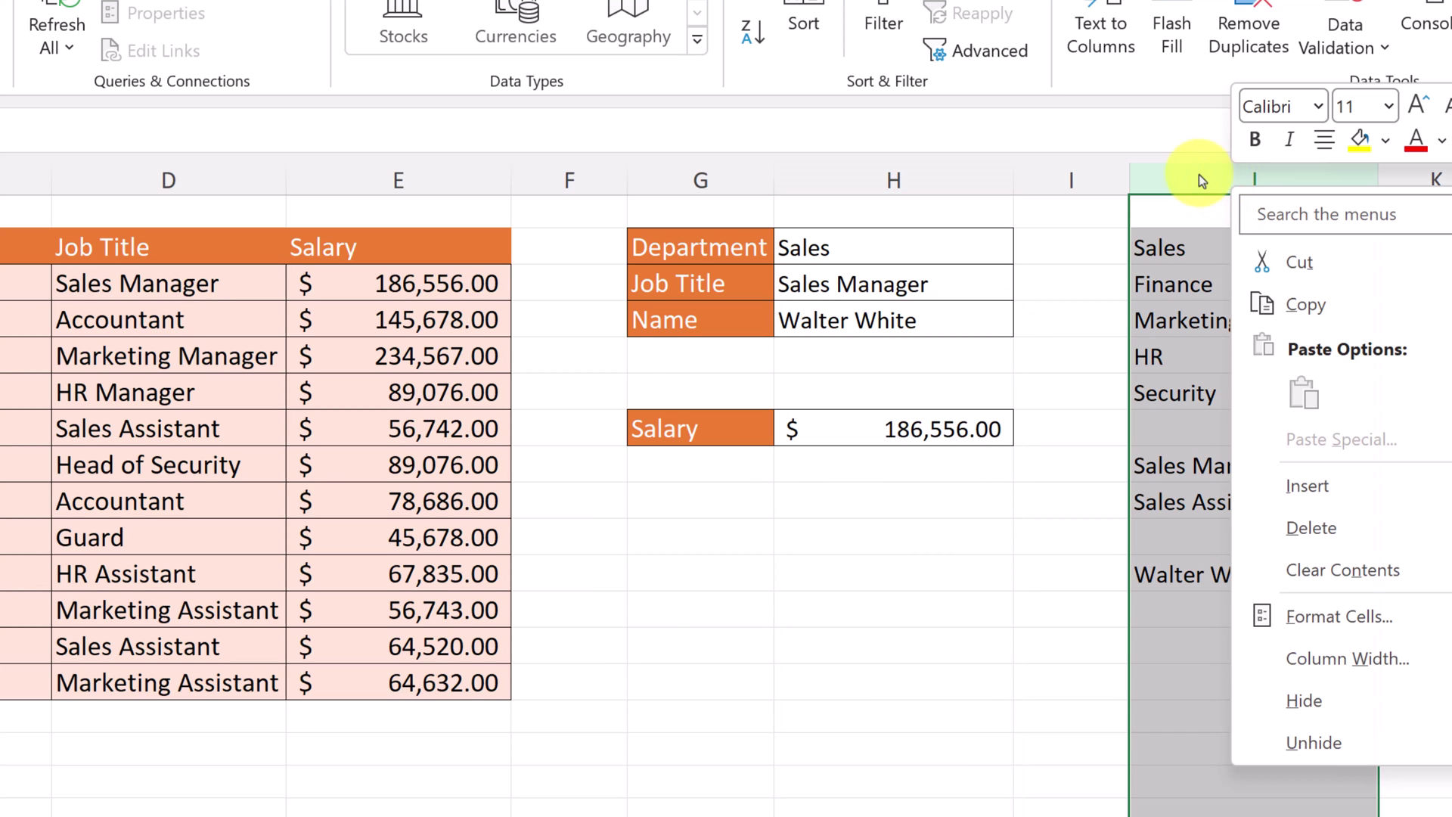
right_click(1192, 184)
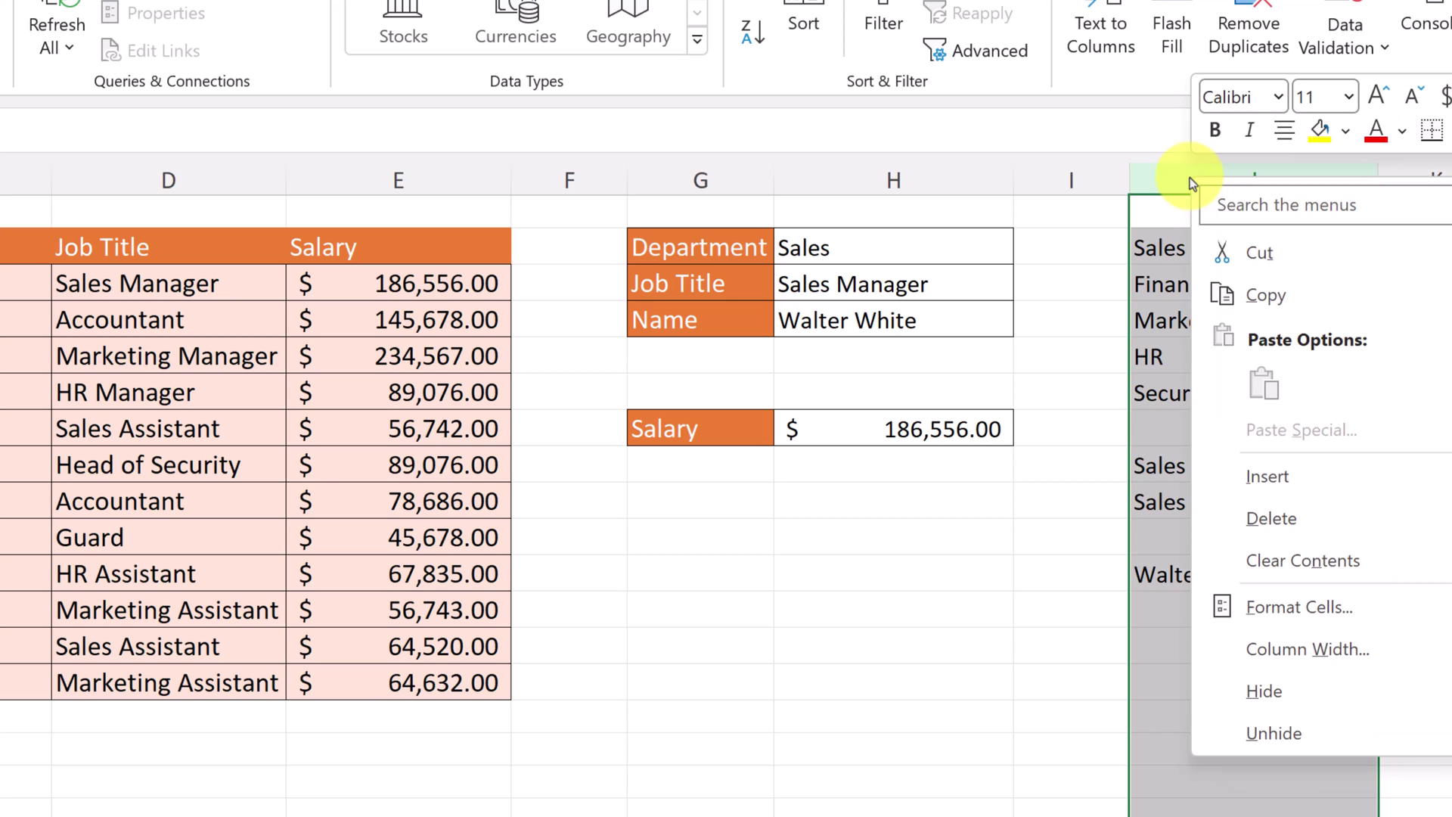
click(1308, 699)
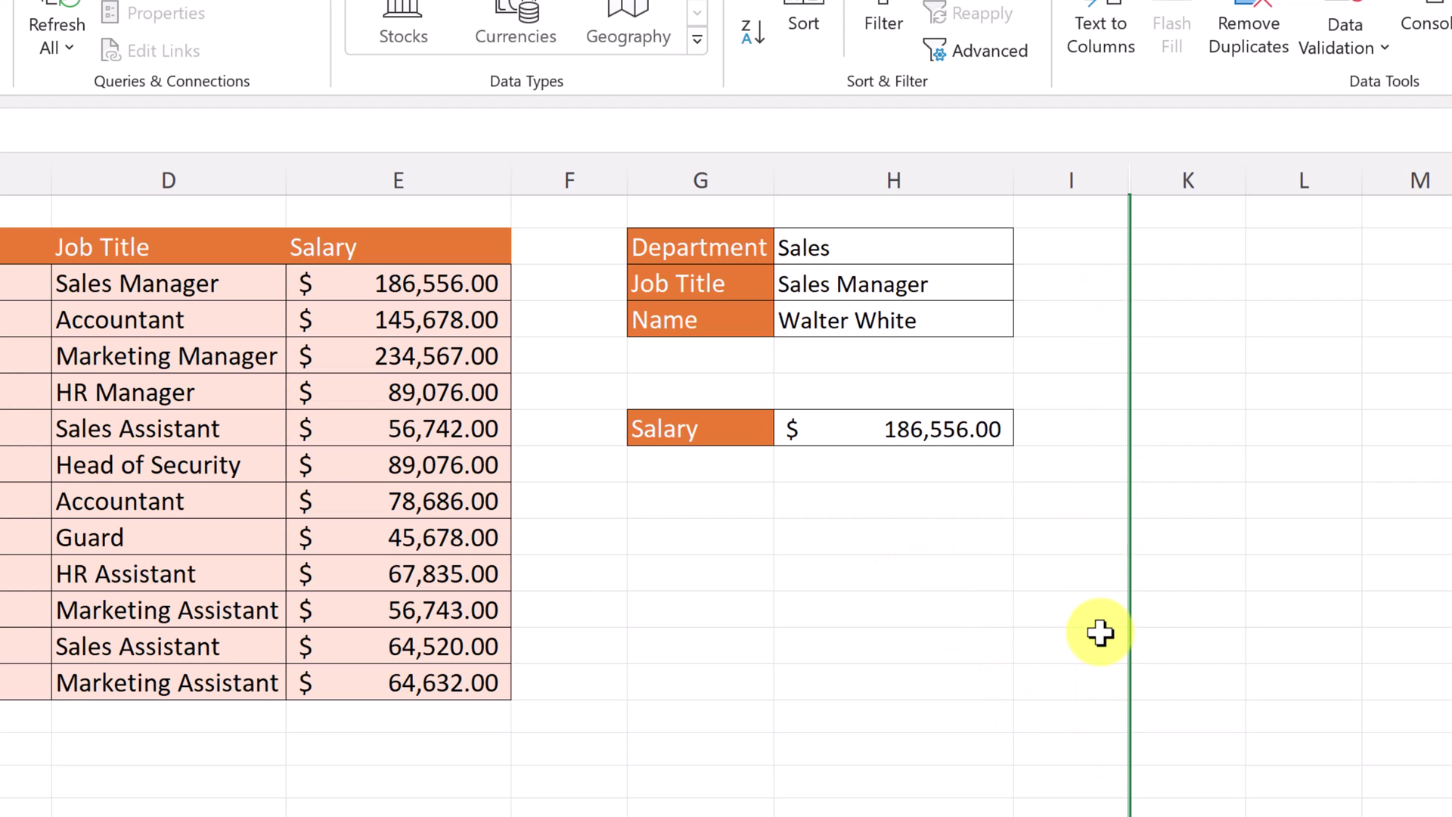
click(800, 479)
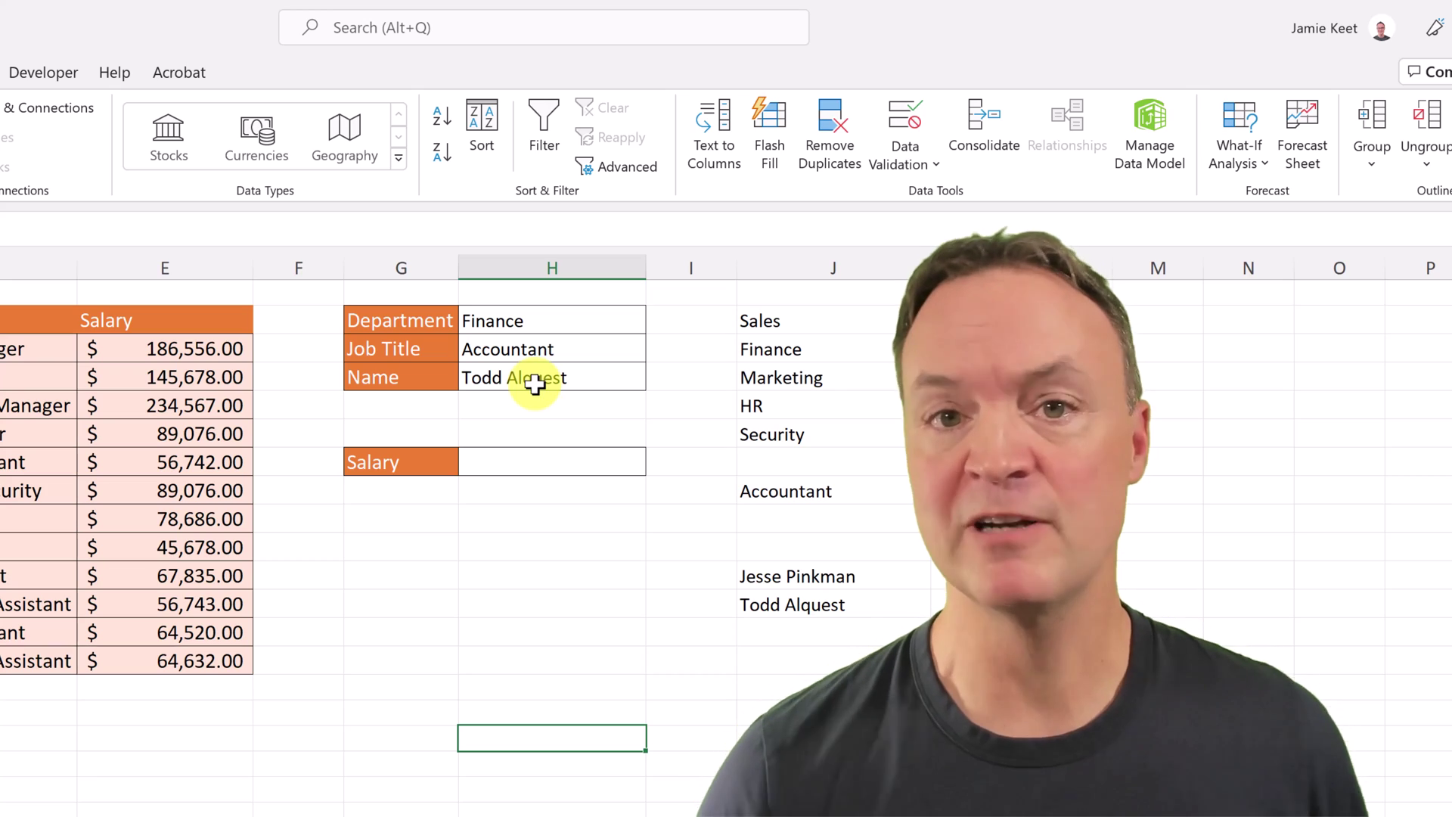
click(531, 465)
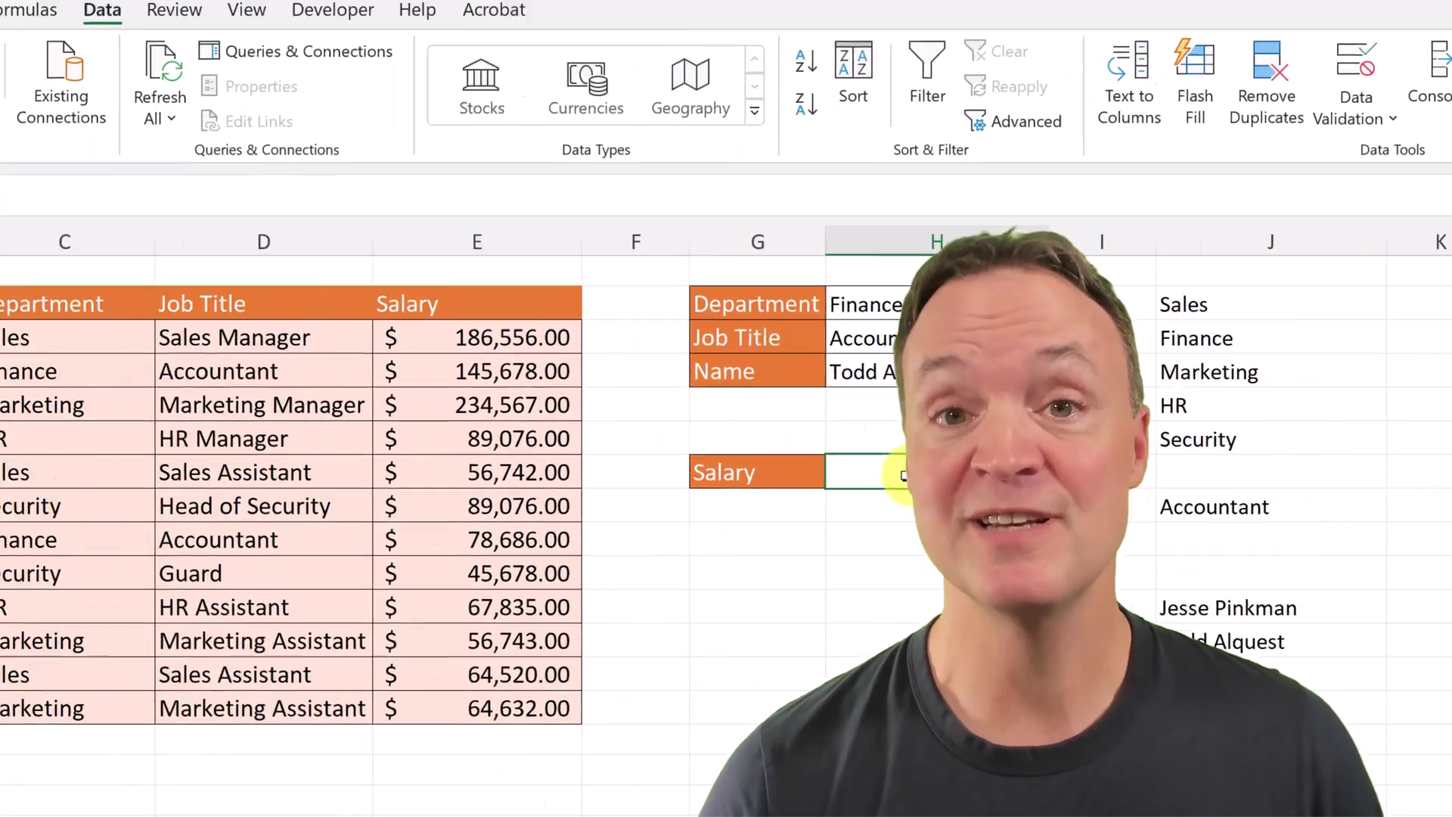